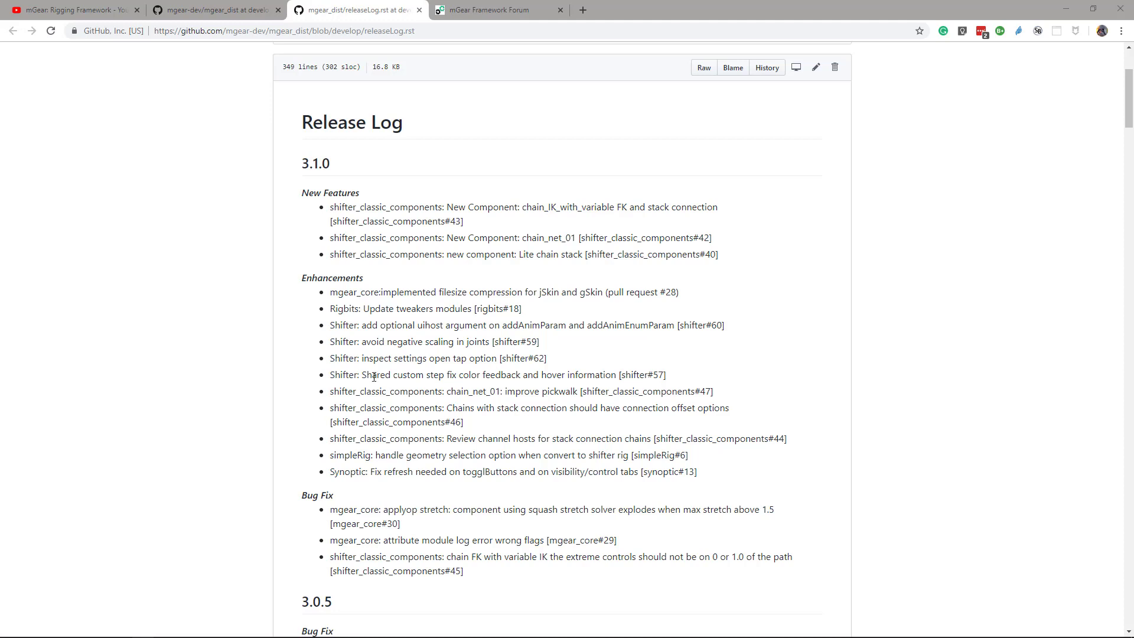
Step: Highlight the shared custom step colour feedback and hover information entry in the 3.1.0 release log
left_click_drag(374, 376, 639, 378)
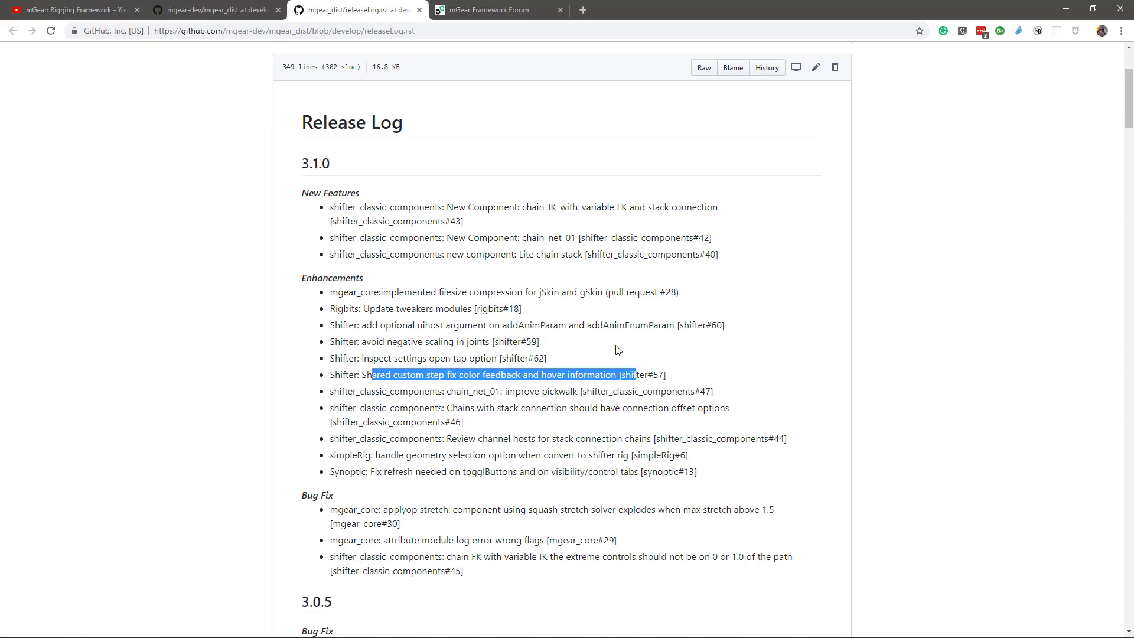
Step: Switch to Maya, open the guide root's custom step settings and inspect the information for import_geo and import_skinPack
key("alt+Tab")
key("alt+Tab")
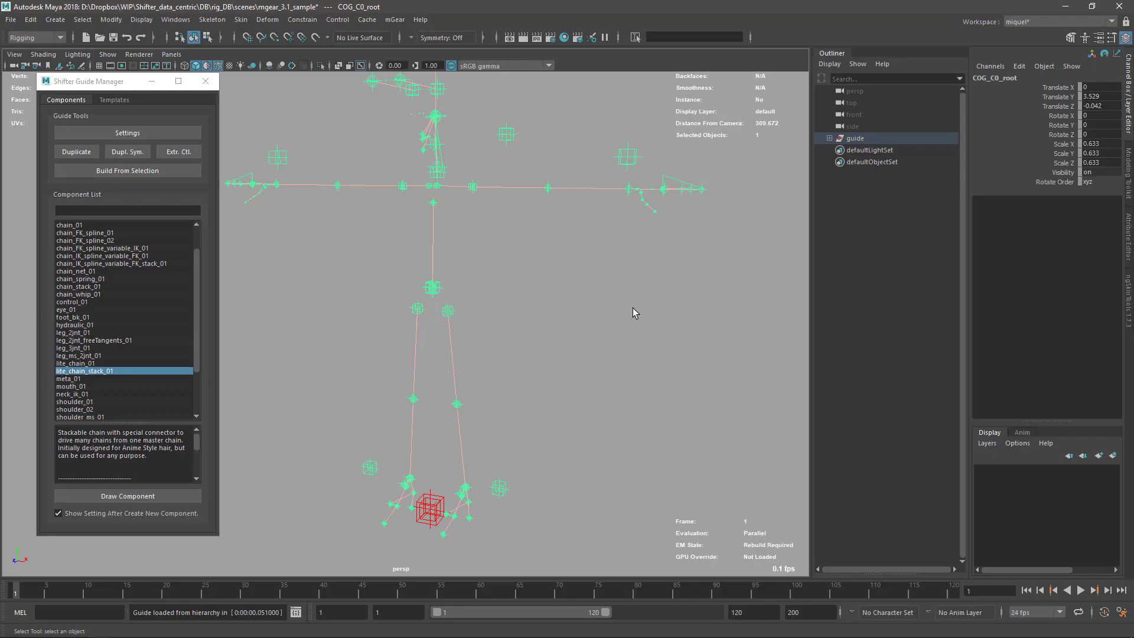
left_click(850, 140)
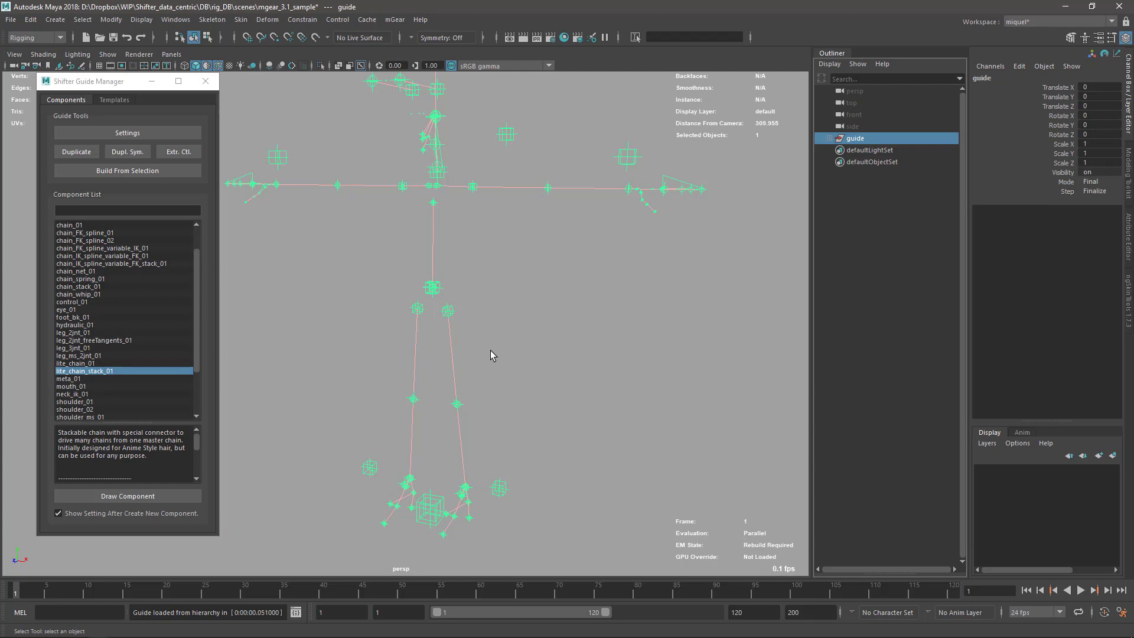
key("g")
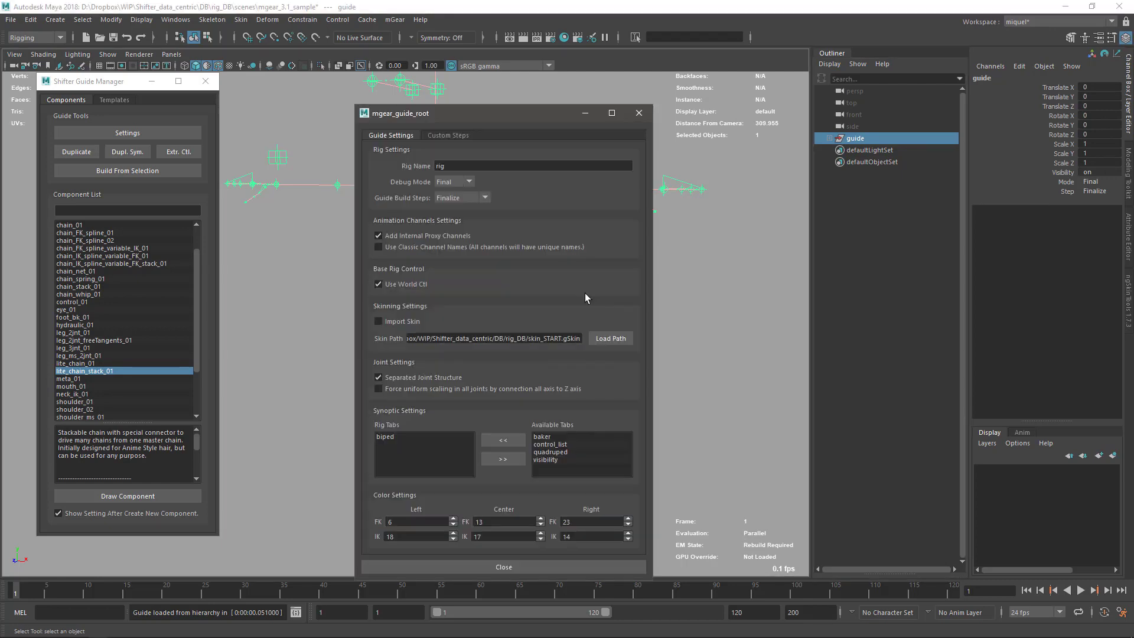
left_click_drag(513, 113, 567, 98)
left_click(501, 121)
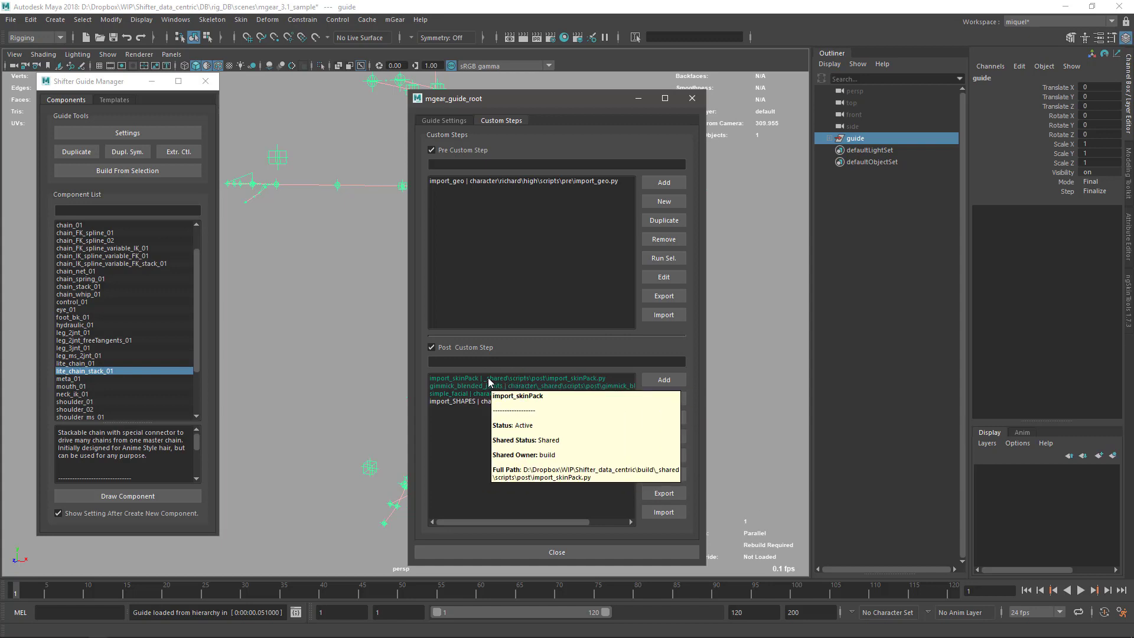
mouse_move(482, 184)
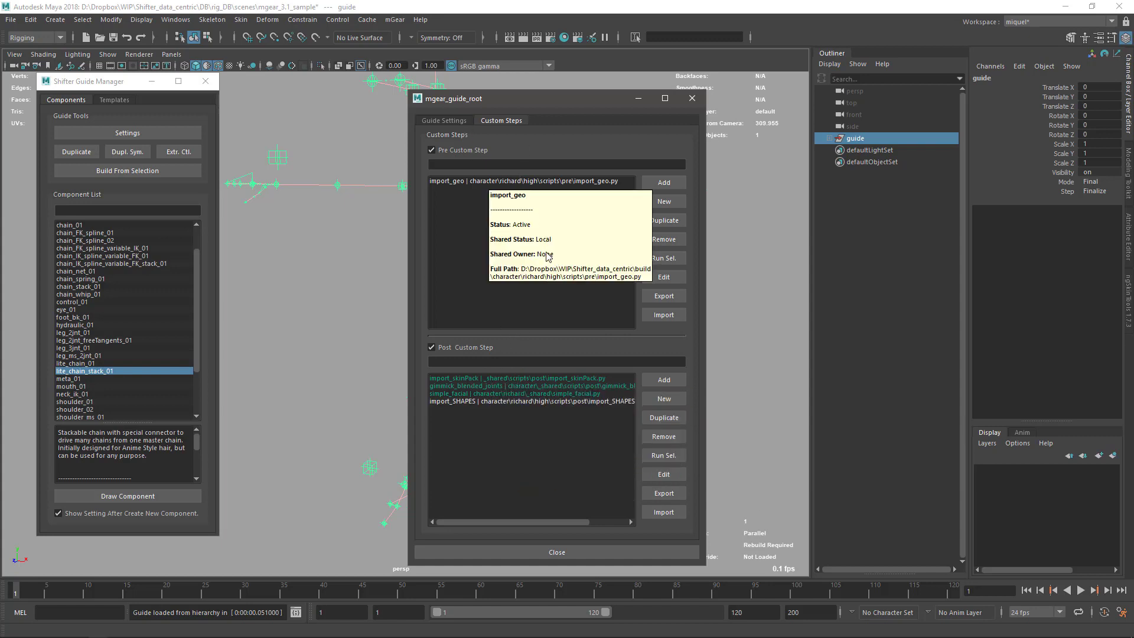
mouse_move(489, 388)
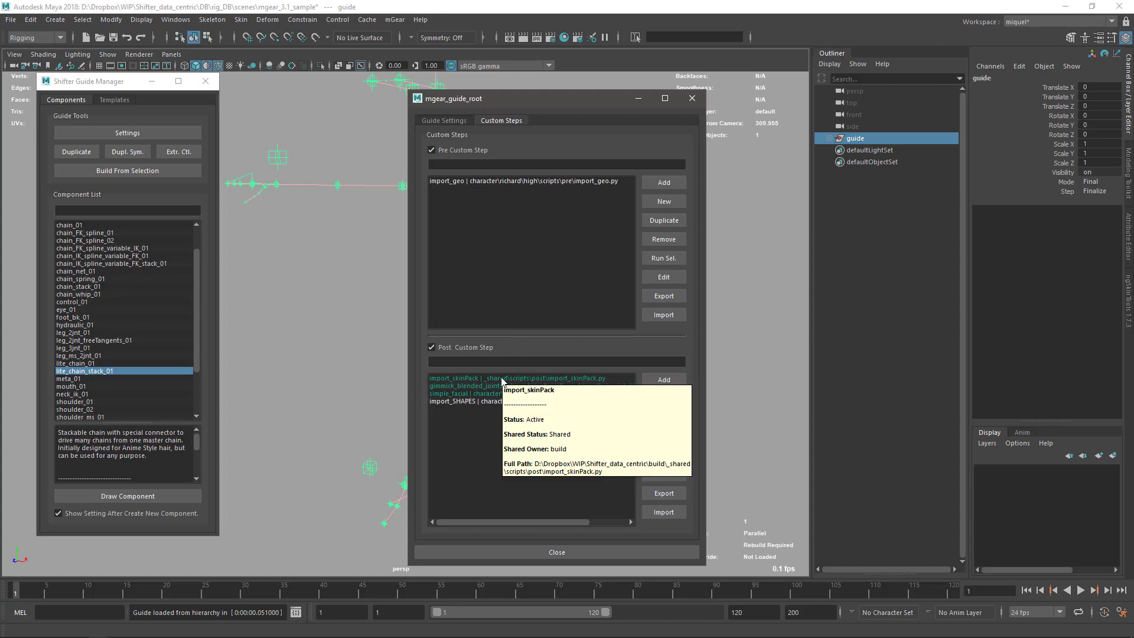
Step: Deactivate the gimmick_blended_joints post custom step and reactivate it
right_click(456, 387)
left_click(477, 393)
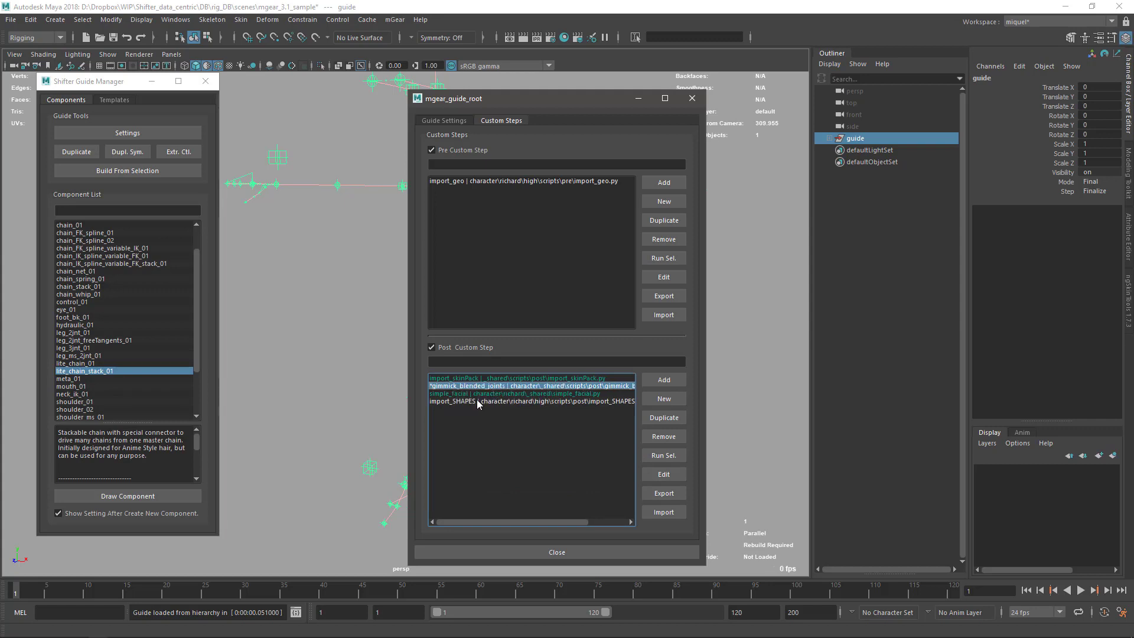
mouse_move(463, 385)
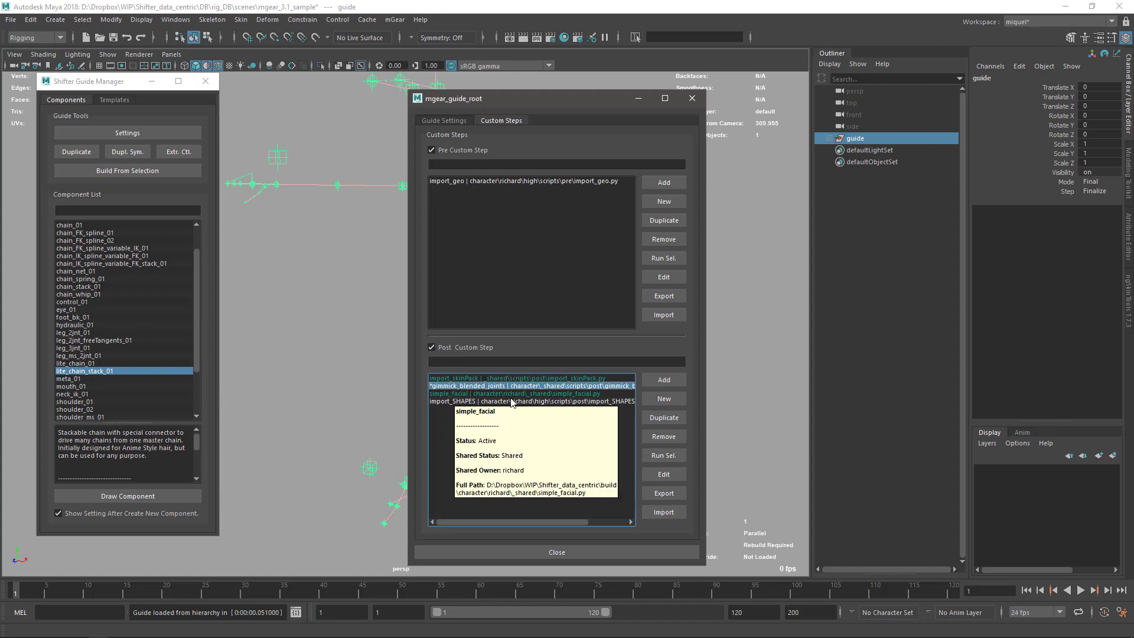
left_click(537, 378)
left_click(462, 386)
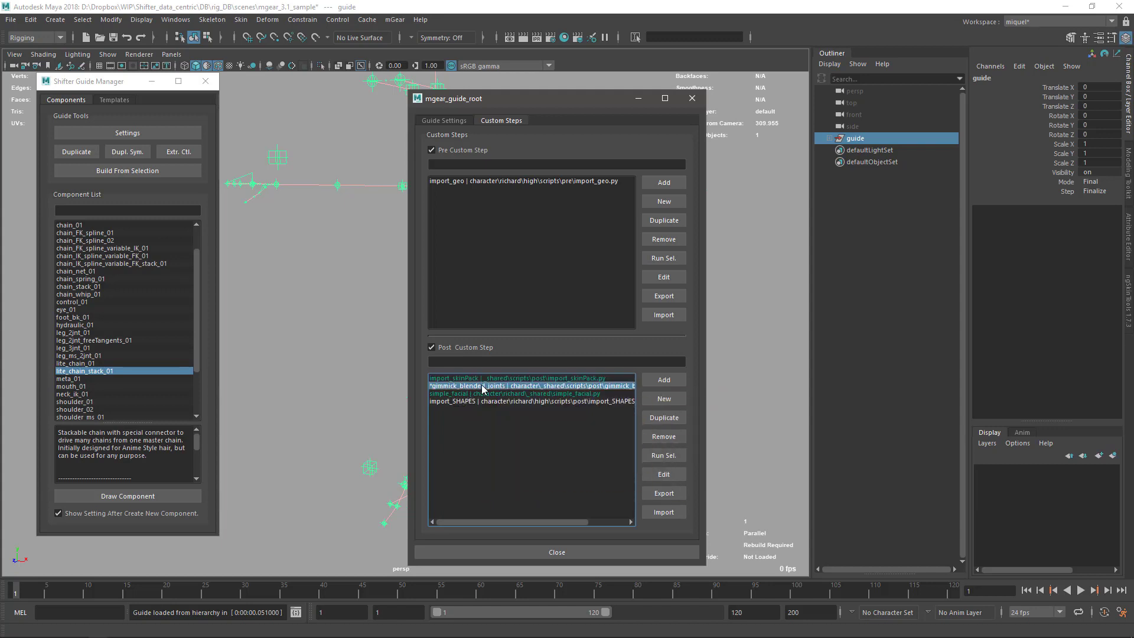
left_click(460, 379)
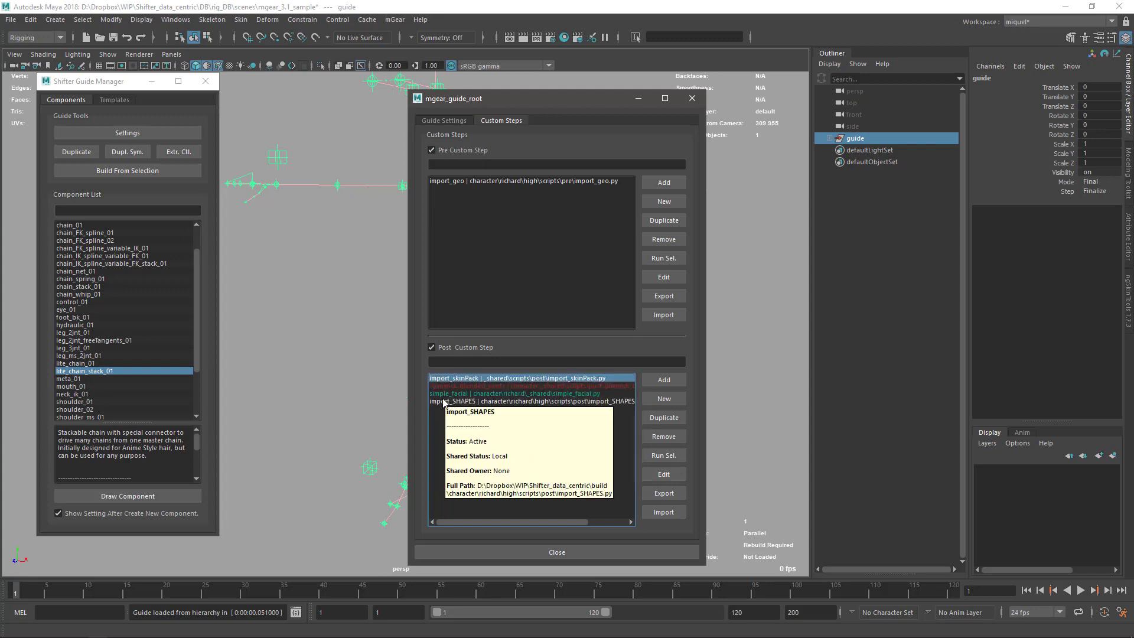
right_click(461, 385)
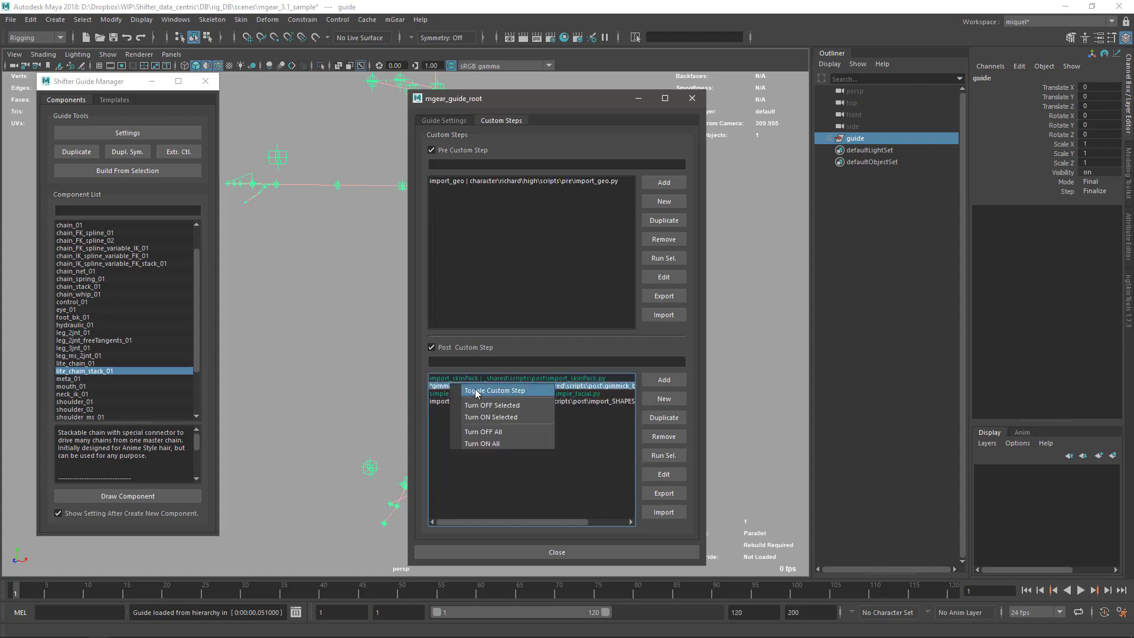
left_click(484, 391)
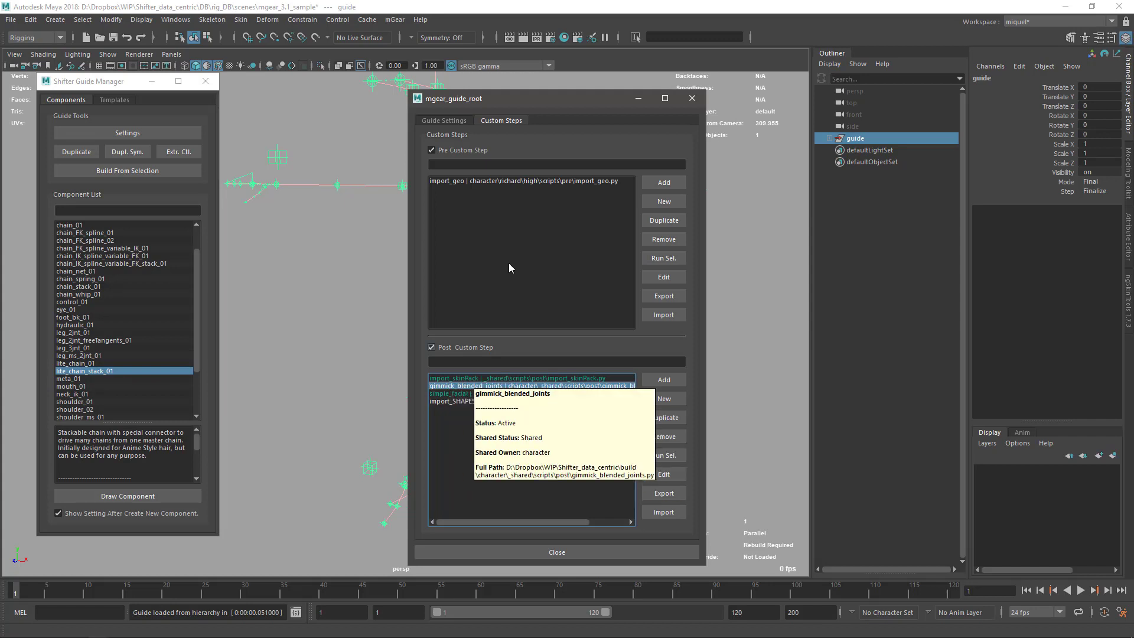
Step: Switch to File Explorer and browse from the build folder to character\richard\high\scripts
key("alt+Tab")
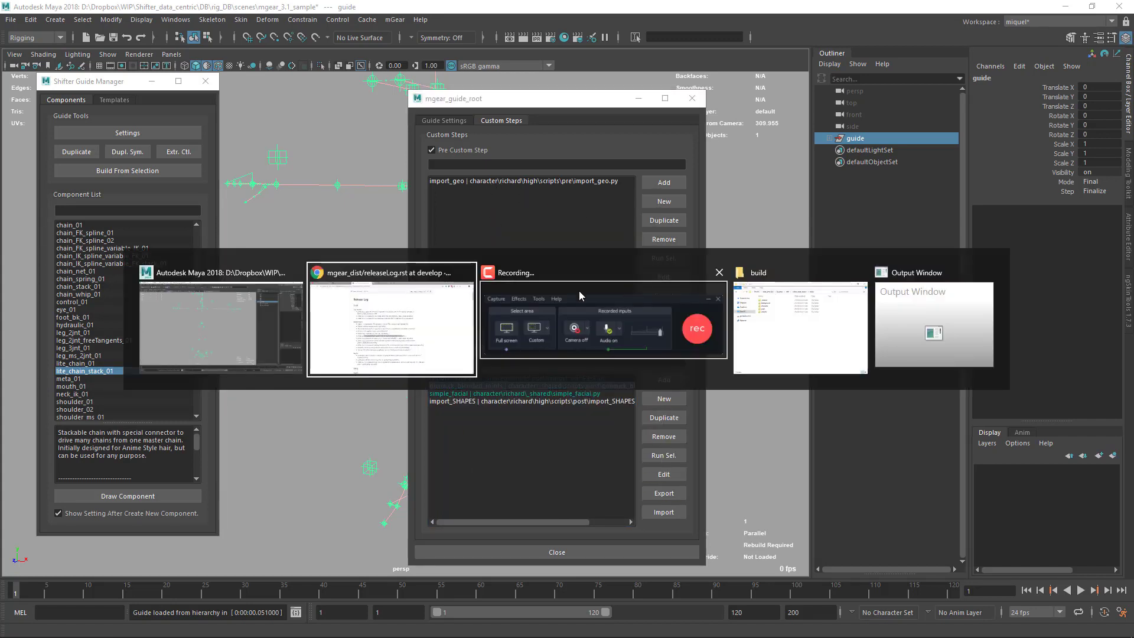
left_click(803, 348)
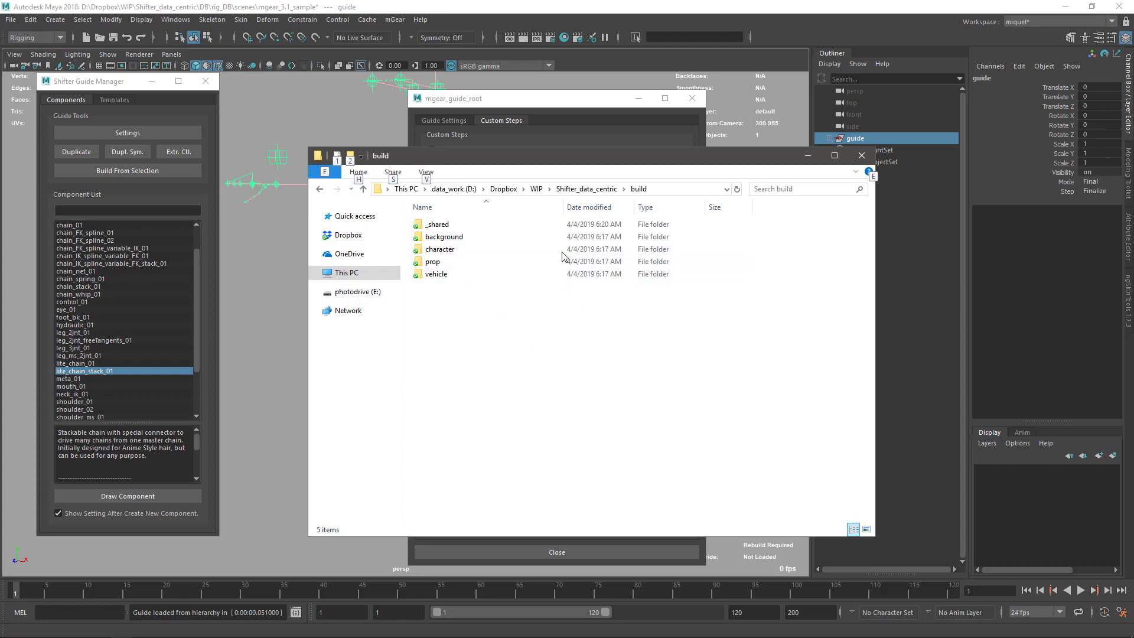
left_click_drag(508, 164, 481, 149)
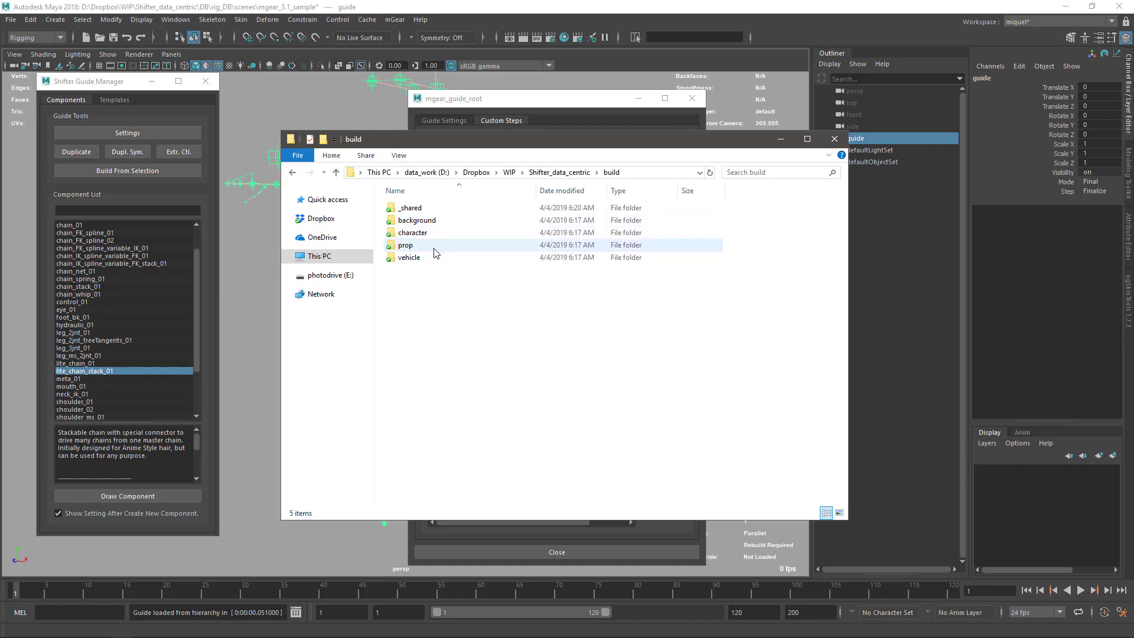
double_click(462, 233)
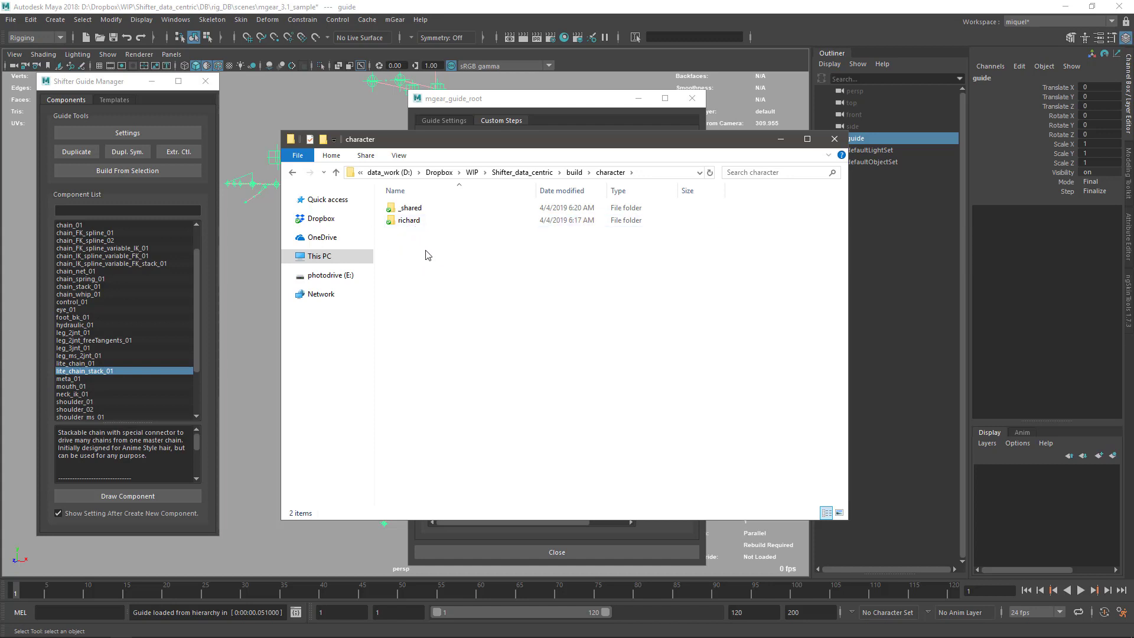
left_click_drag(476, 148, 466, 169)
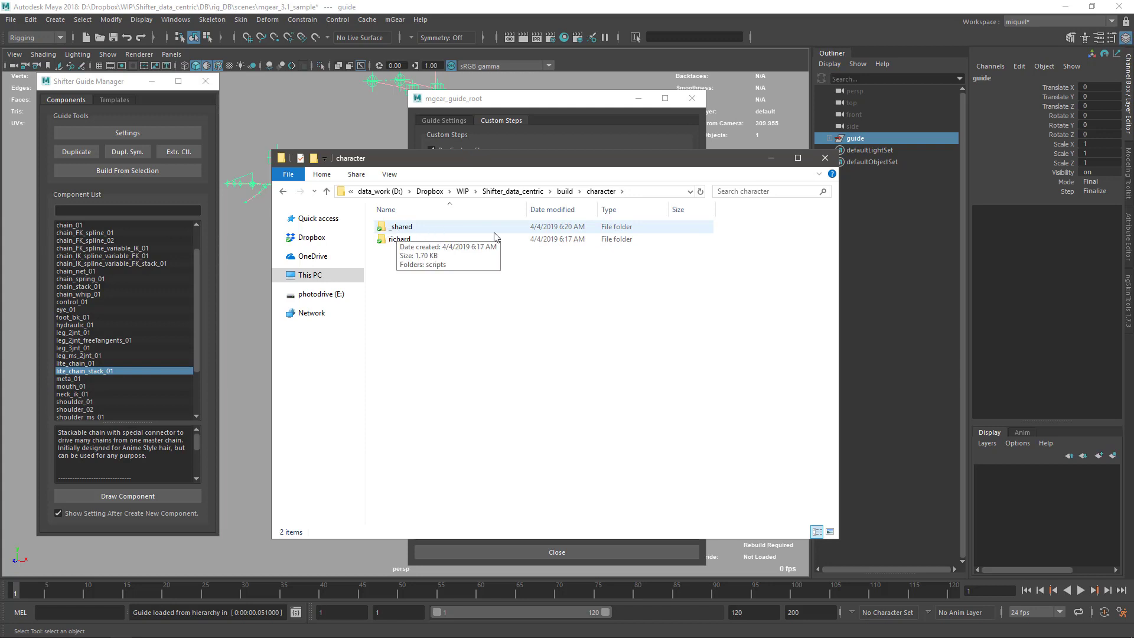
double_click(399, 239)
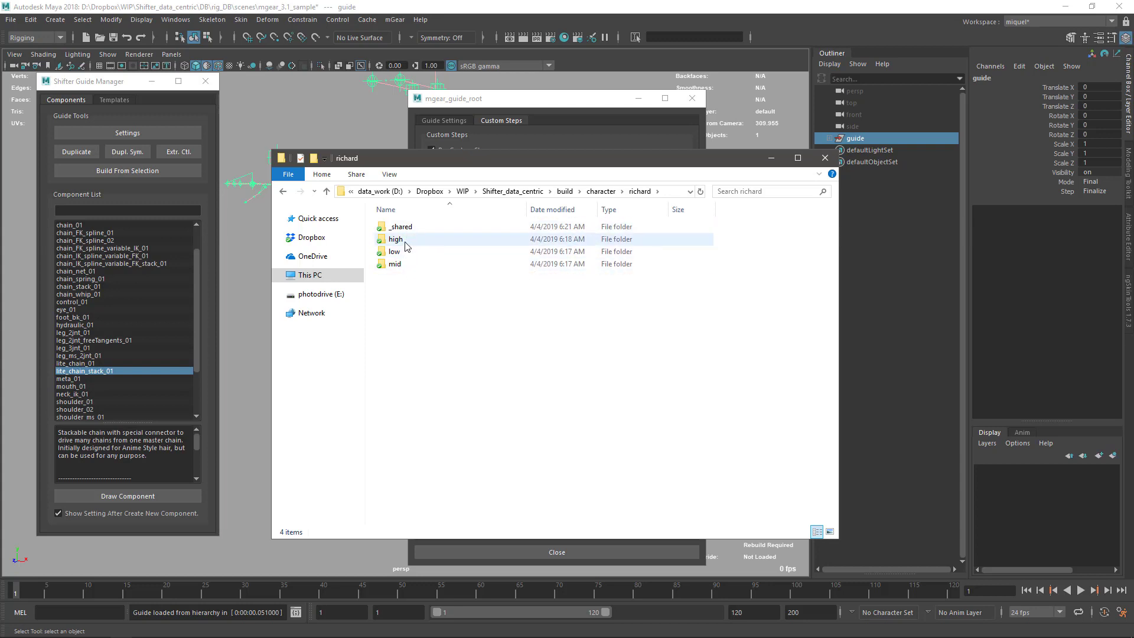
left_click(402, 245)
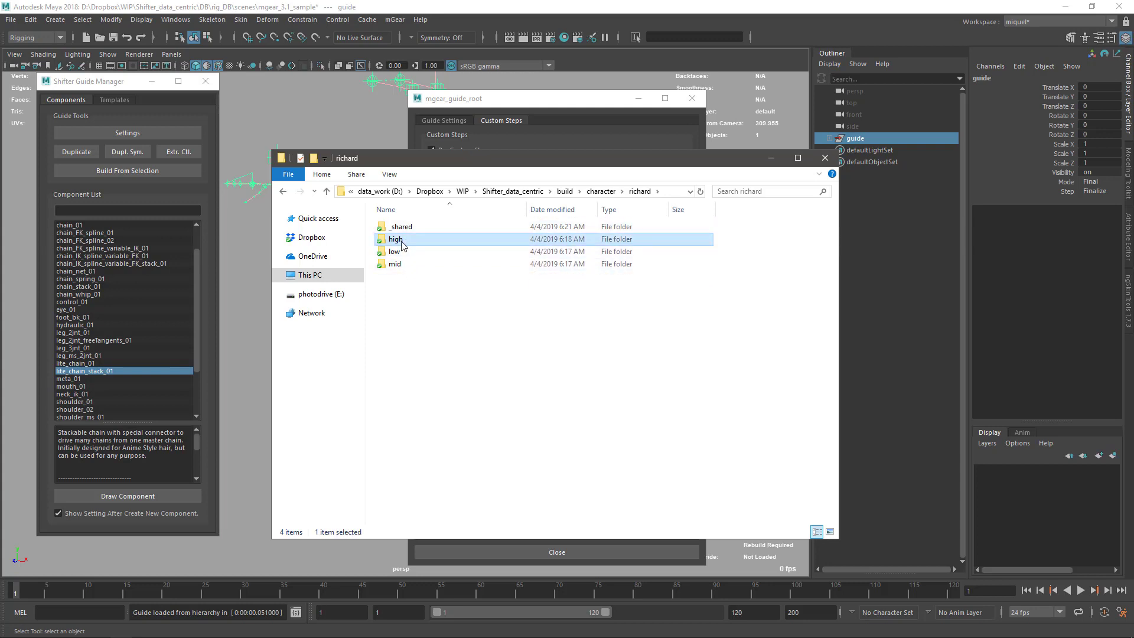
double_click(402, 243)
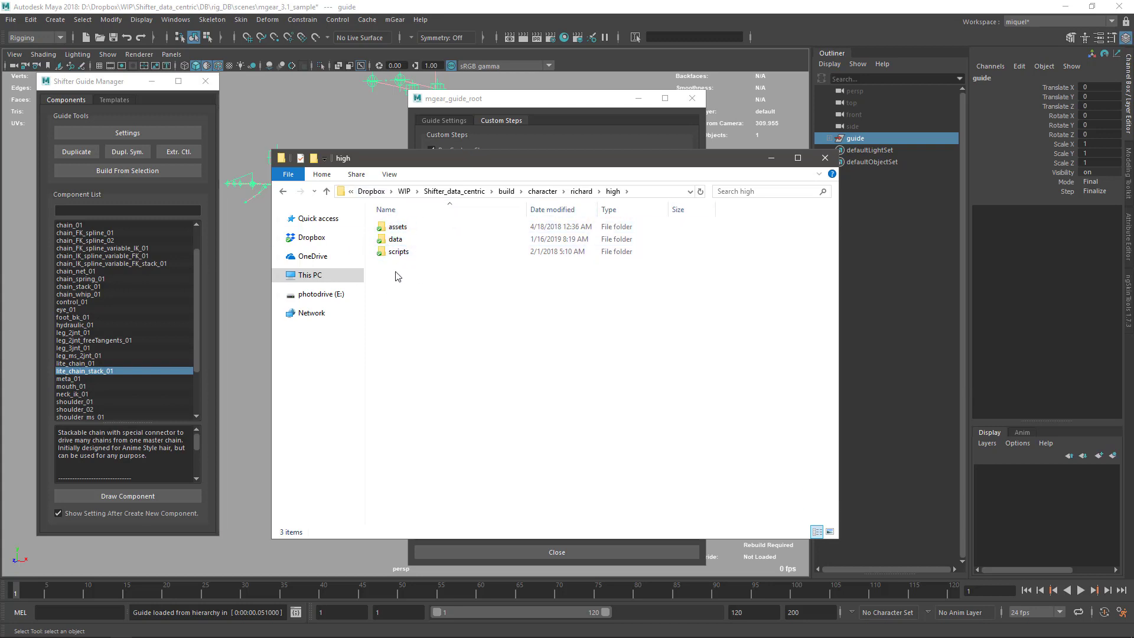
double_click(400, 253)
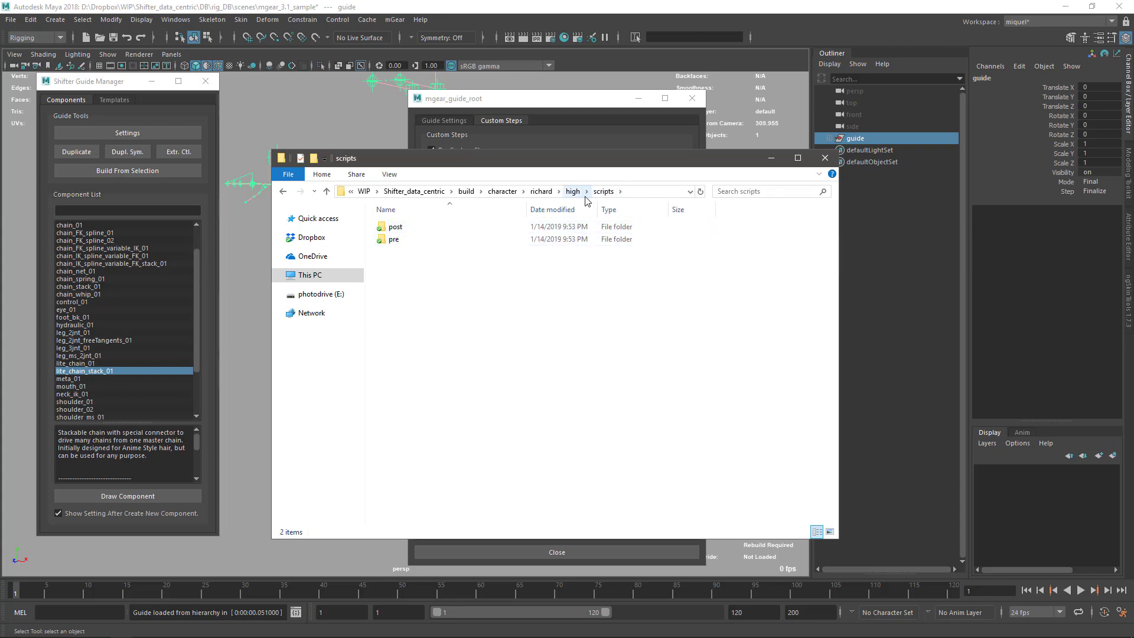
Step: Rearrange the windows, widen mgear_guide_root to fit the full post custom step paths, and select import_skinPack
left_click_drag(540, 160, 869, 162)
mouse_move(520, 382)
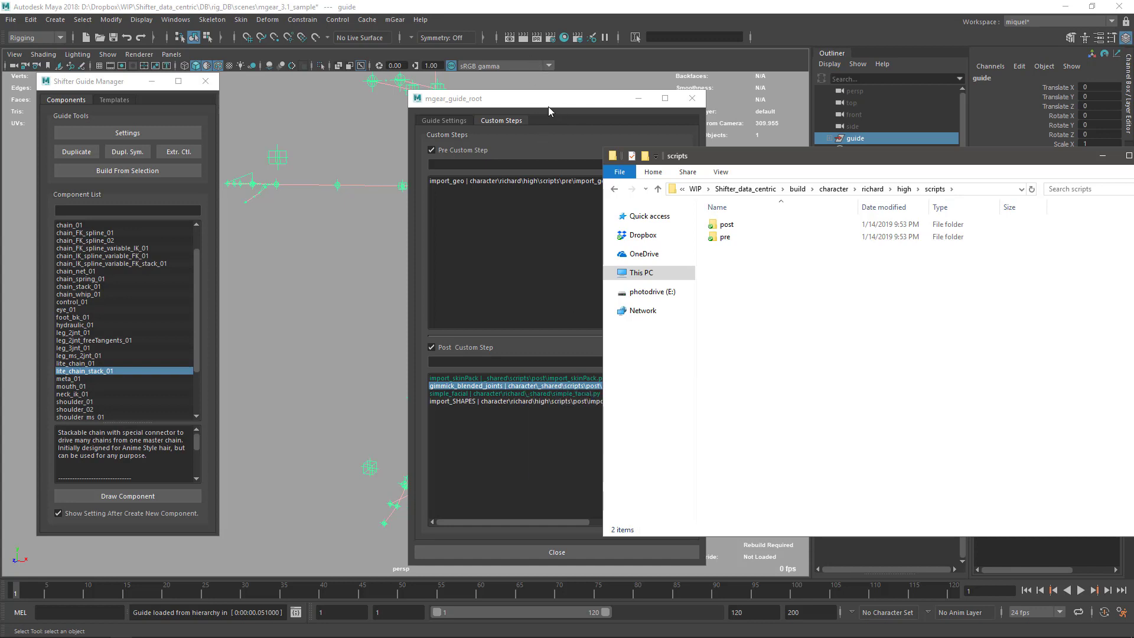
left_click_drag(548, 106, 429, 71)
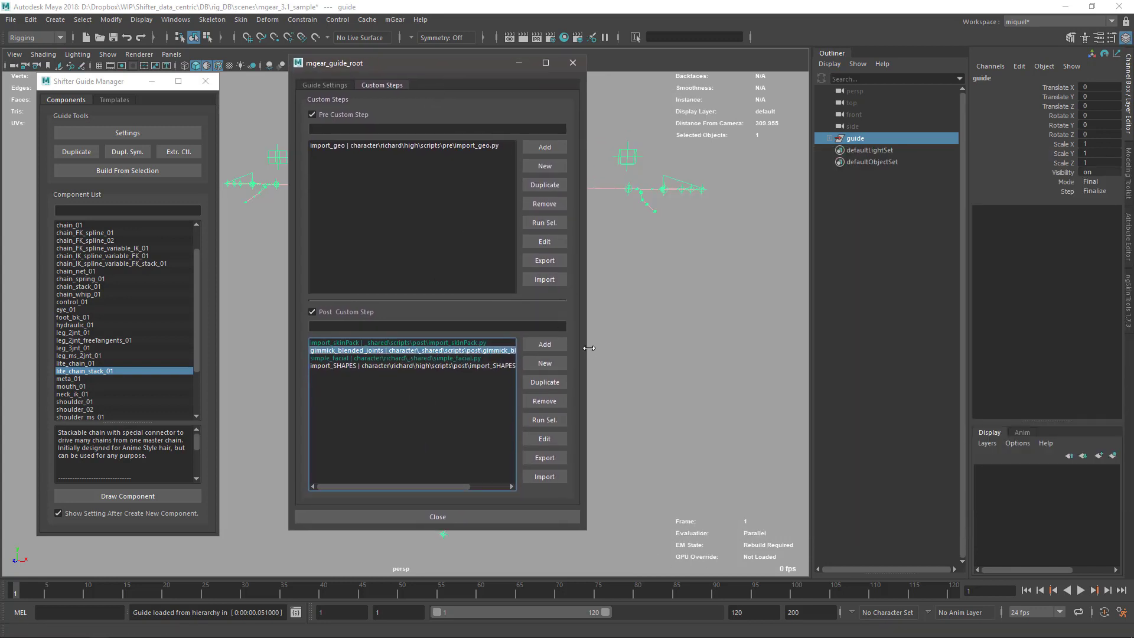
left_click_drag(589, 347, 683, 349)
mouse_move(391, 361)
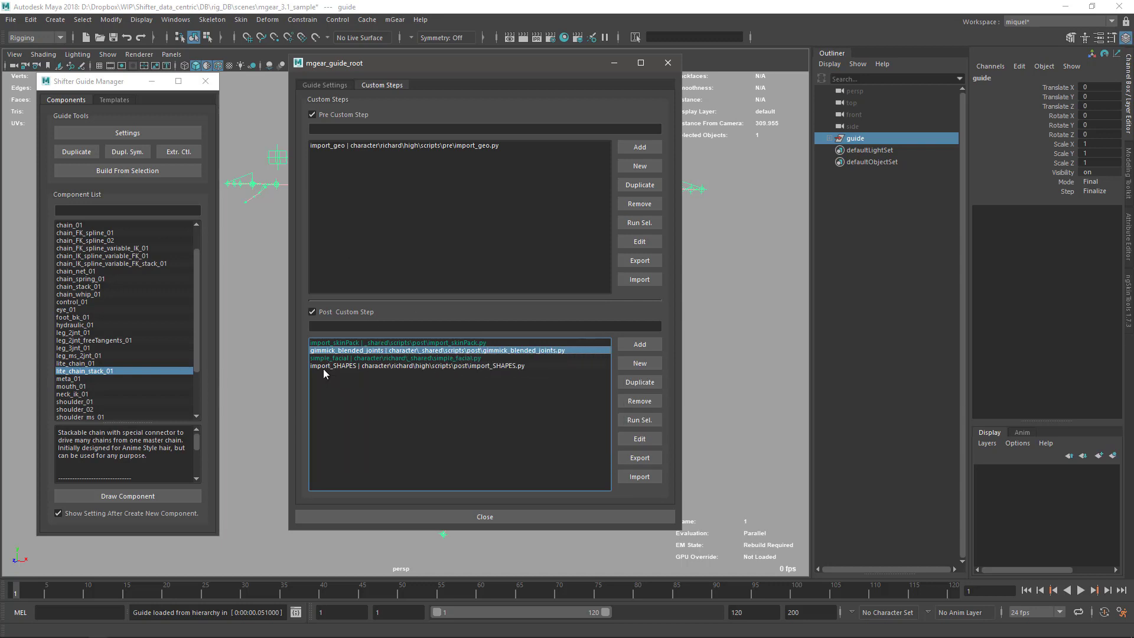
left_click(339, 343)
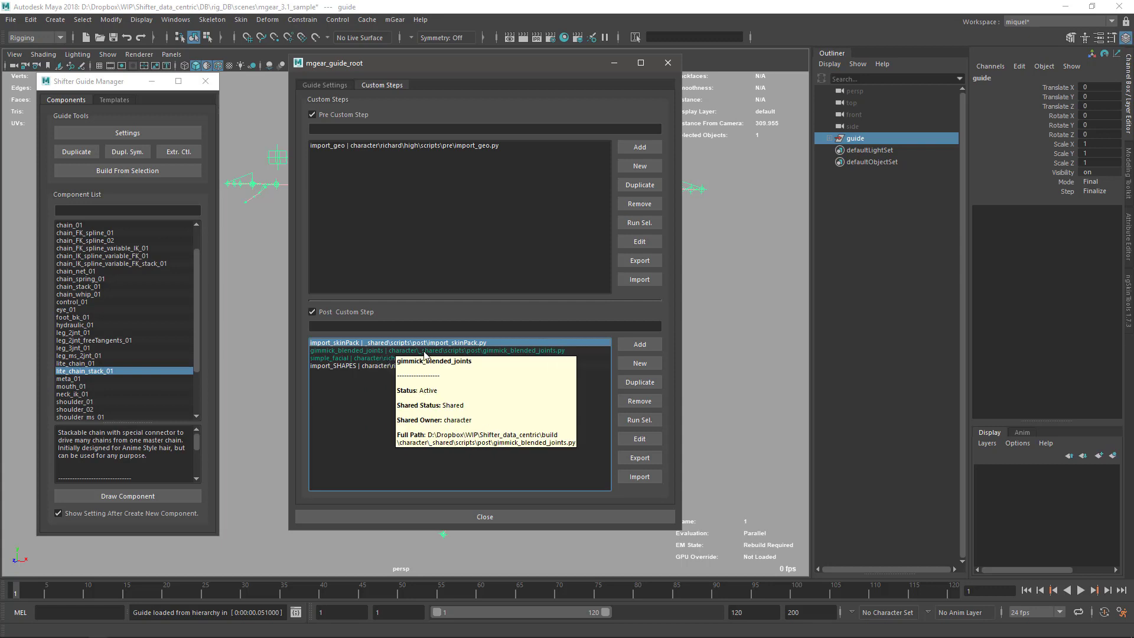
Step: Return to File Explorer and open import_skinPack.py from build\_shared\scripts\post in Sublime Text
key("alt+Tab")
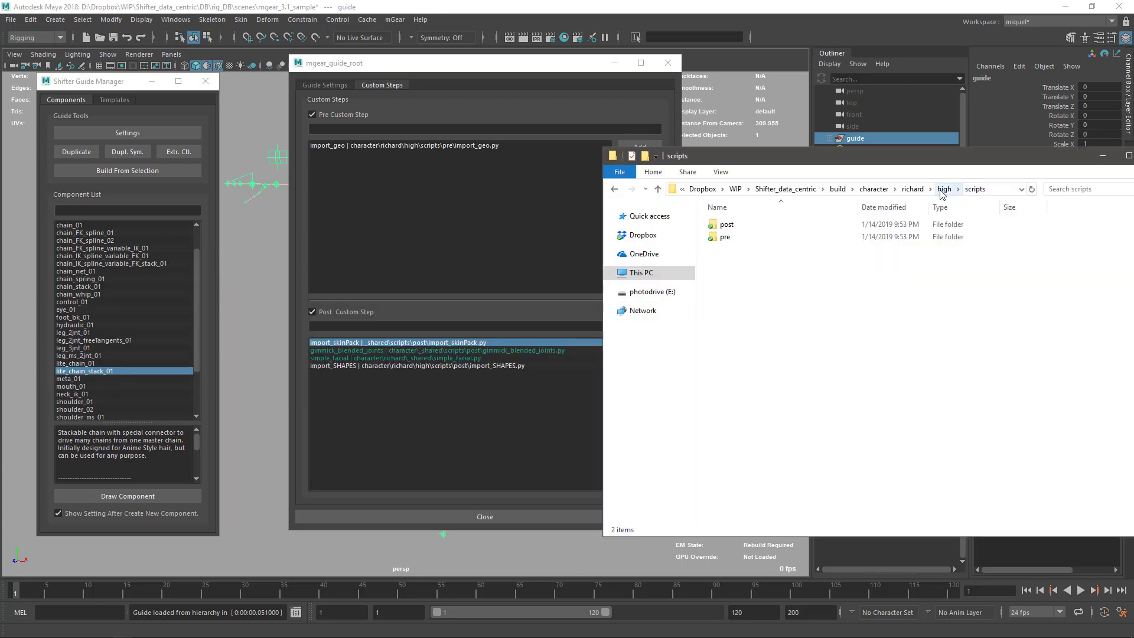
left_click(837, 189)
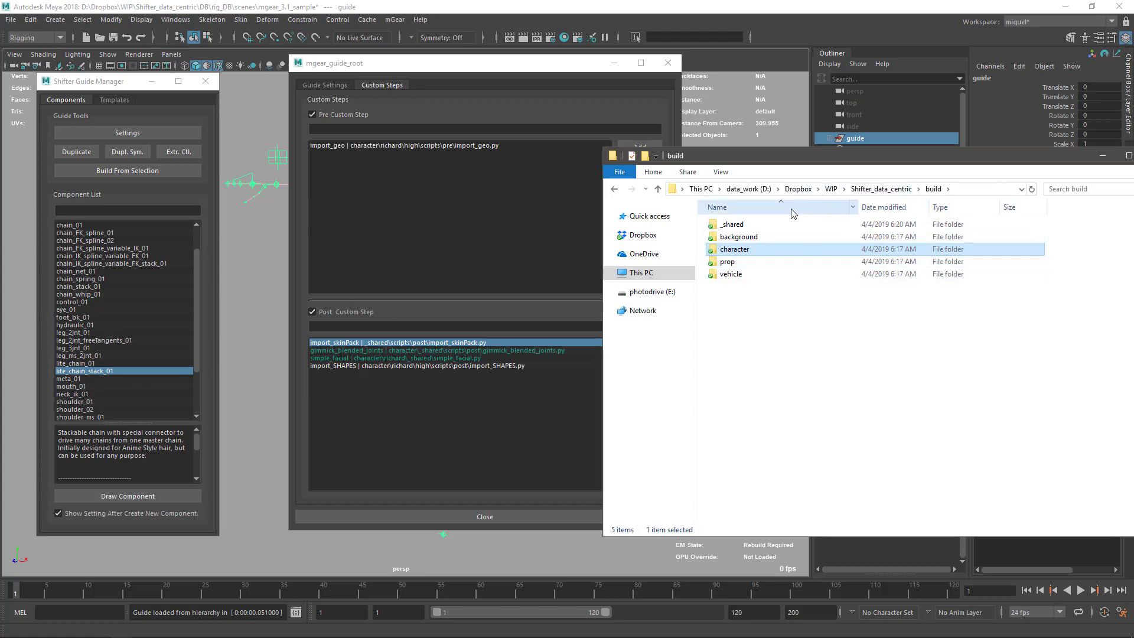
double_click(732, 226)
double_click(735, 227)
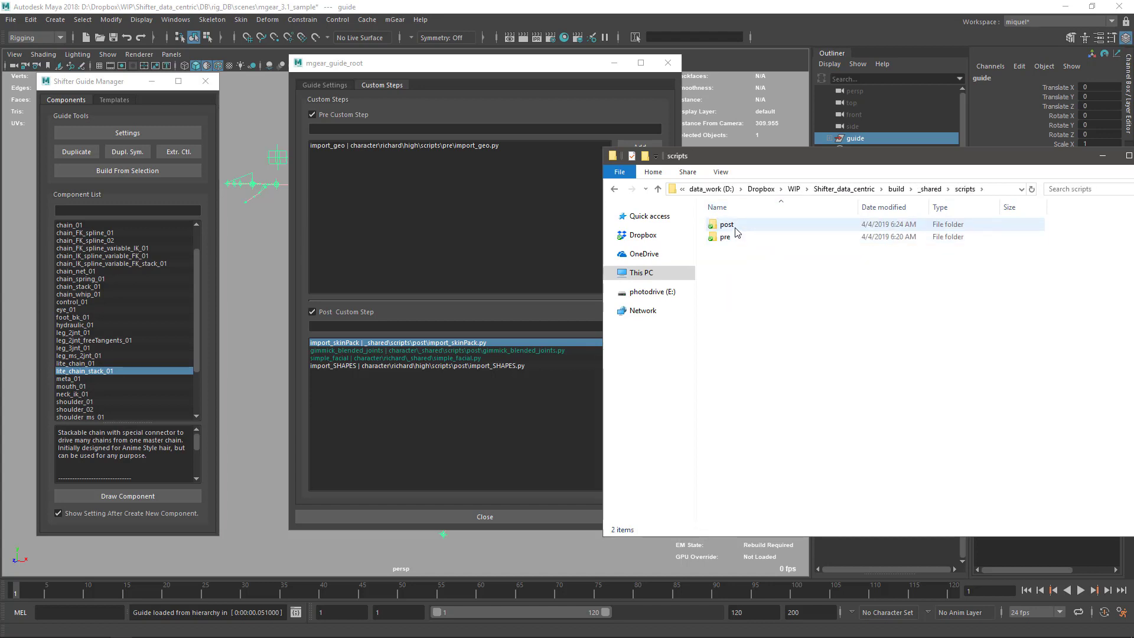
double_click(735, 229)
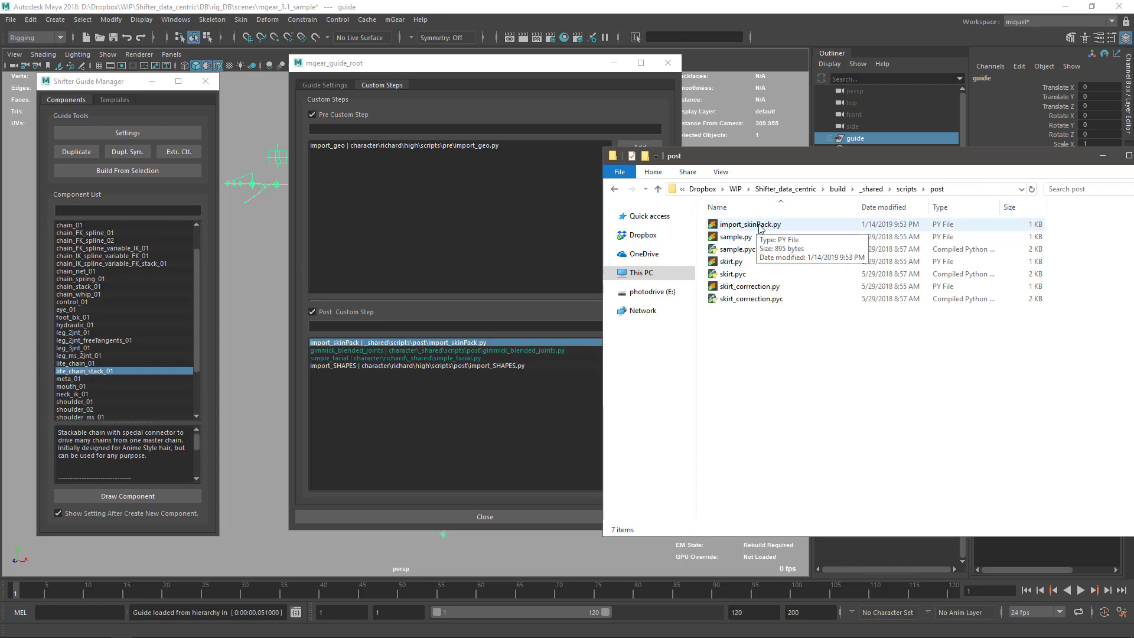
double_click(747, 227)
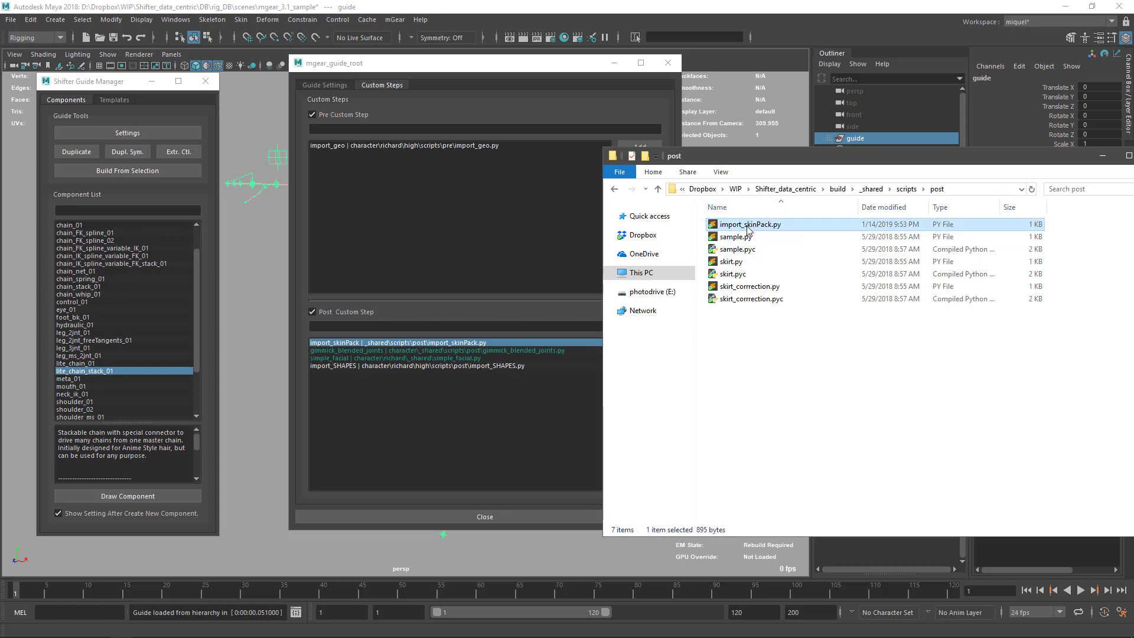
Step: Highlight the skin.importSkinPack call in the script's run method for review, undoing any accidental edit
scroll(736, 494, "down", 1)
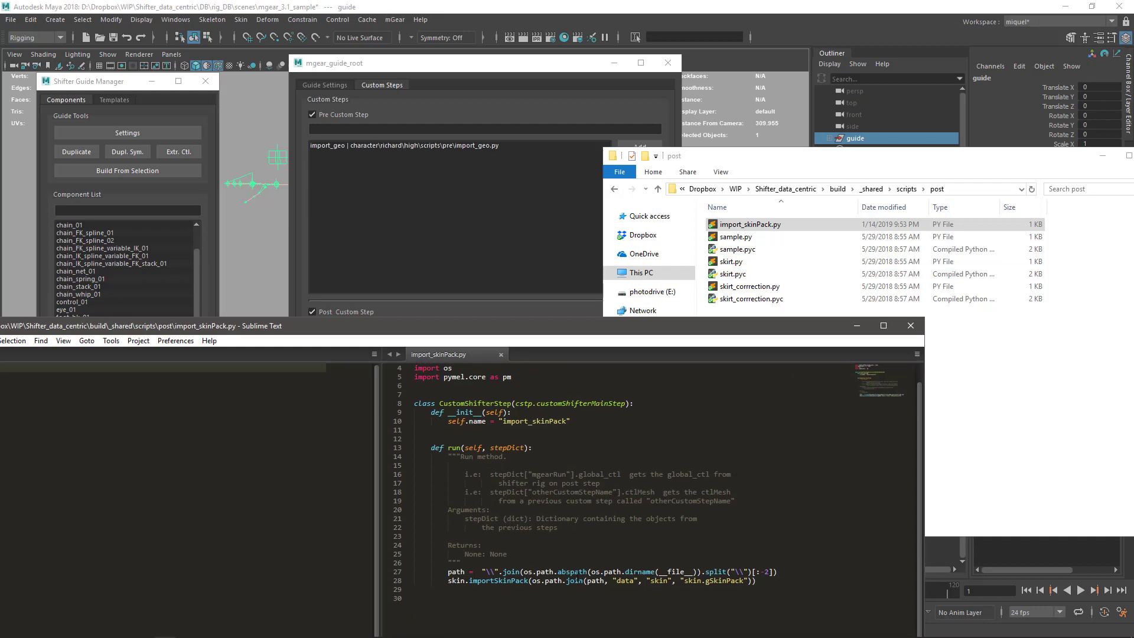
left_click_drag(762, 571, 477, 583)
left_click(486, 581)
left_click(753, 581)
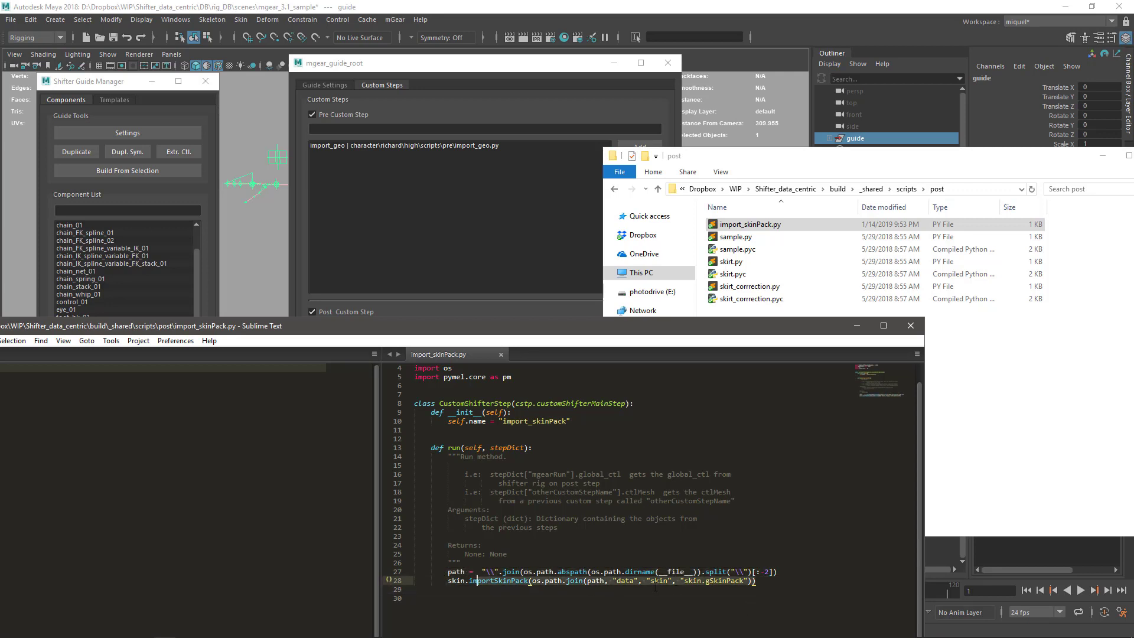
key("Return")
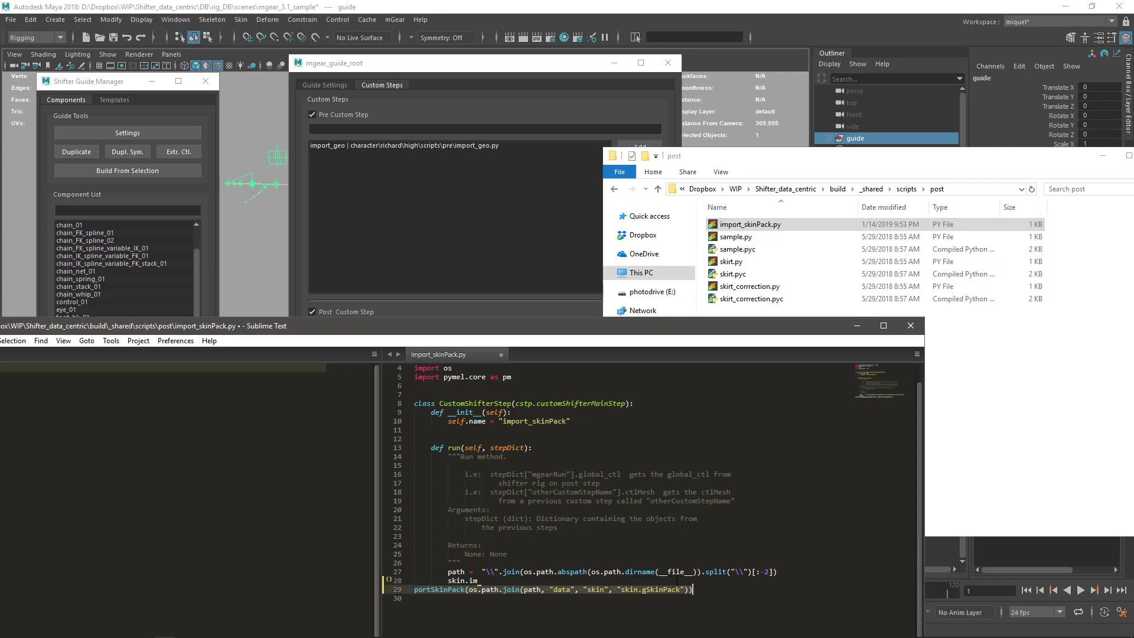
key("ctrl+z")
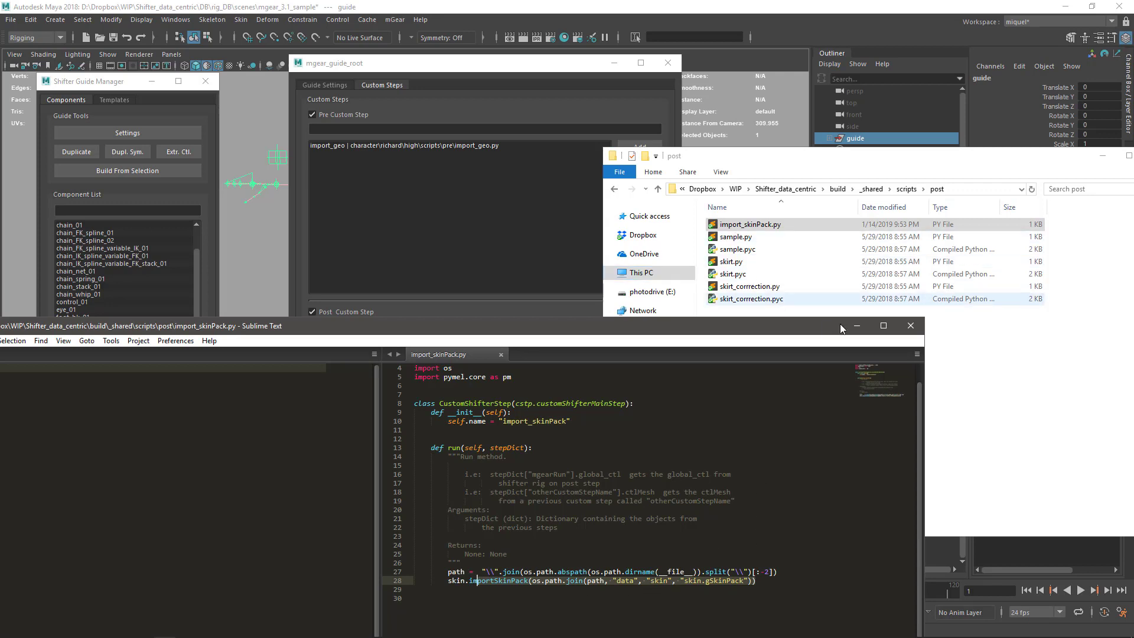
Step: Close Sublime Text and return to Maya, repositioning and narrowing mgear_guide_root beside the Shifter Guide Manager
left_click(912, 326)
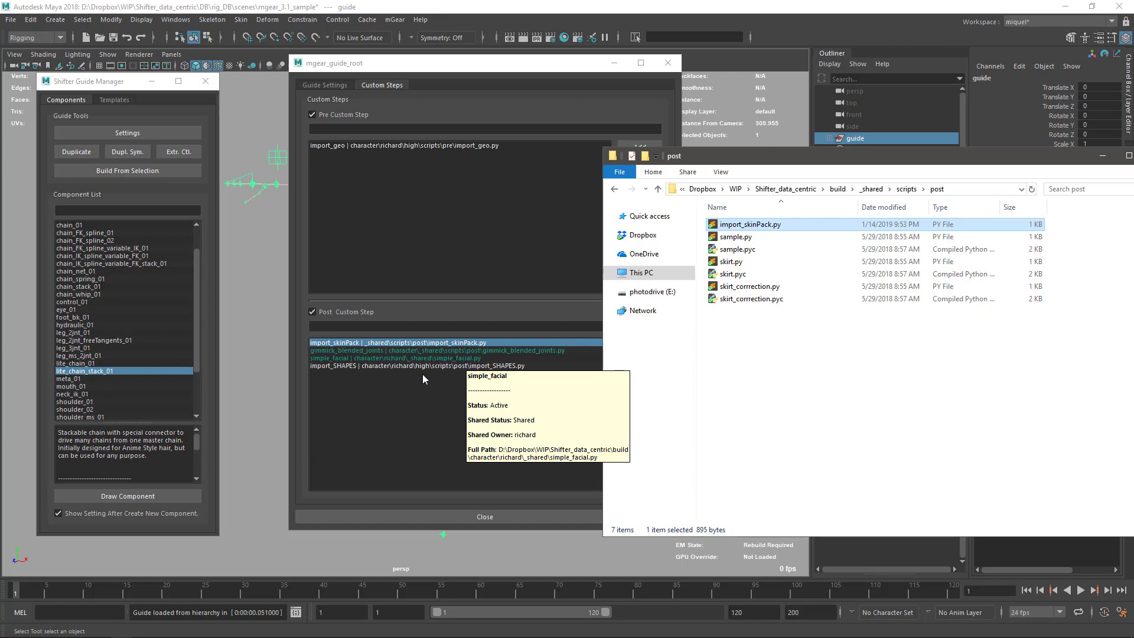
left_click_drag(407, 63, 367, 65)
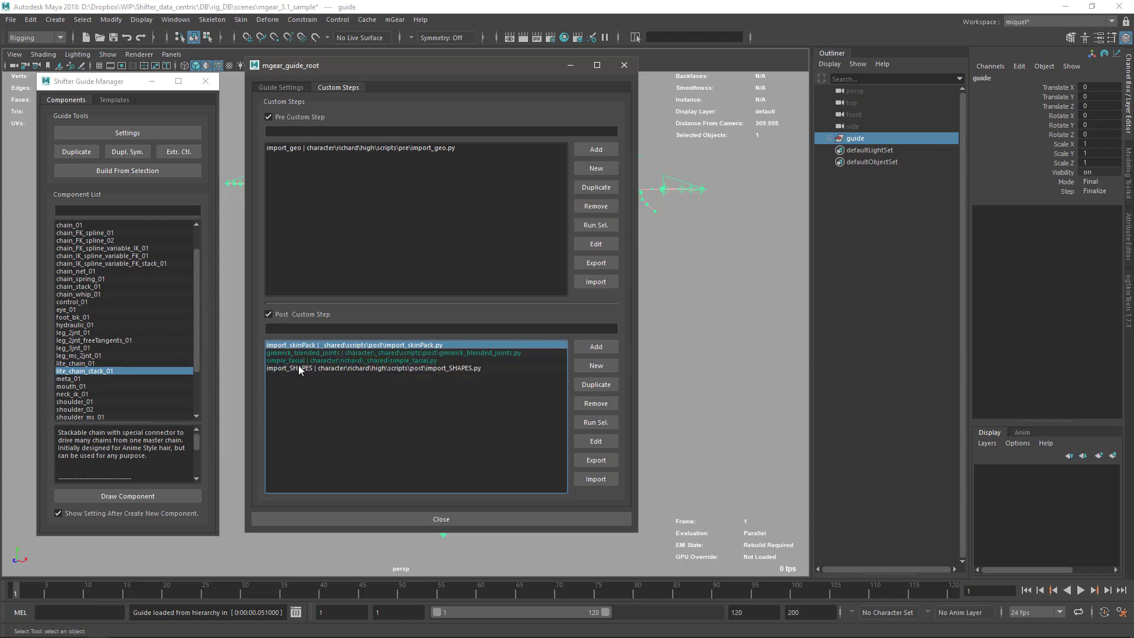
mouse_move(341, 354)
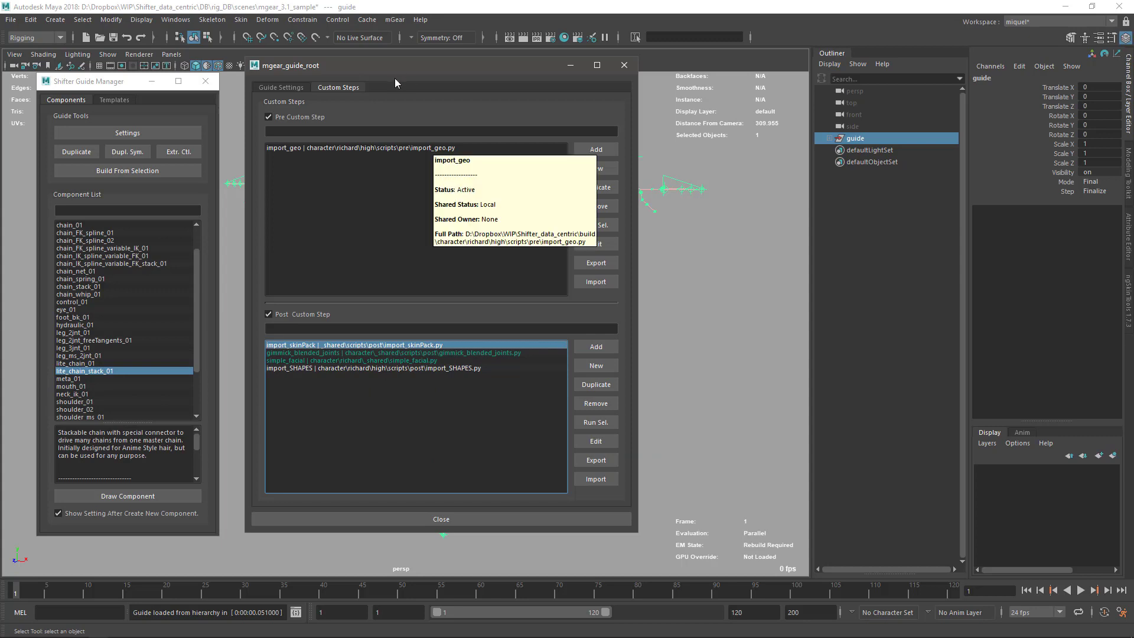
left_click_drag(395, 70, 399, 85)
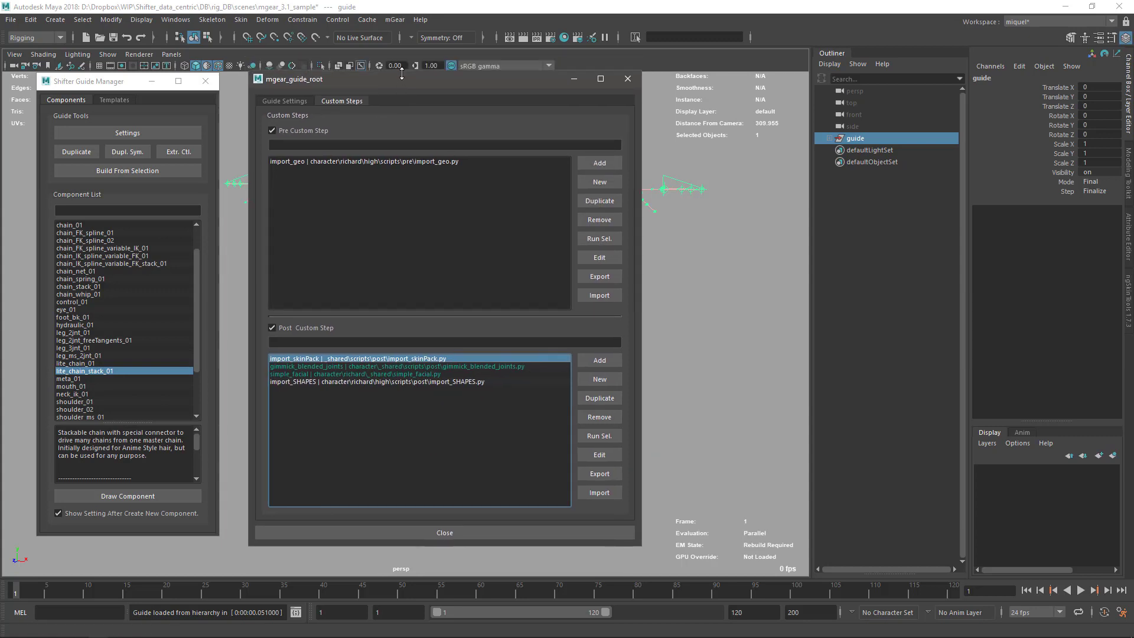
left_click_drag(641, 259, 615, 259)
left_click_drag(377, 83, 378, 85)
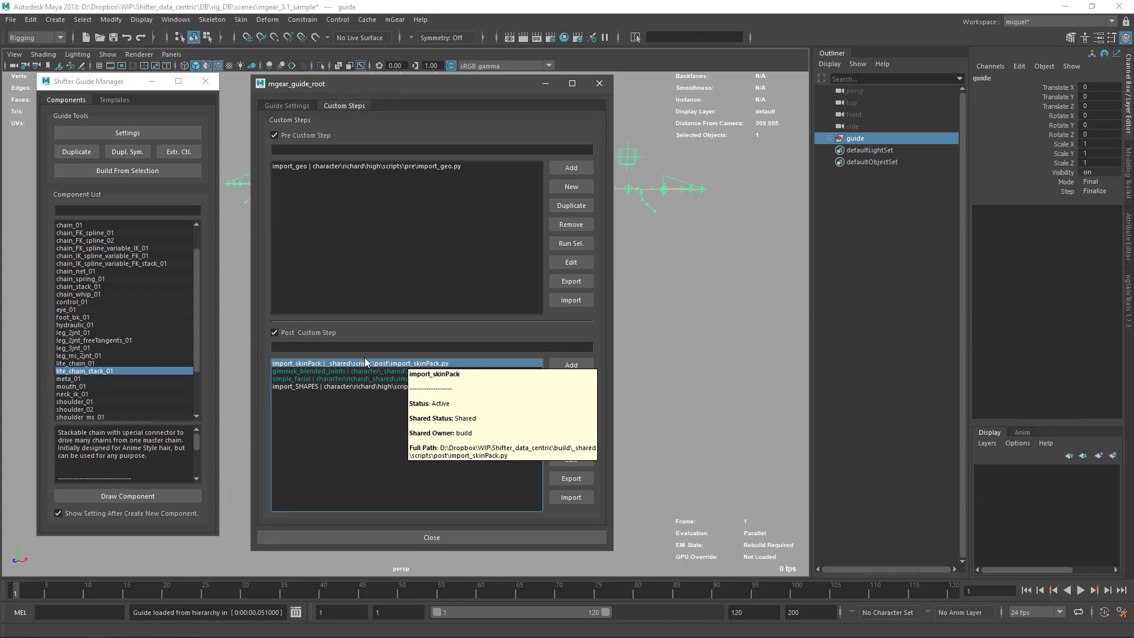
Step: Toggle the import_skinPack post custom step off and back on
right_click(335, 365)
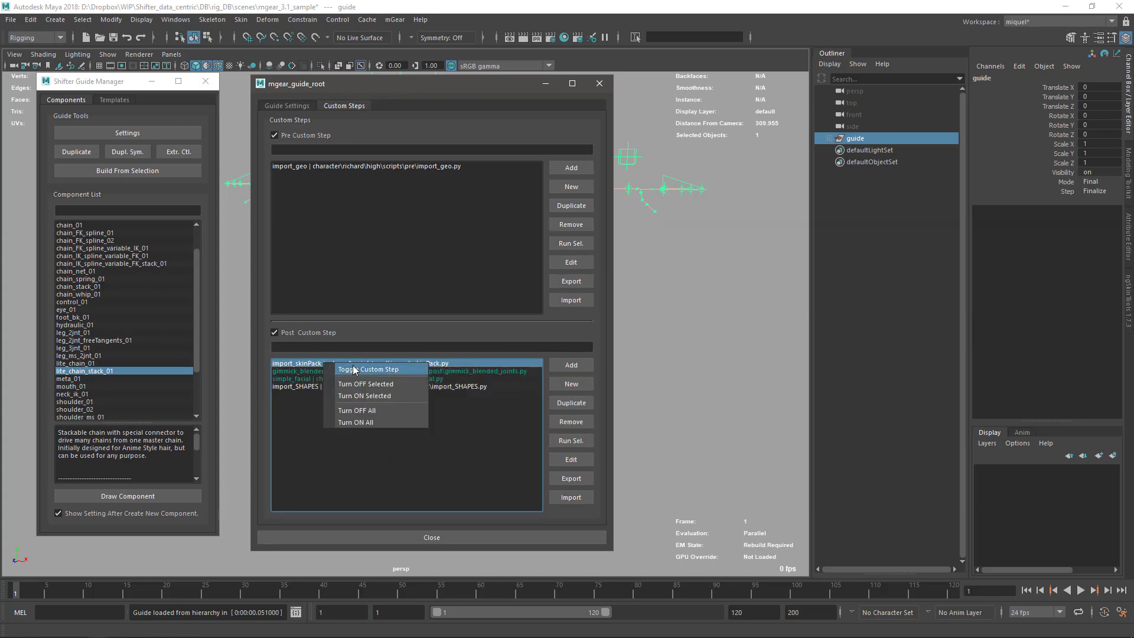
left_click(366, 369)
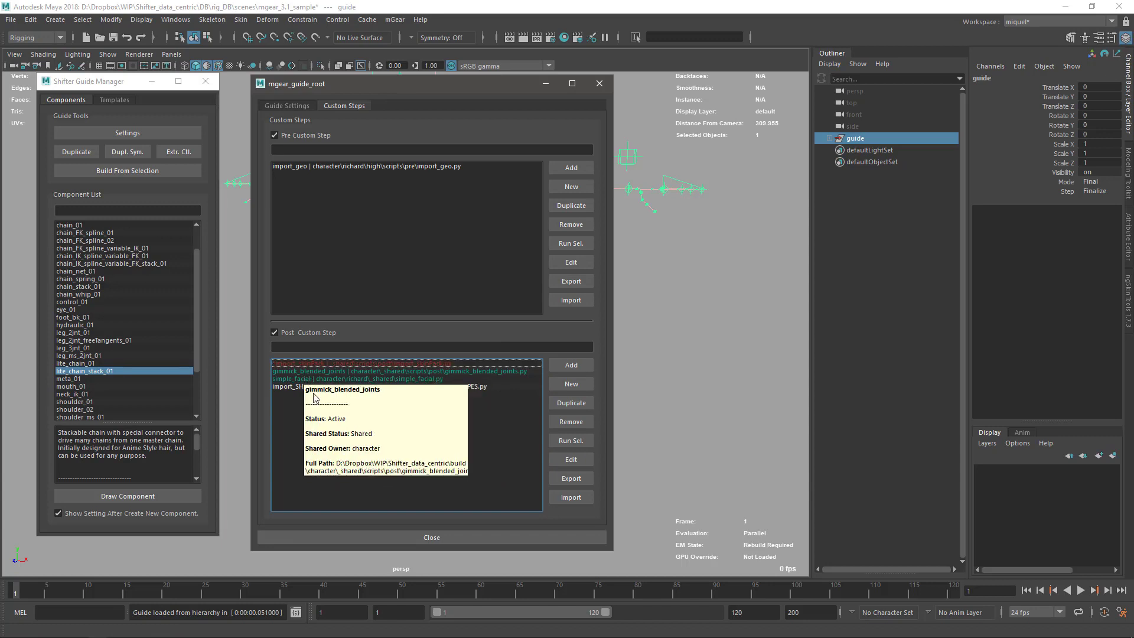
right_click(311, 368)
left_click(338, 372)
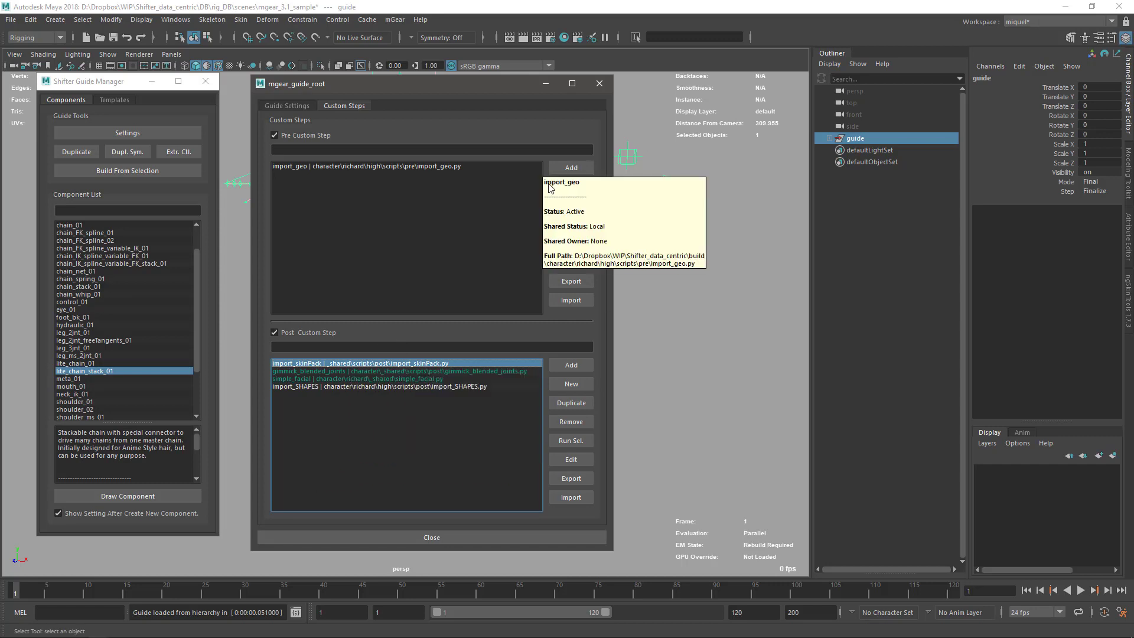
Step: Close the guide settings and start a new empty scene without saving the changes
left_click(600, 86)
left_click(553, 357)
key("ctrl+n")
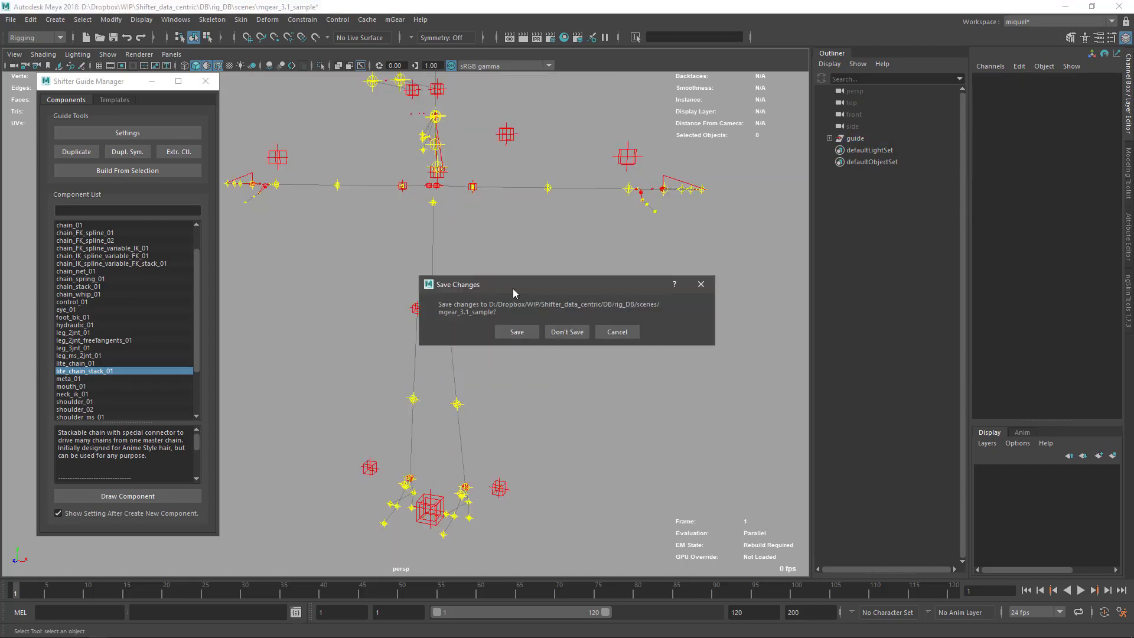
left_click(558, 329)
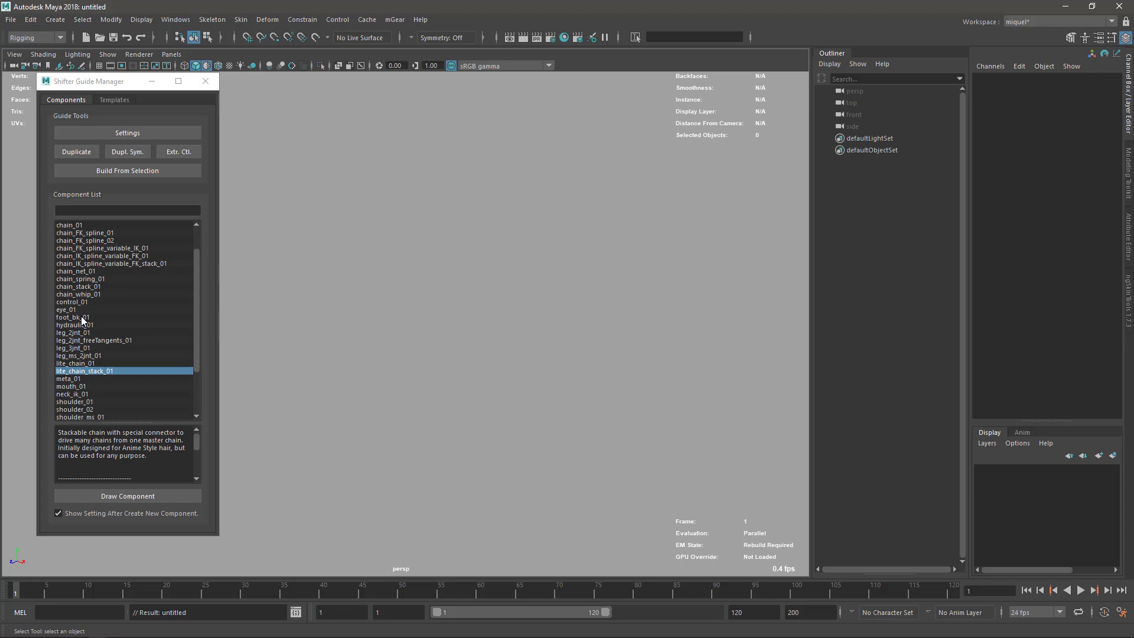
Step: Draw a control_01 component with default settings in the empty scene and view its component settings
scroll(129, 366, "up", 4)
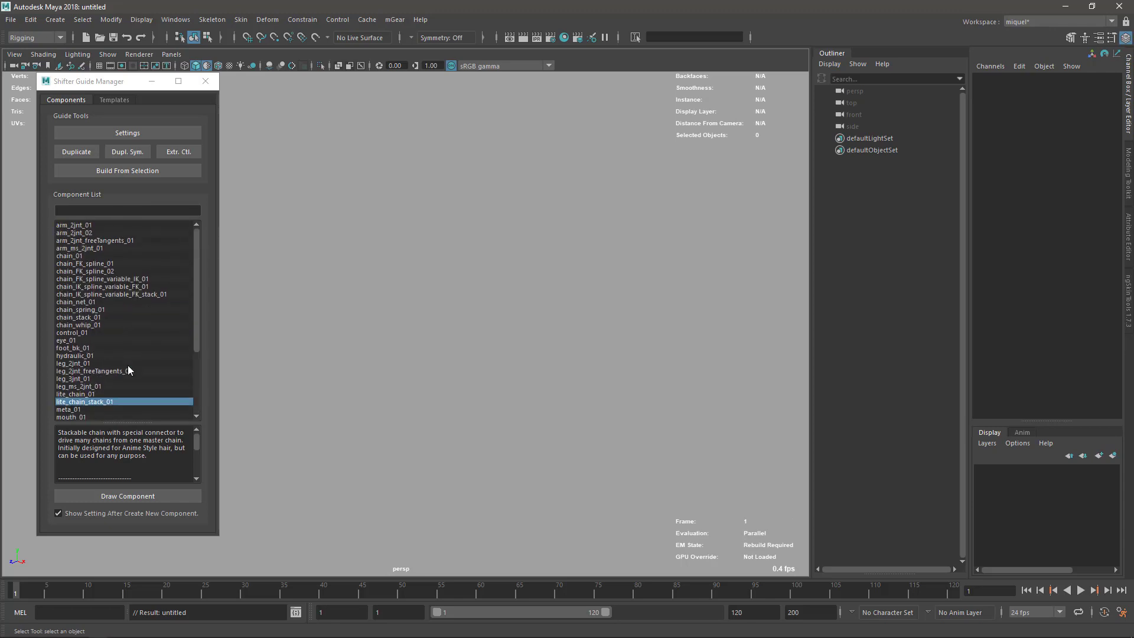
double_click(79, 333)
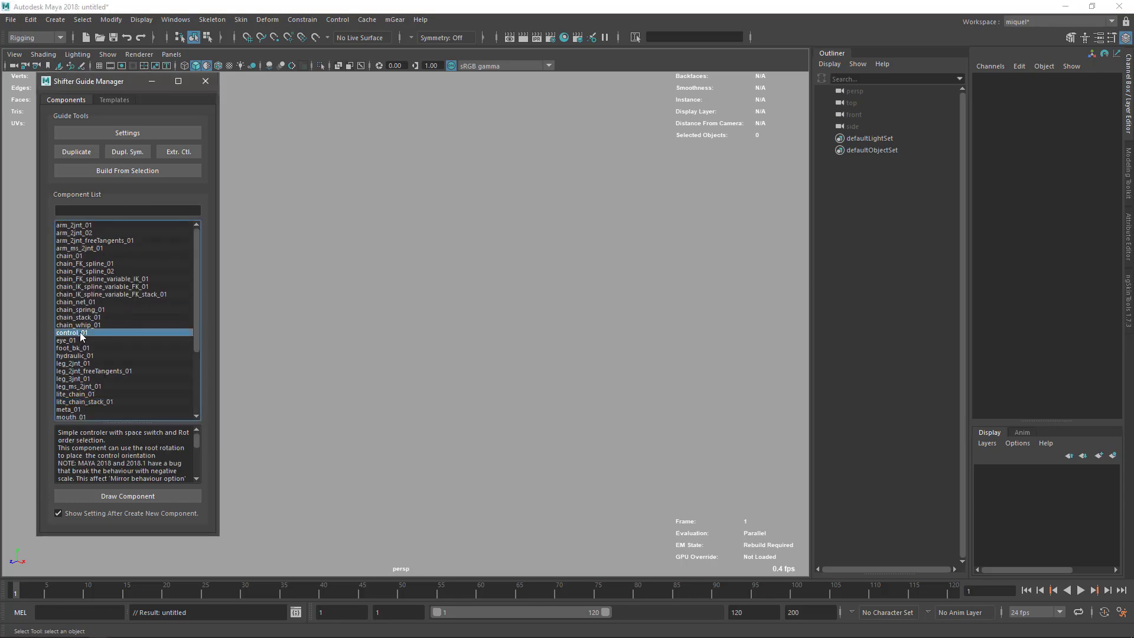
left_click(274, 172)
left_click(266, 185)
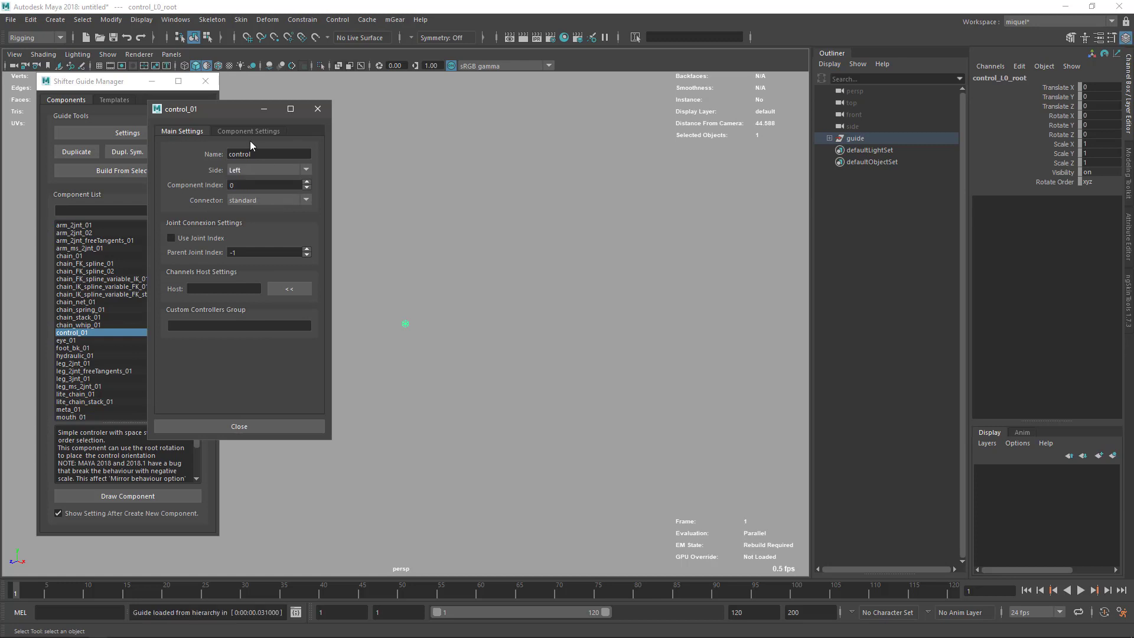
left_click(248, 132)
left_click_drag(225, 111, 646, 122)
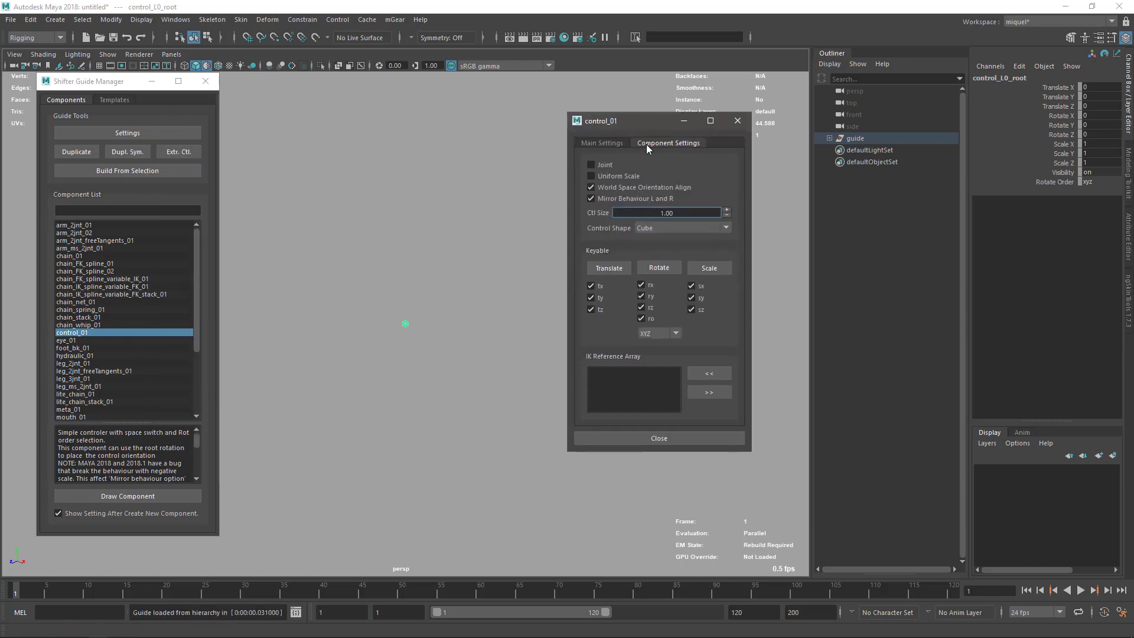
left_click(736, 121)
Step: Move the left control guide to about 4.23, 1.13, -5.08 and rotate it about -20 degrees around Z
key("w")
left_click_drag(405, 326, 534, 384)
key("e")
left_click_drag(593, 289, 598, 304)
Step: Enable Joint in the left control guide's component settings
key("Return")
left_click(650, 144)
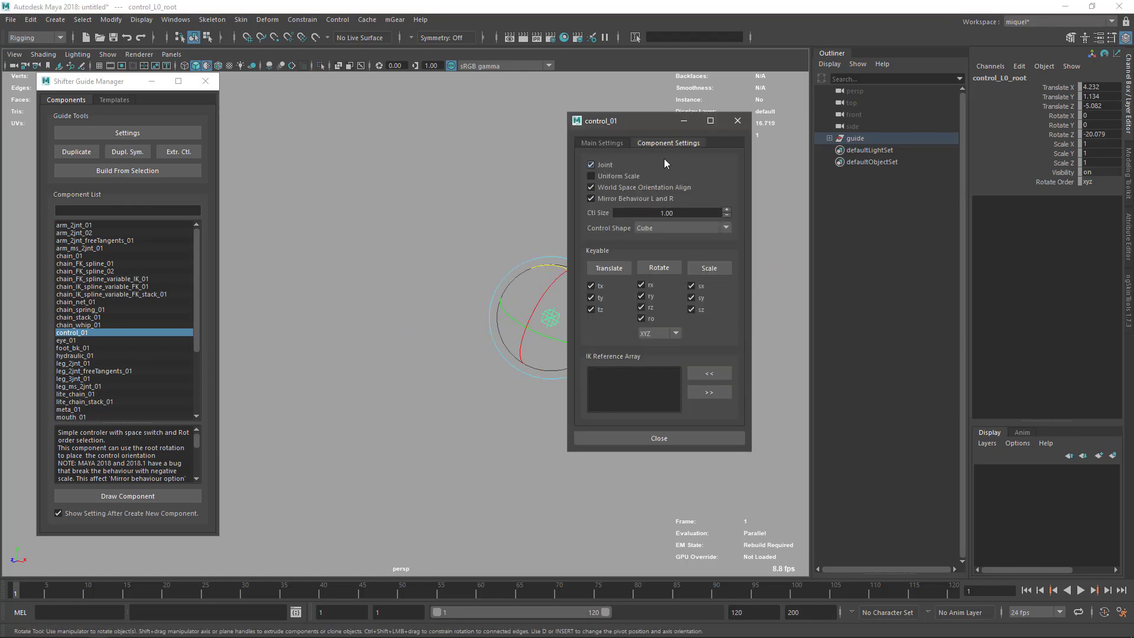
left_click(736, 121)
Step: Duplicate the left control guide symmetrically to create its right-side counterpart
left_click_drag(468, 347, 509, 389, "alt")
key("ctrl+shift+d")
key("q")
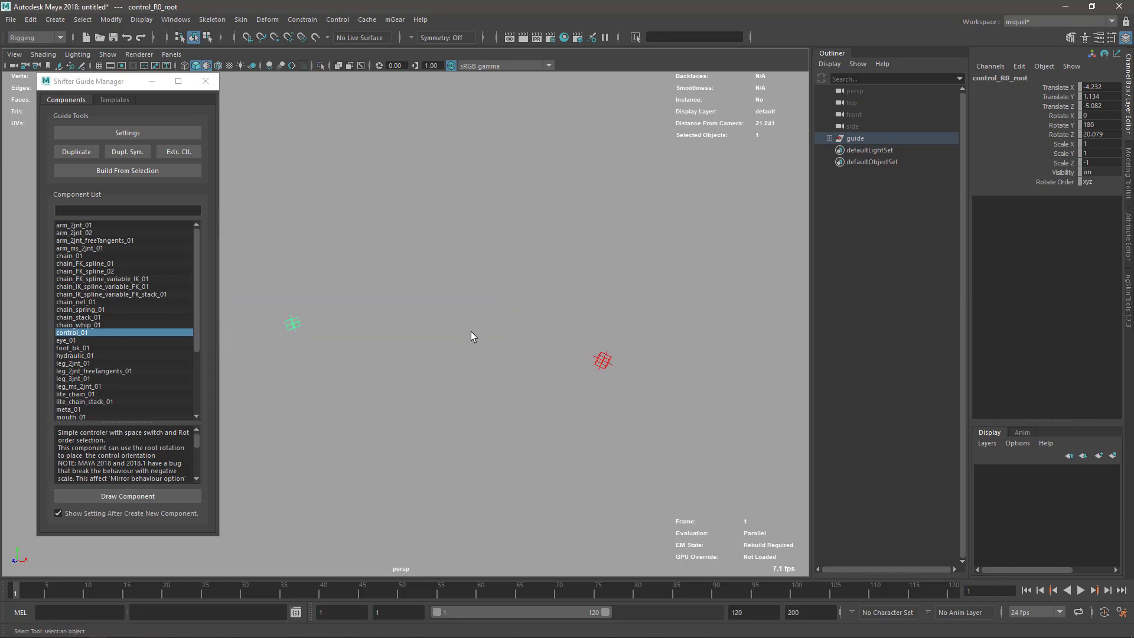
Step: Build a rig from the whole guide and close the build log
left_click(858, 138)
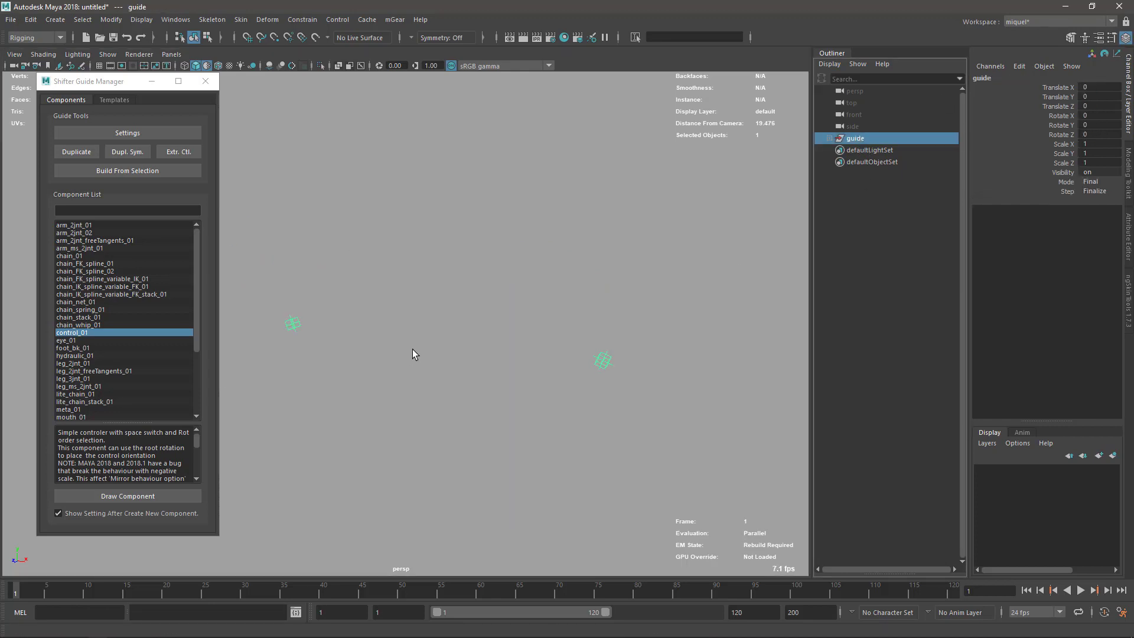
key("ctrl+b")
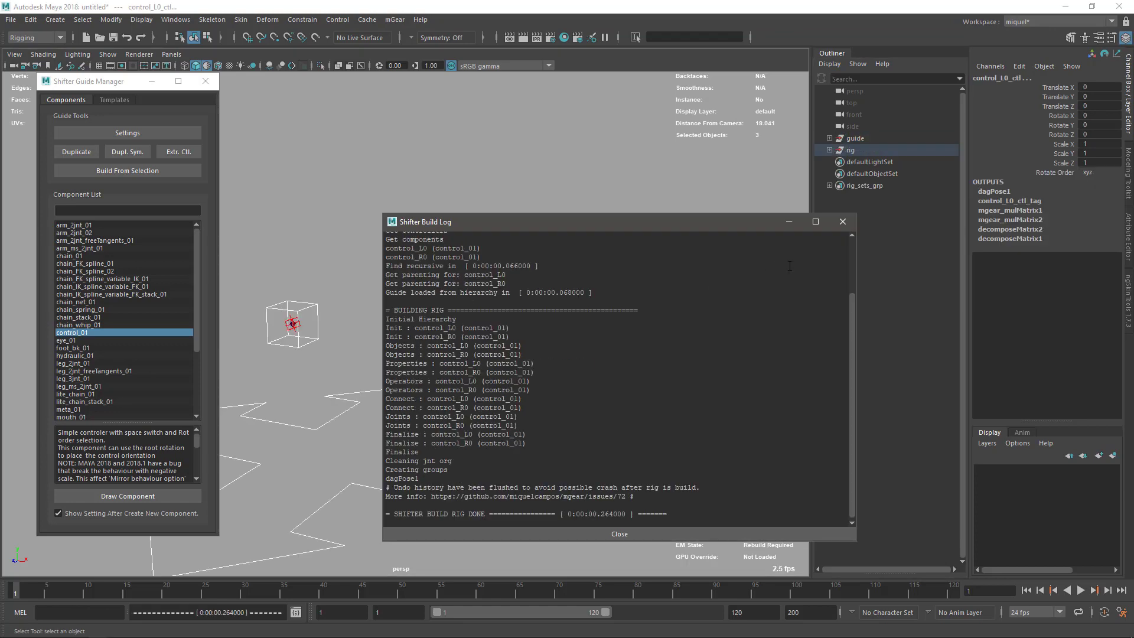
left_click(843, 222)
Step: Select both built cube controls, test moving them together, and undo each move
left_click_drag(406, 368, 549, 356, "alt")
left_click(517, 379)
left_click(316, 354, "shift")
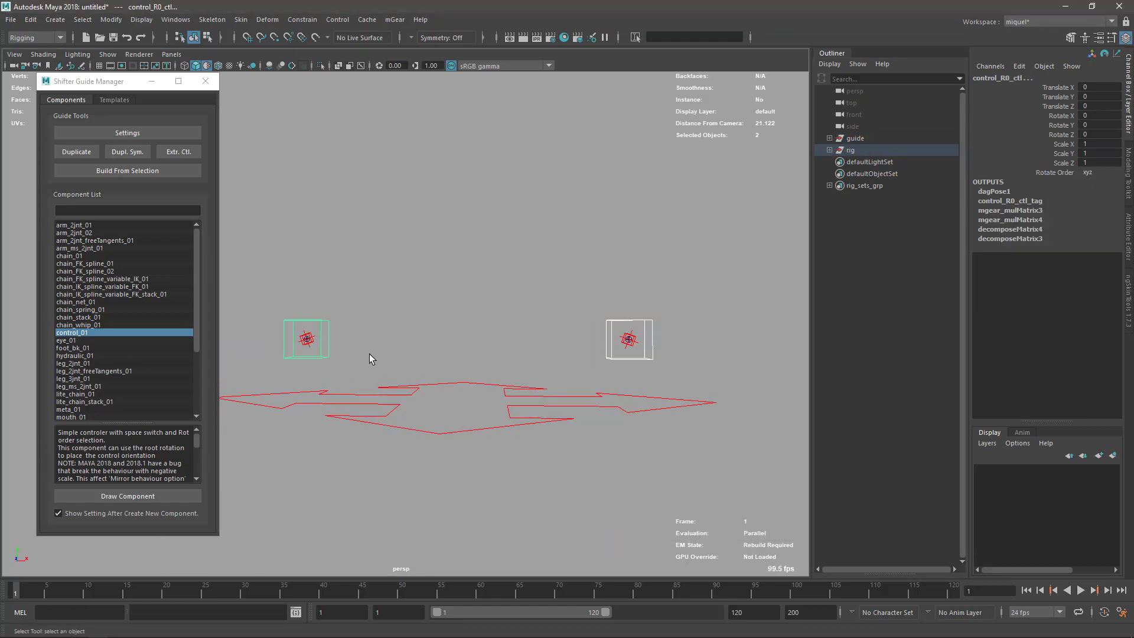
left_click_drag(370, 353, 350, 288, "alt")
key("w")
mouse_move(355, 248)
left_mouse_down()
mouse_move(415, 248)
mouse_move(358, 232)
left_mouse_up()
key("ctrl+z")
key("w")
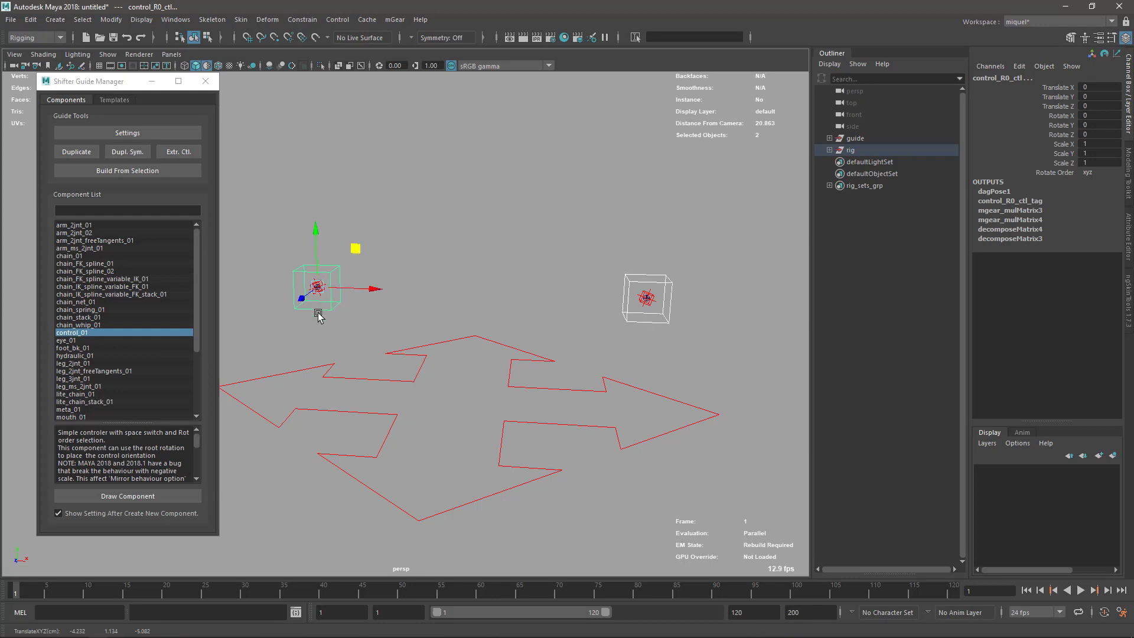
left_click_drag(301, 299, 349, 297)
key("ctrl+z")
Step: Delete the built rig, keeping only the guide
left_click(854, 150)
key("Delete")
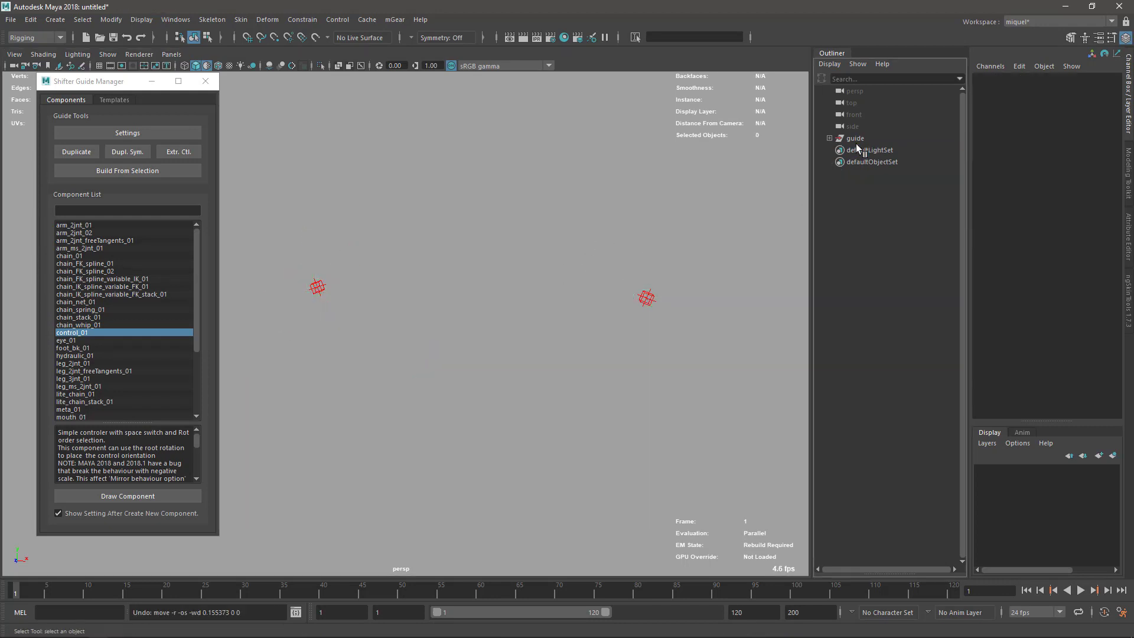
Step: Review the orientation and mirror options in the component settings of the left and right control guides
double_click(646, 297)
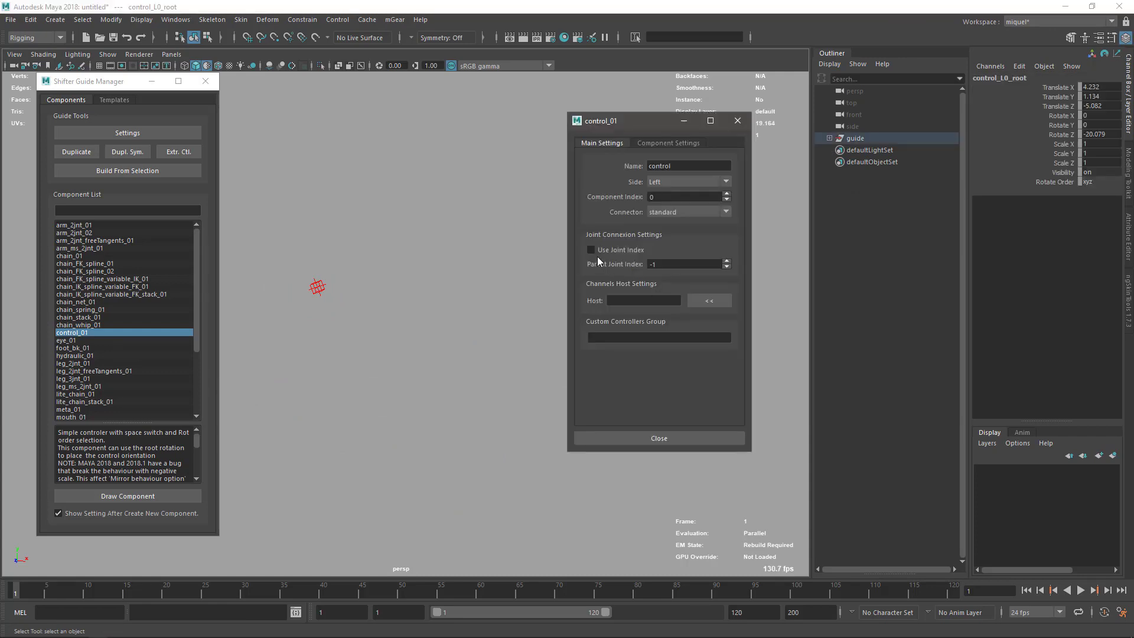
left_click(649, 143)
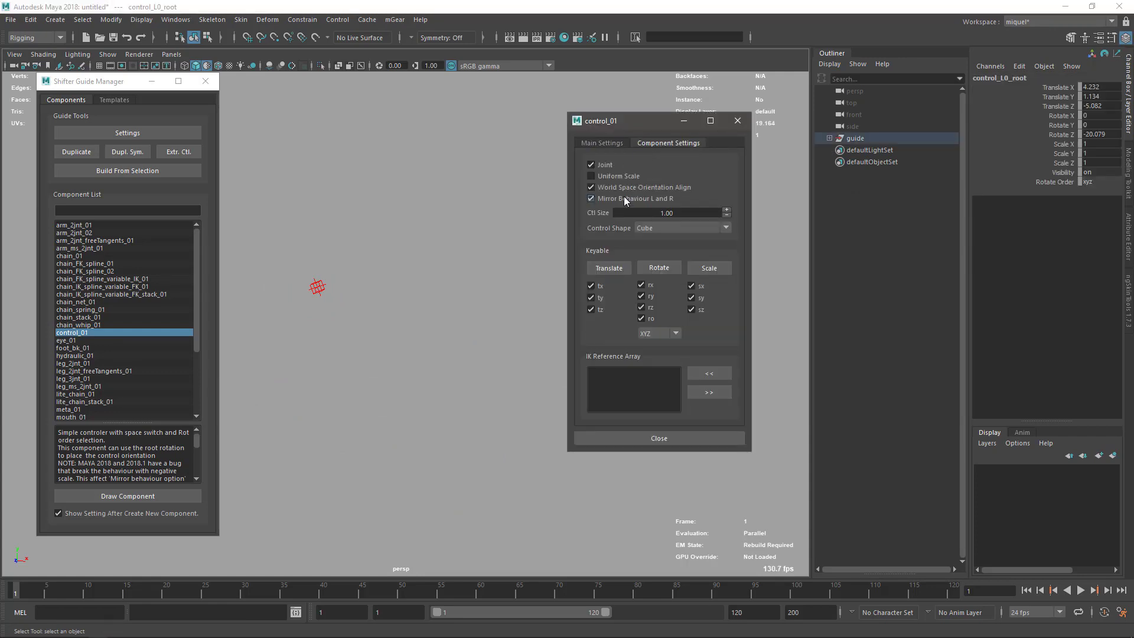
left_click(317, 287)
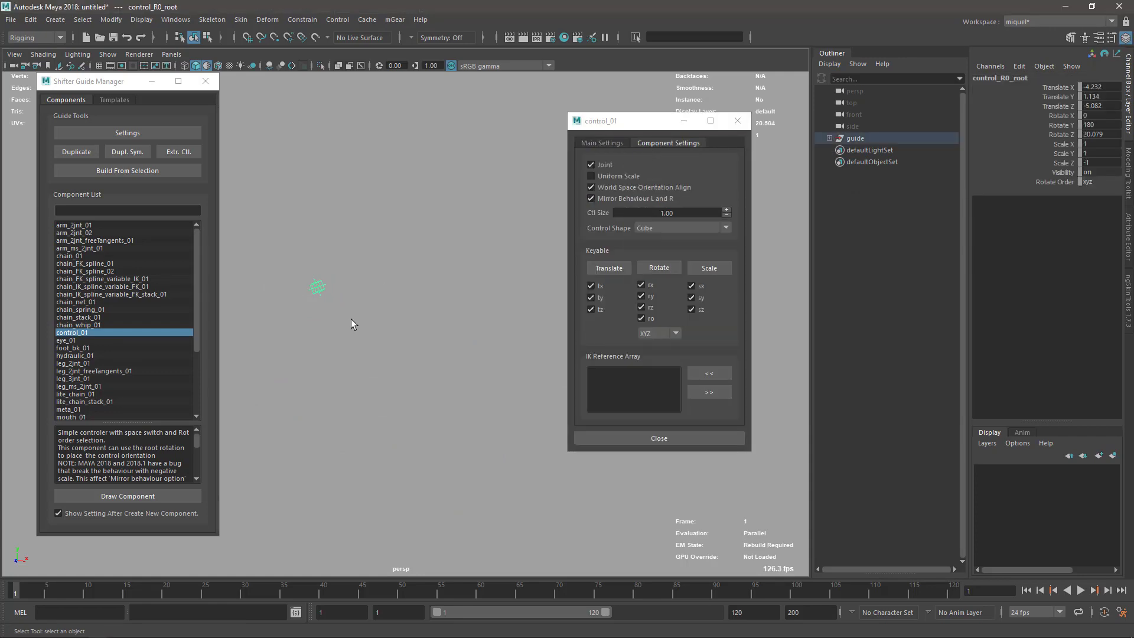
left_click(651, 144)
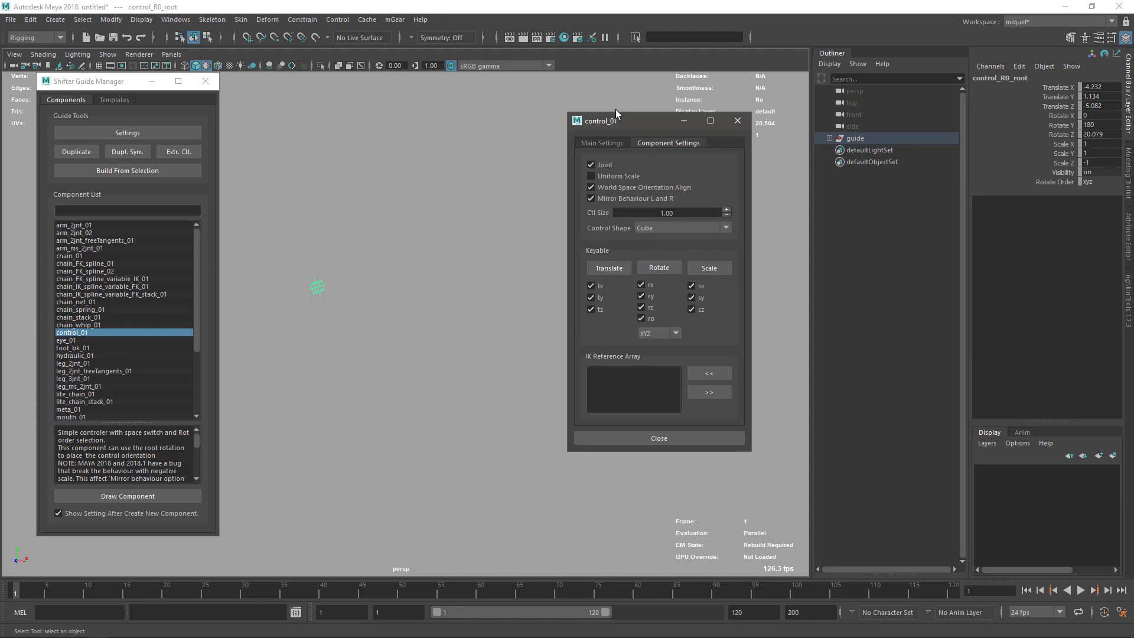
left_click(736, 121)
Step: Turn off World Space Orientation Align for both the left and right control guides, leaving Mirror Behaviour L and R on
left_click(647, 299)
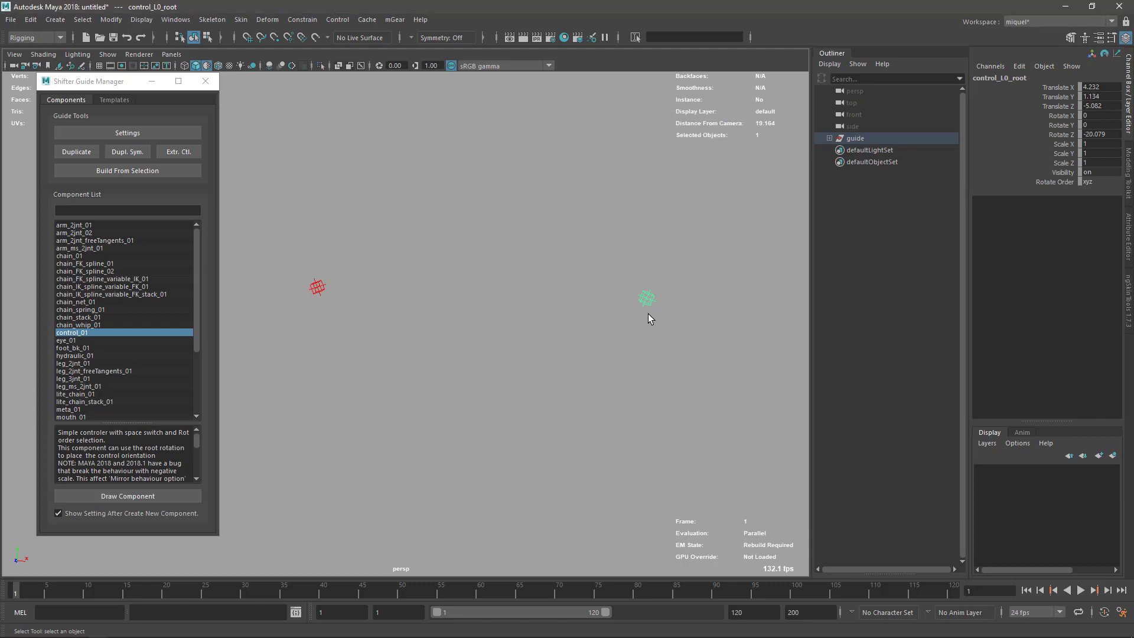
key("Return")
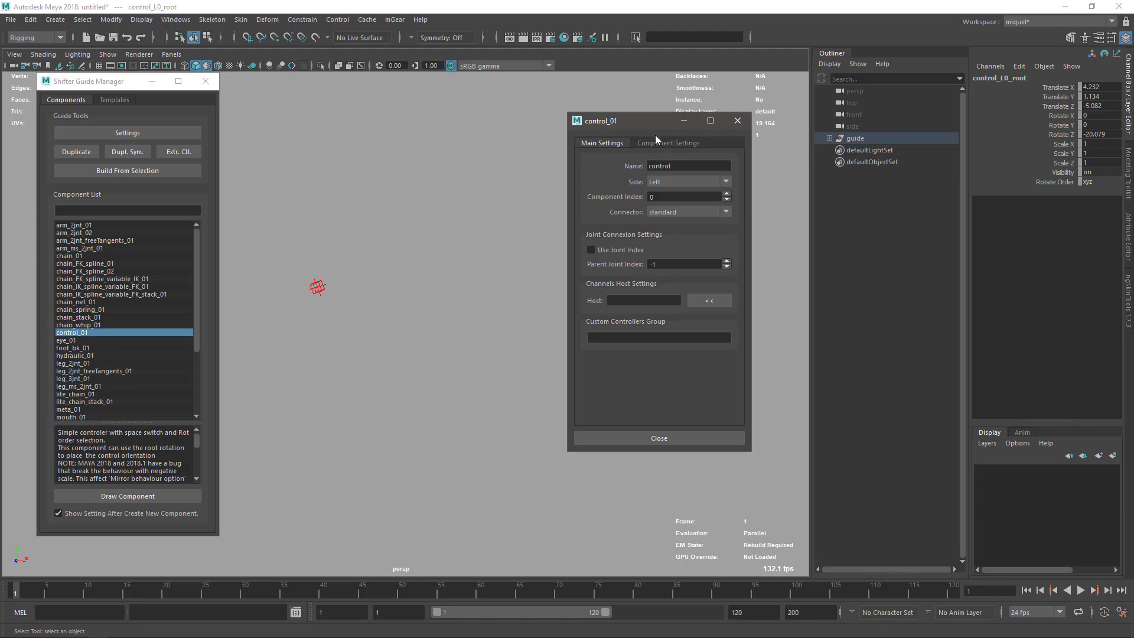
left_click(651, 143)
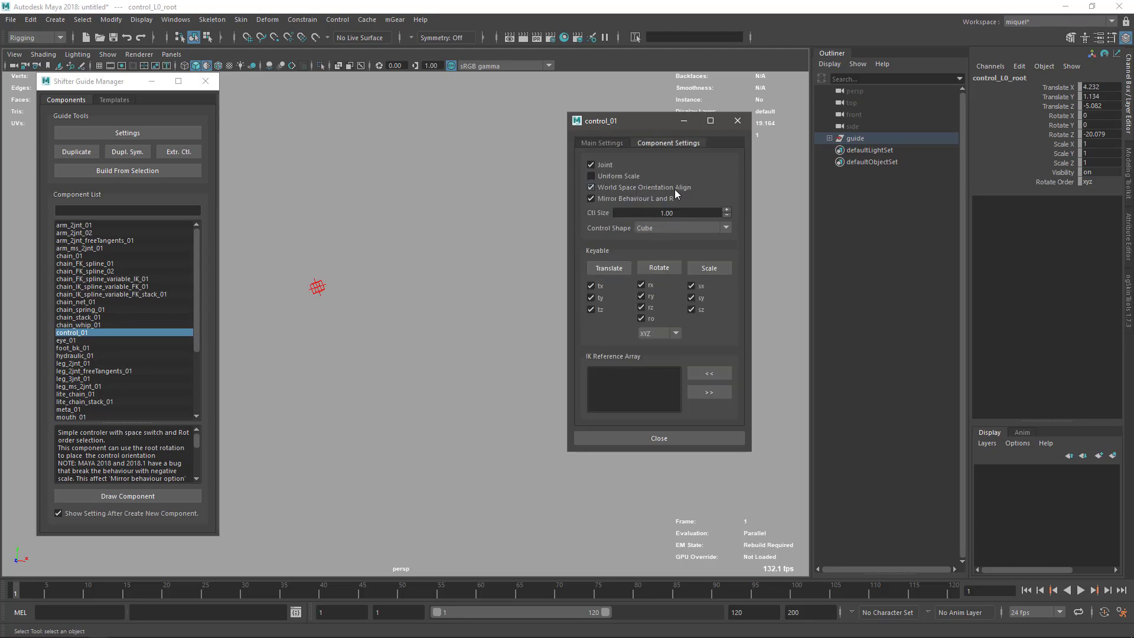
left_click_drag(289, 271, 334, 311)
key("Return")
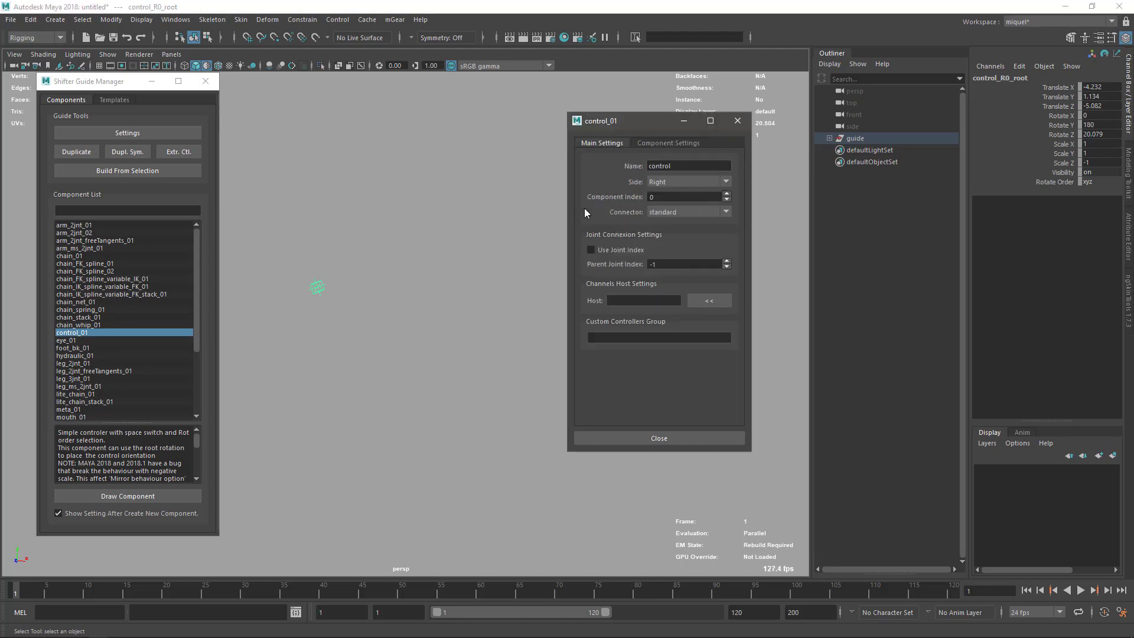
left_click(660, 147)
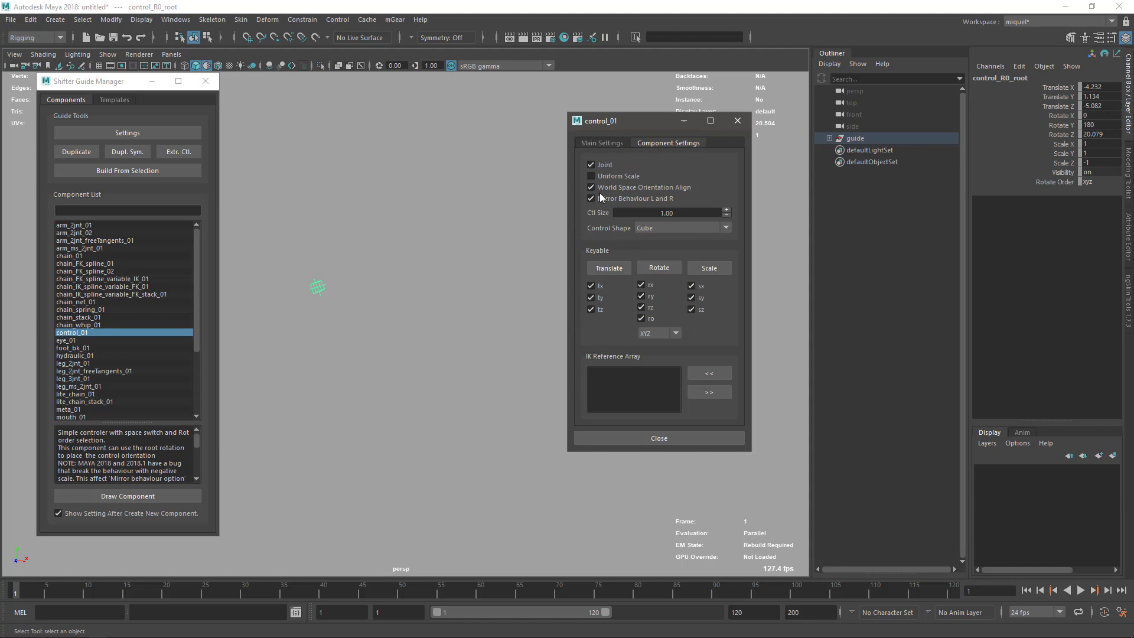
left_click(737, 120)
Step: Build the rig again from the updated guide and close the build log
left_click(858, 142)
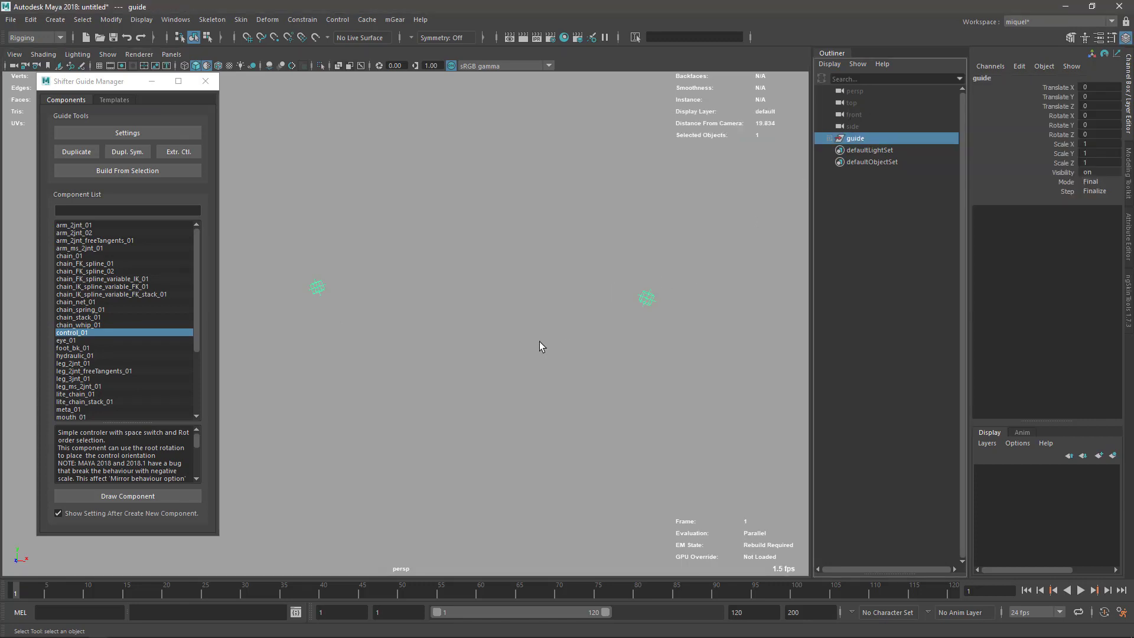
left_click_drag(409, 287, 407, 294, "alt")
key("ctrl+b")
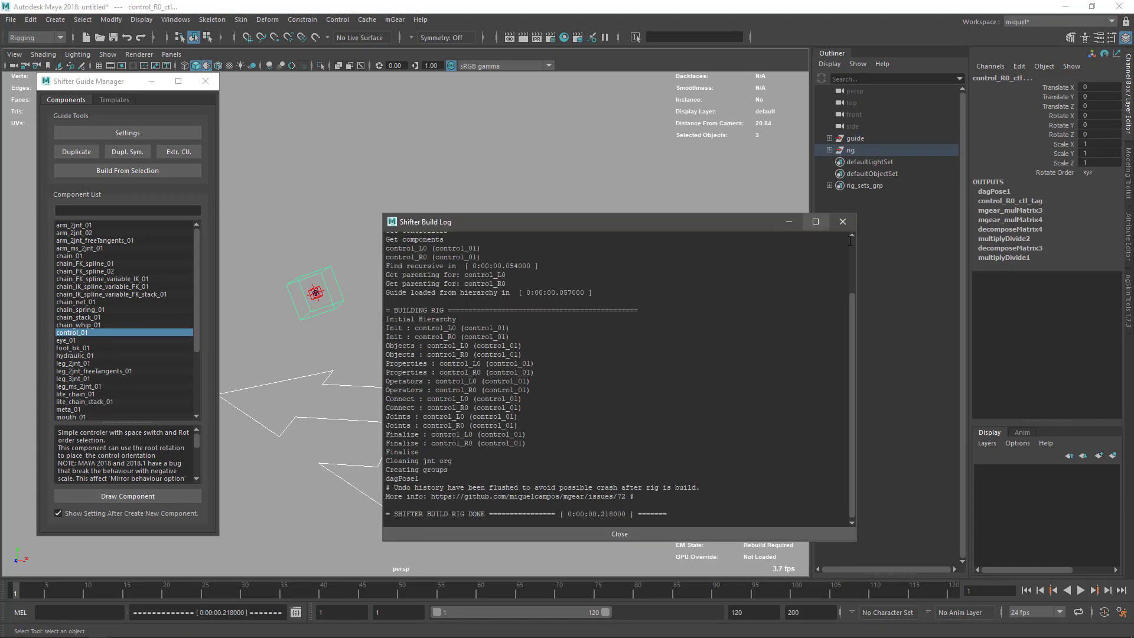
left_click(842, 221)
Step: Select both rebuilt controls and move them together by about -0.09 in X and 0.75 in Y
left_click(327, 313)
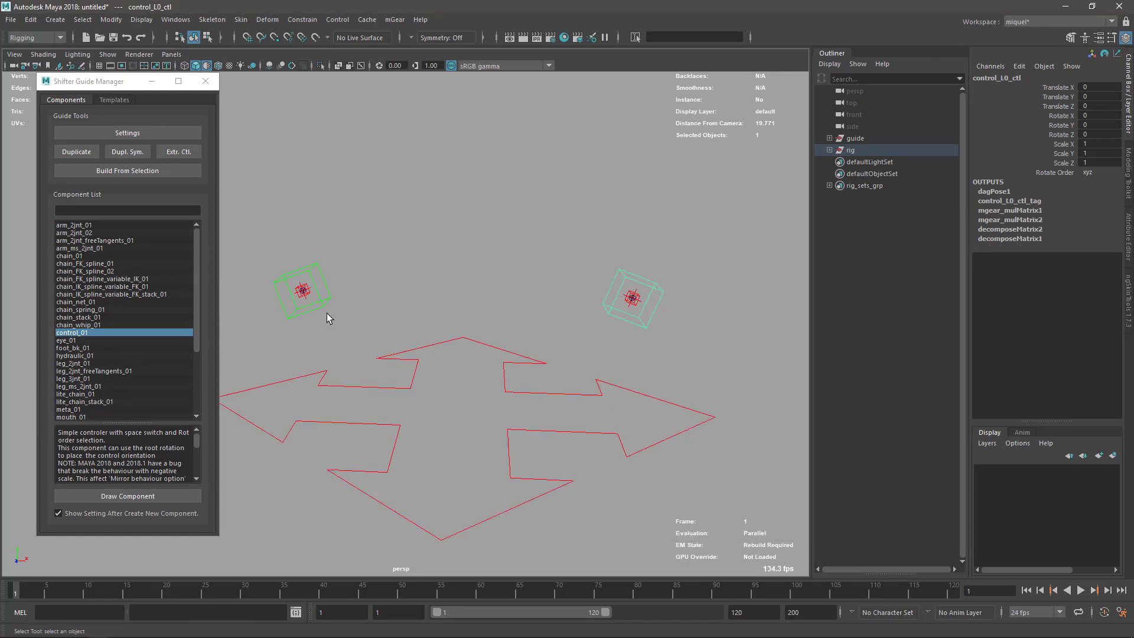
left_click(318, 303, "shift")
key("w")
mouse_move(251, 267)
left_mouse_down()
mouse_move(204, 320)
mouse_move(206, 121)
mouse_move(248, 342)
mouse_move(388, 214)
mouse_move(283, 282)
mouse_move(276, 220)
mouse_move(193, 270)
mouse_move(291, 284)
mouse_move(245, 262)
left_mouse_up()
Step: Try moving both controls about 1.38 along Z and undo that move
left_click_drag(389, 329, 419, 383, "alt")
left_click_drag(392, 175, 370, 196)
key("ctrl+z")
key("q")
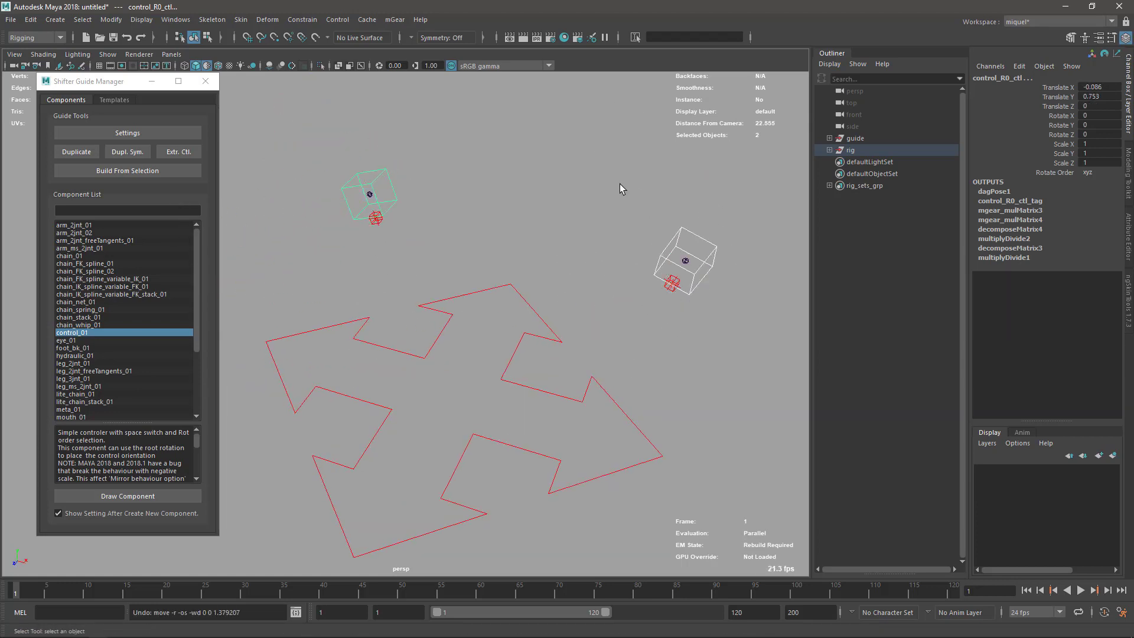
Step: Reveal the selected controls in the rig hierarchy and inspect the rotate and scale attributes of control_R0_ik_cns
key("f")
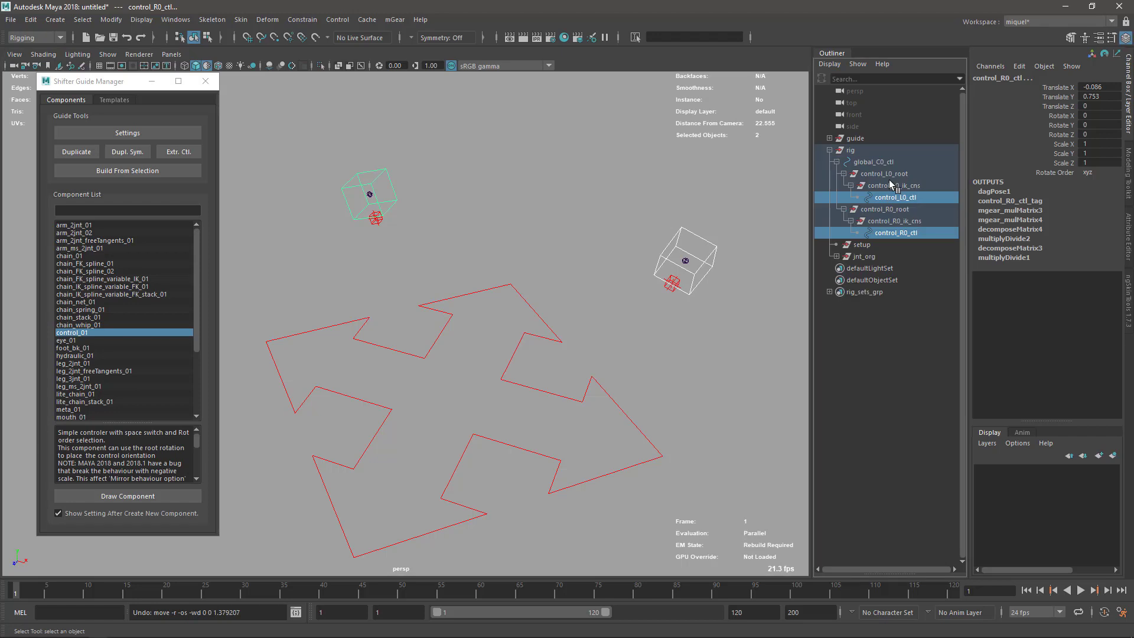
left_click(904, 210)
left_click(902, 222)
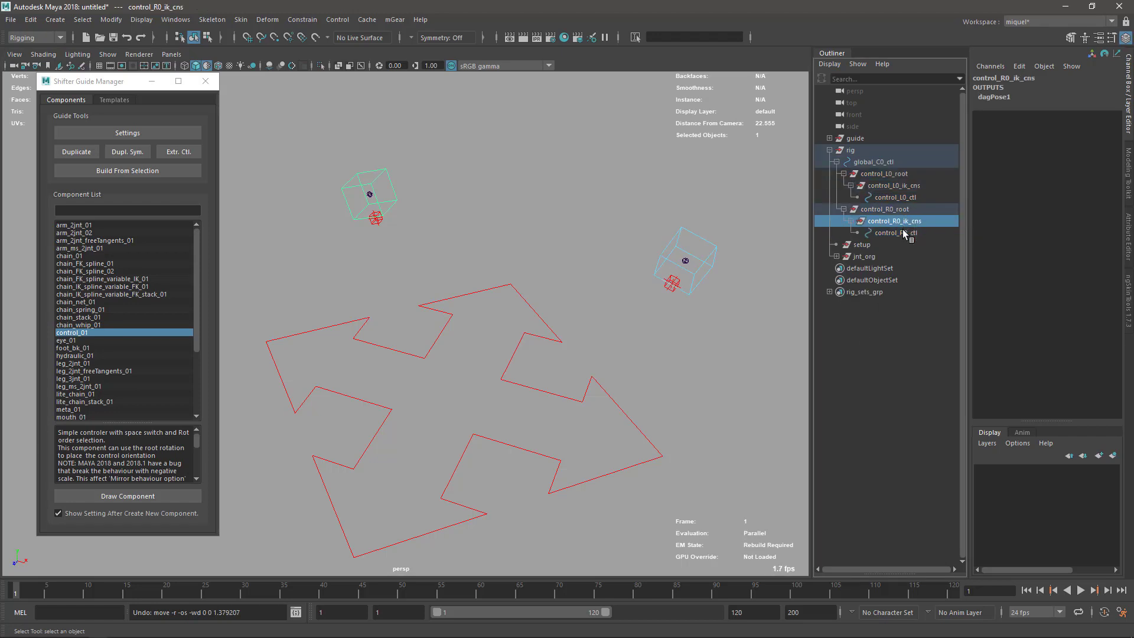
left_click(1129, 259)
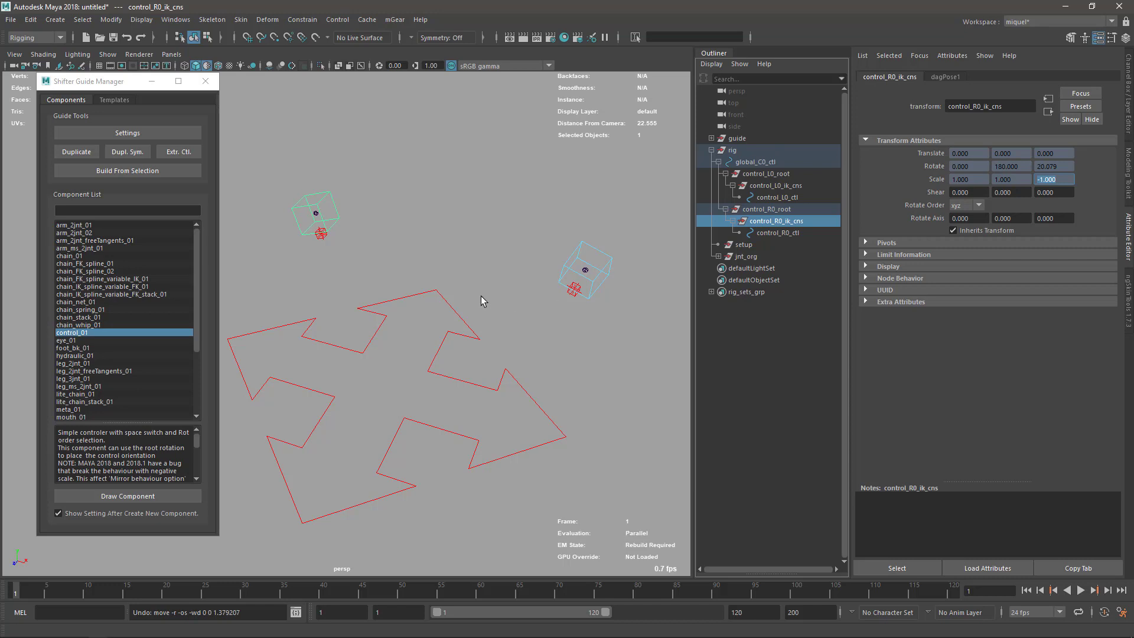
left_click_drag(444, 294, 457, 296, "alt")
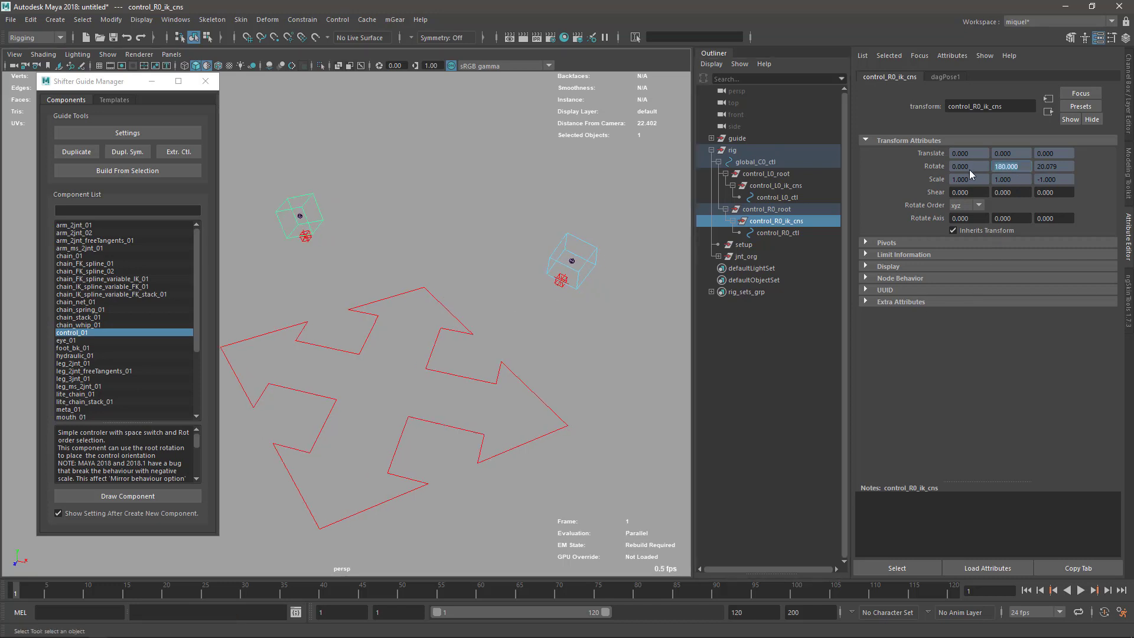
left_click_drag(420, 261, 516, 270, "alt")
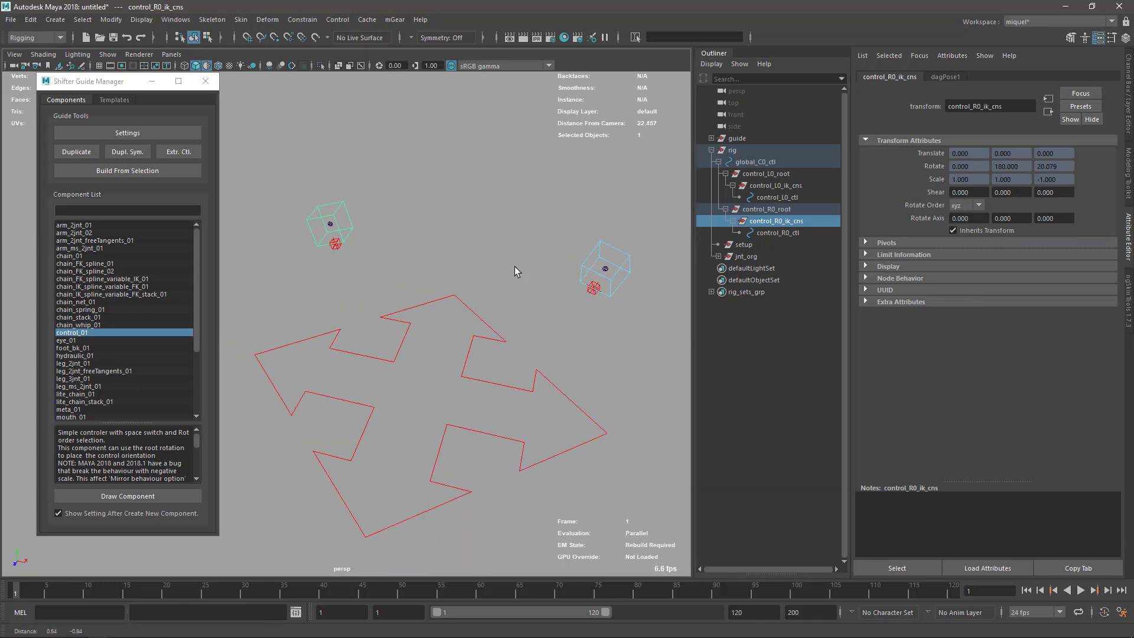
Step: Select the right and left rig controls together and view them up close
left_click(349, 222)
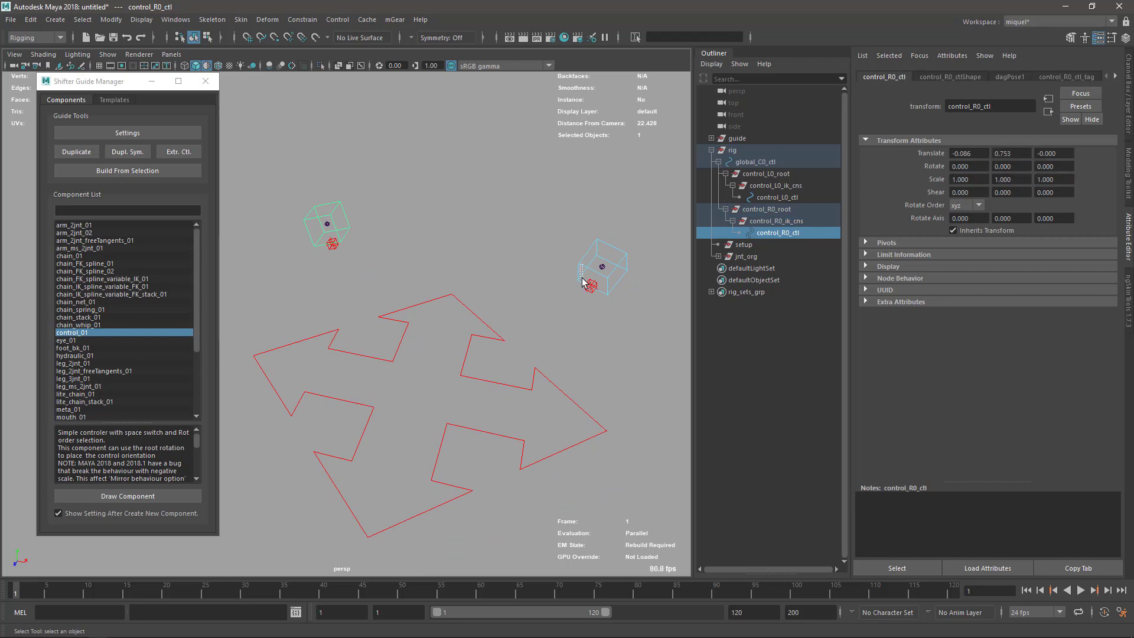
left_click(580, 276, "shift")
key("w")
right_click_drag(338, 326, 386, 325, "alt")
middle_click_drag(387, 324, 404, 338, "alt")
key("q")
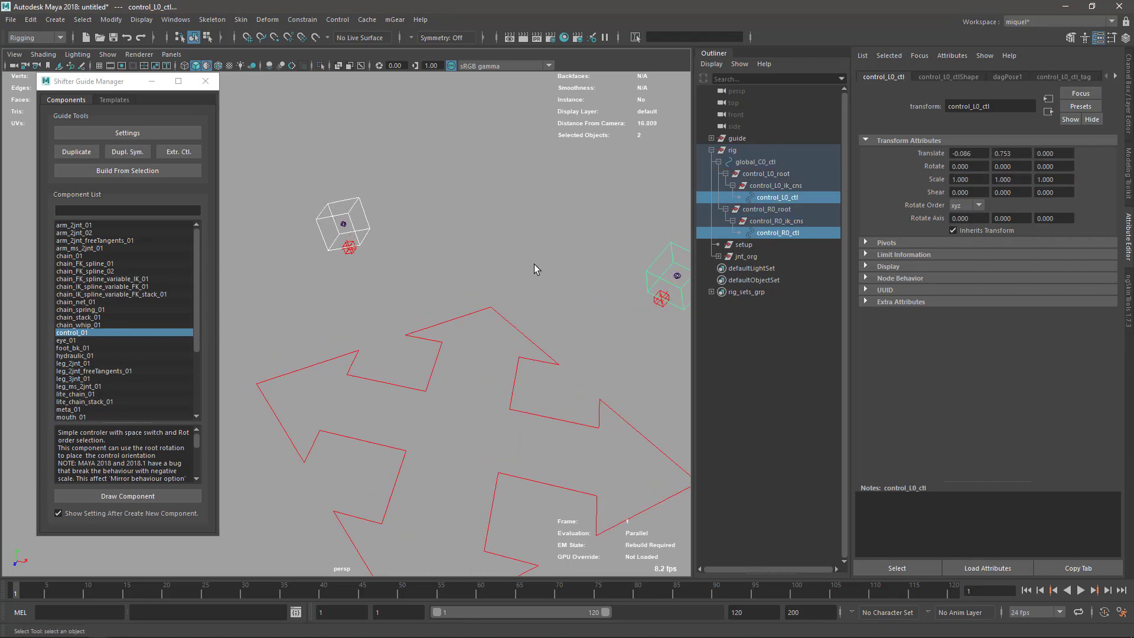
Step: Expand jnt_org and inspect the transform attributes of control_R0_0_jnt and control_L0_0_jnt
left_click(718, 258)
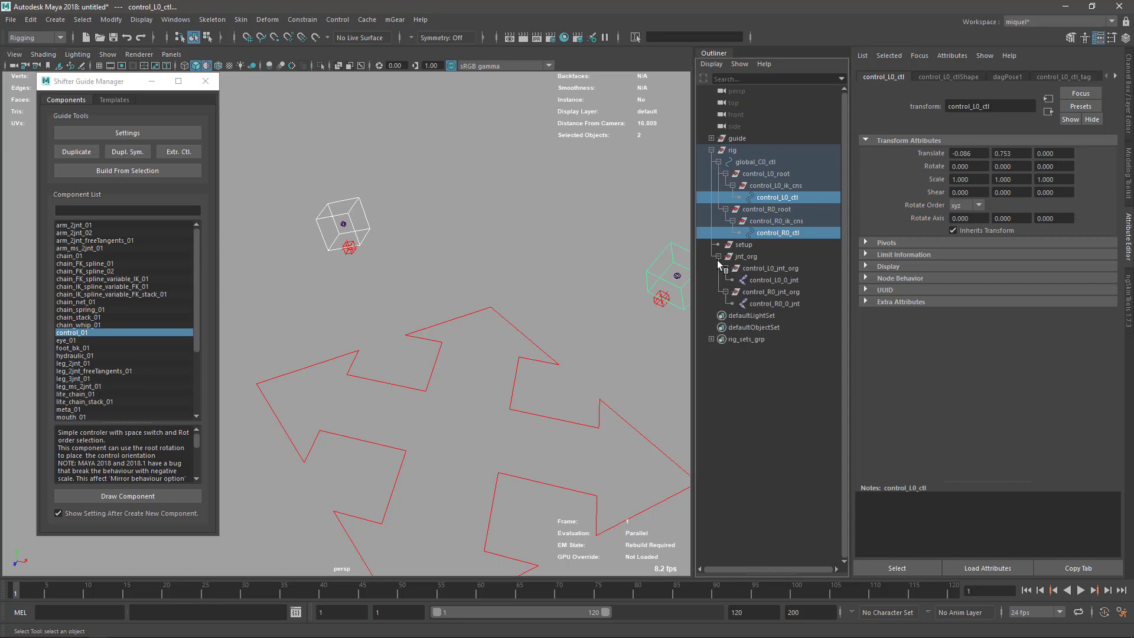
left_click(758, 304)
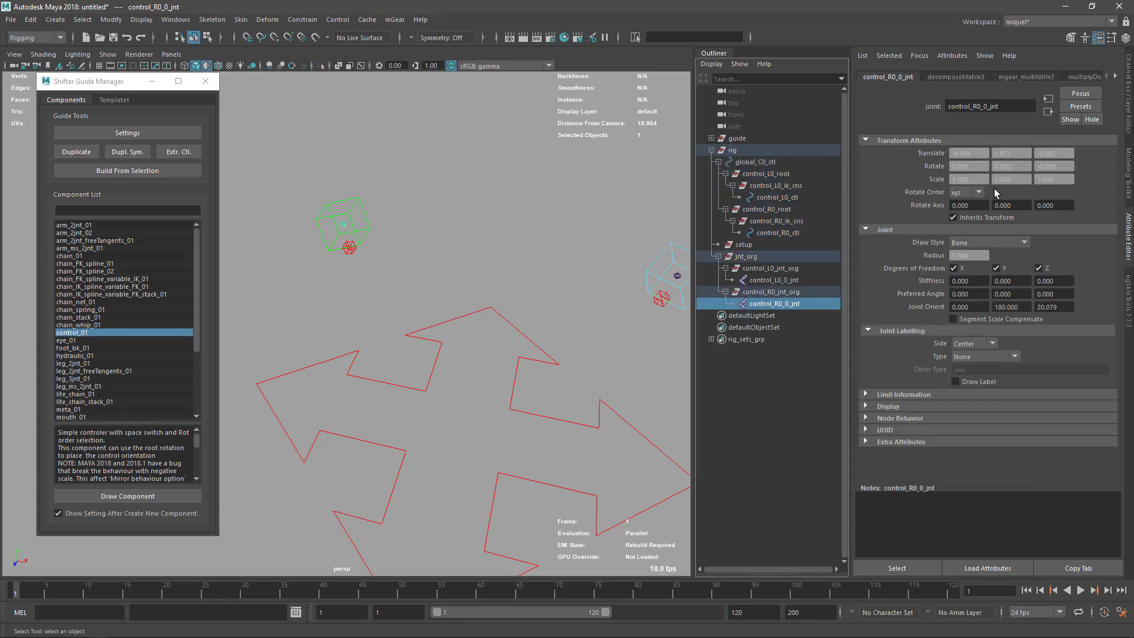
left_click(774, 281)
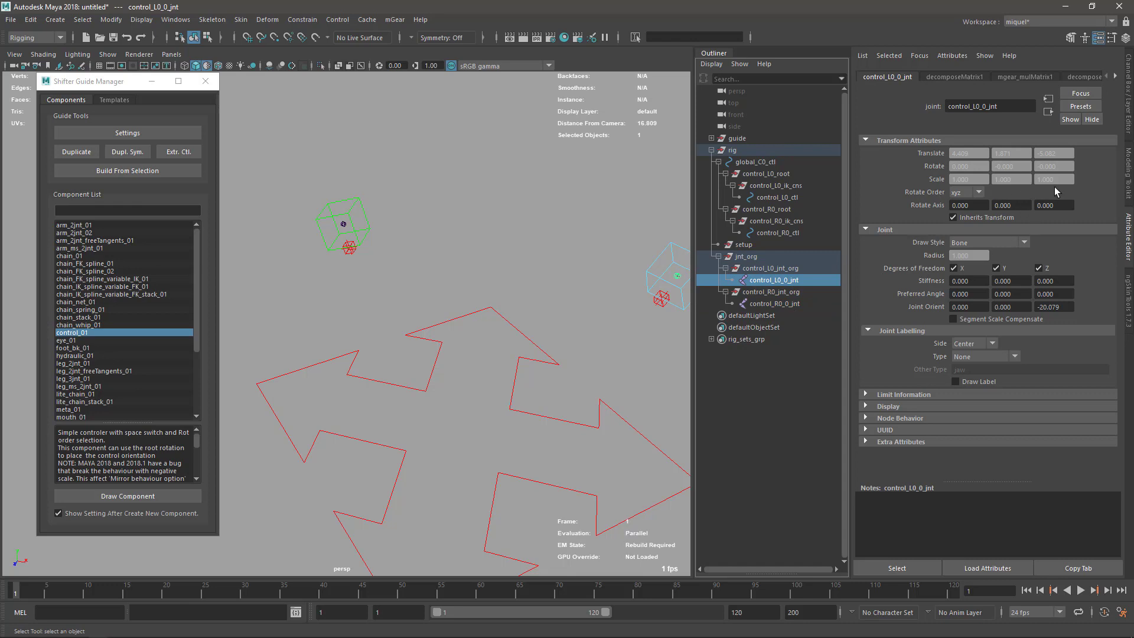
Step: Select both rig controls and move them together to about 0.002 in X, 1.071 in Y and 0.157 in Z
left_click(363, 236)
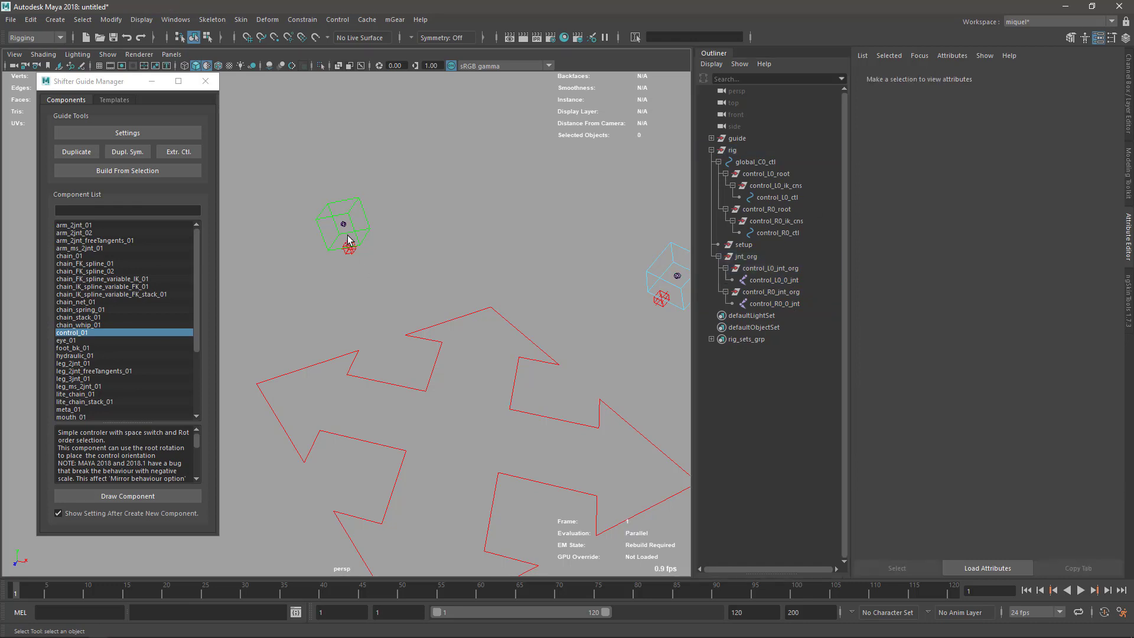
left_click(646, 290)
left_click(650, 275, "shift")
key("w")
middle_click_drag(509, 272, 479, 270, "alt")
mouse_move(648, 275)
left_mouse_down()
mouse_move(660, 313)
mouse_move(654, 290)
left_mouse_up()
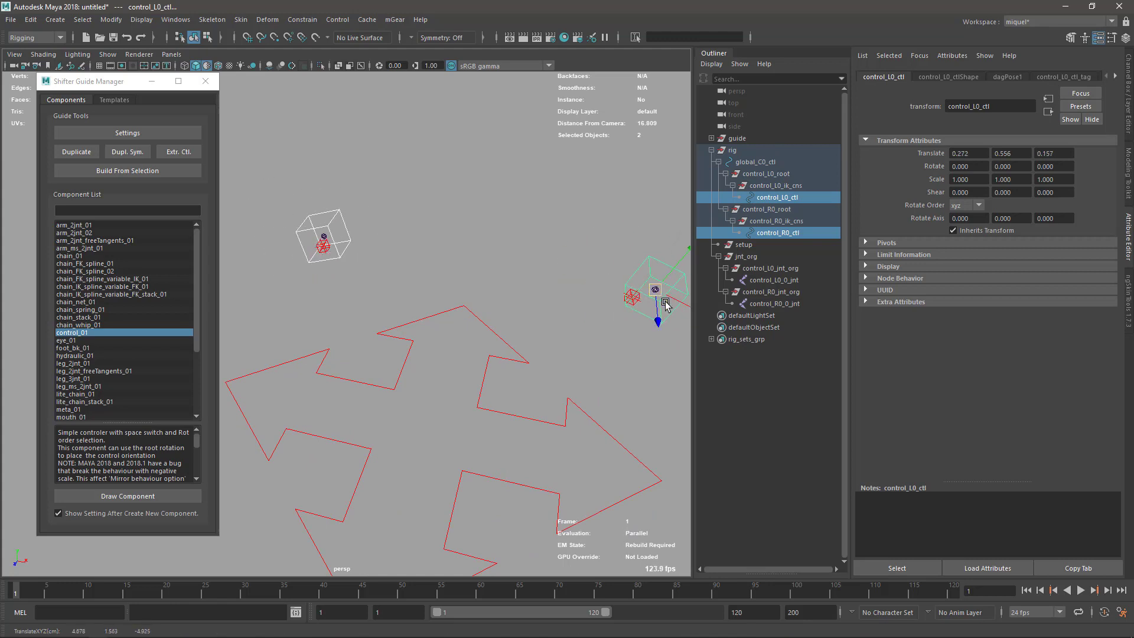
right_click_drag(661, 297, 562, 266, "alt")
left_click_drag(602, 293, 620, 271)
right_click_drag(489, 372, 511, 374, "alt")
left_click_drag(511, 374, 517, 388, "alt")
middle_click_drag(517, 389, 504, 388, "alt")
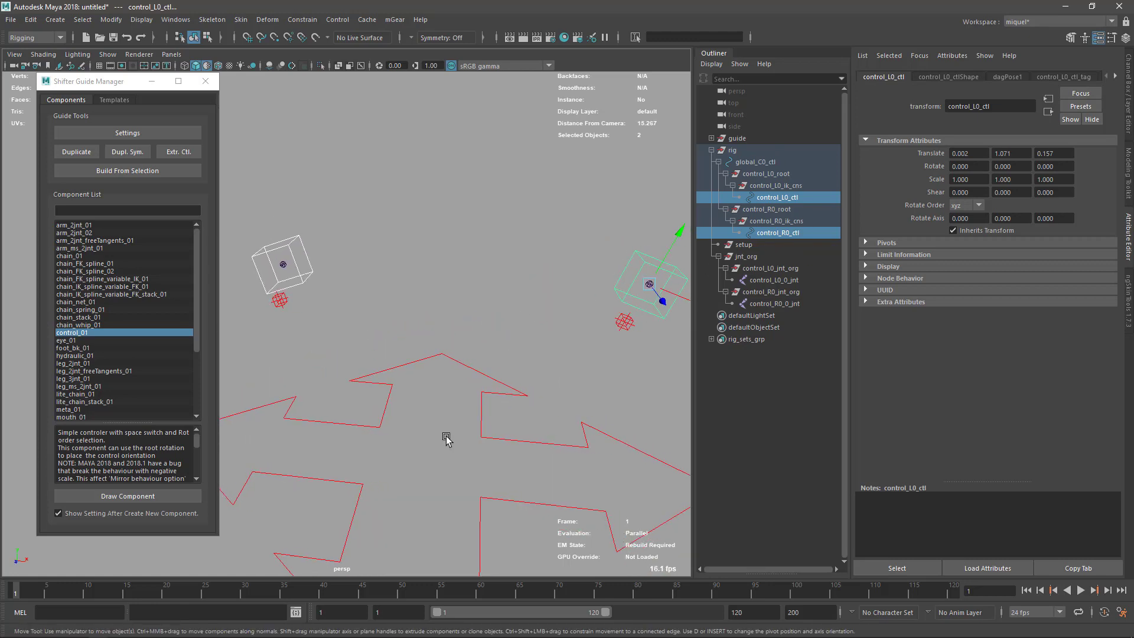
left_click_drag(420, 347, 435, 281, "alt")
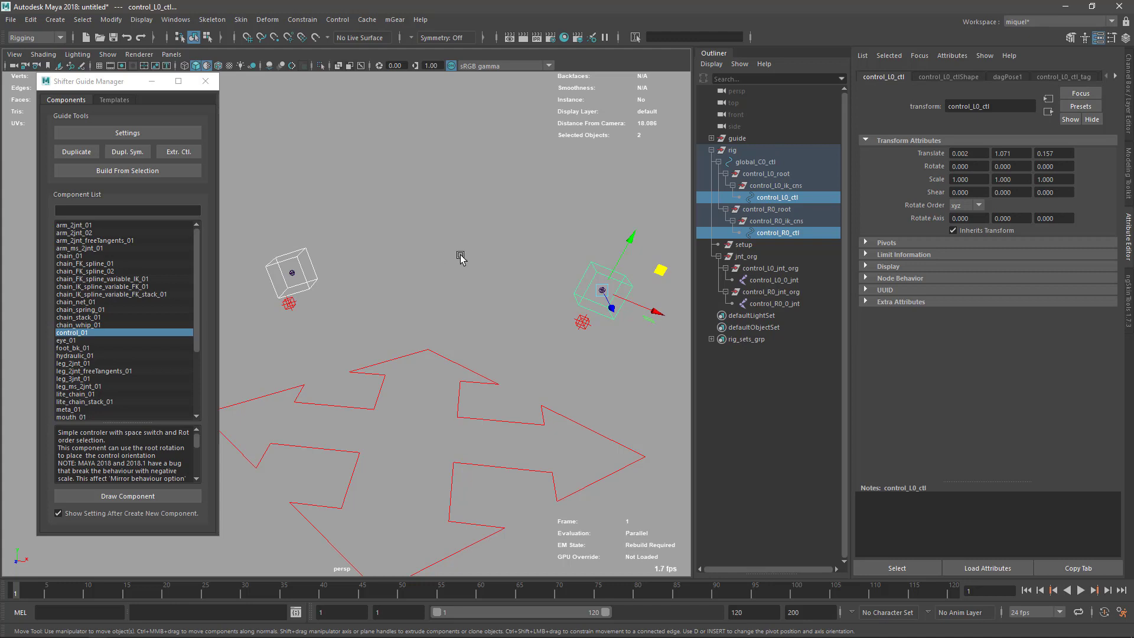
mouse_move(461, 254)
left_mouse_down("alt")
mouse_move(417, 268)
mouse_move(444, 265)
left_mouse_up("alt")
right_click_drag(425, 243, 421, 296, "alt")
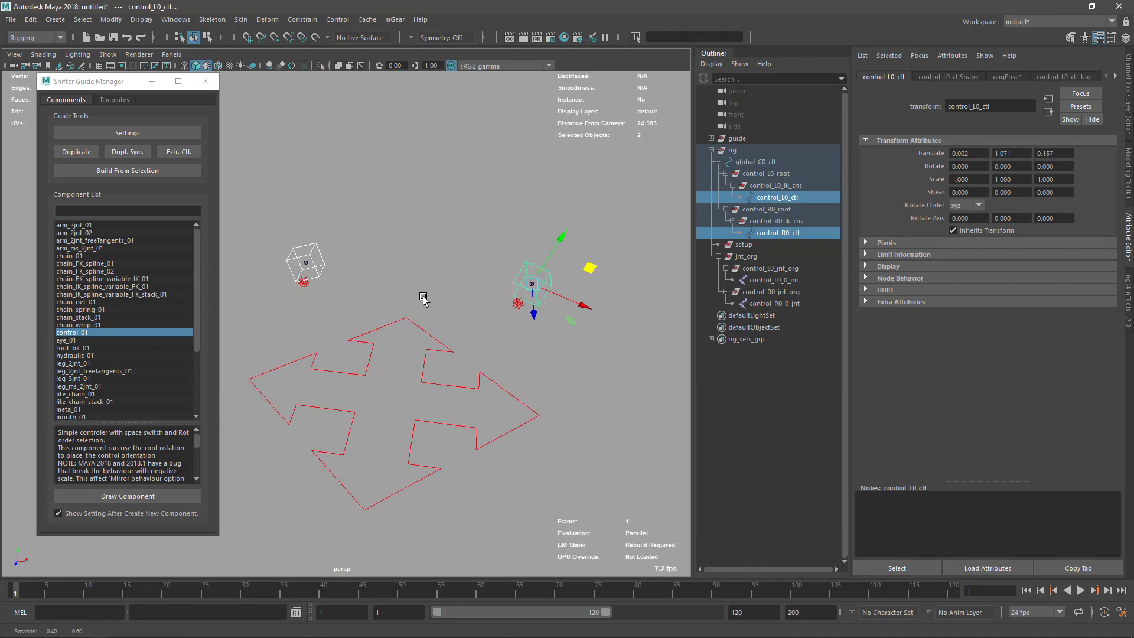
left_click_drag(387, 290, 455, 397, "alt")
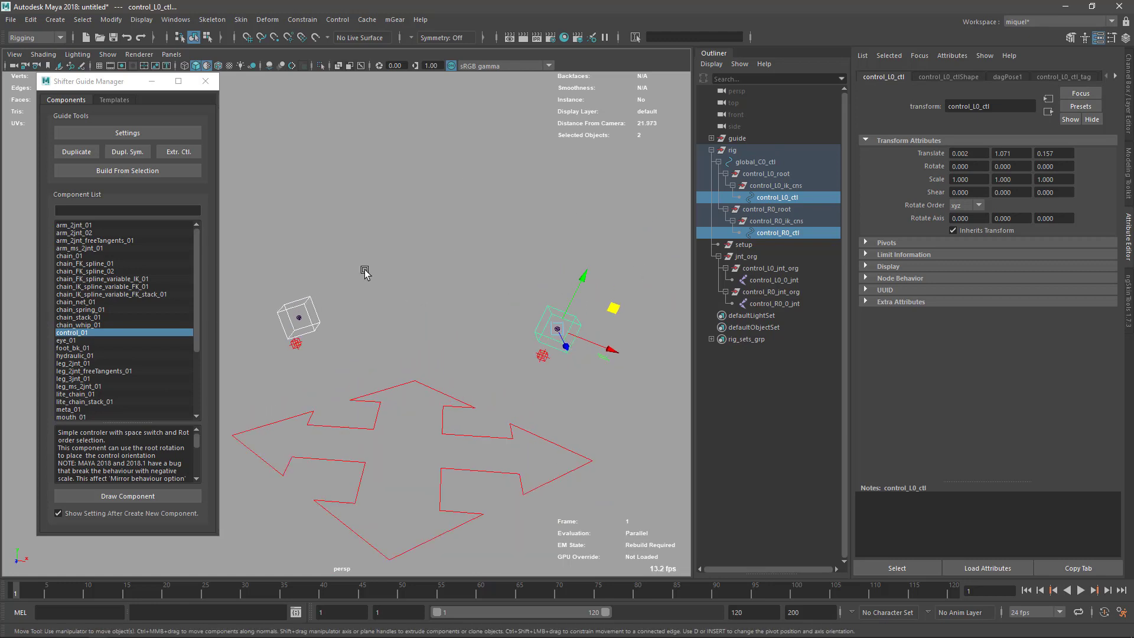
middle_click_drag(456, 378, 506, 352, "alt")
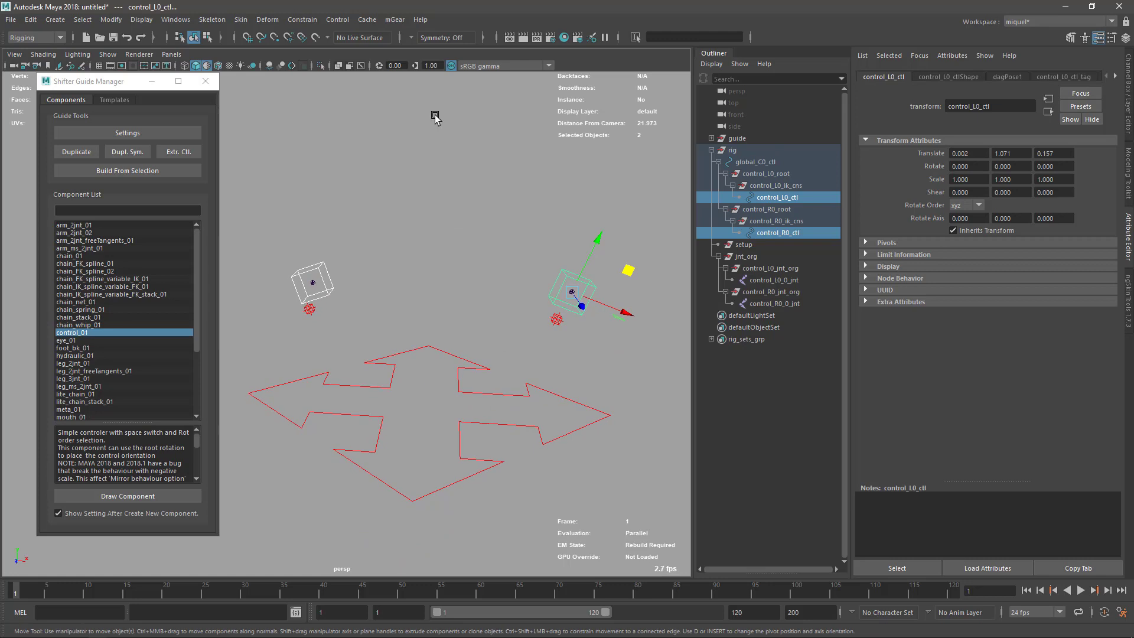
Step: Select the left control's guide root, open its component settings window and place it clear of the right control
left_click(577, 315)
left_click(577, 313)
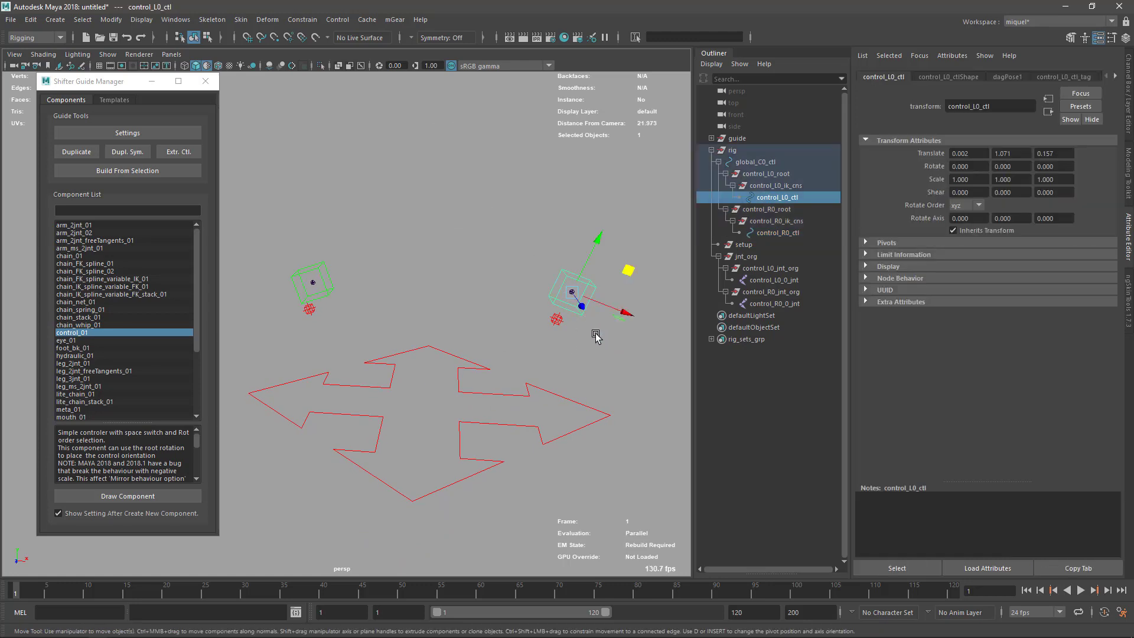
left_click(555, 319)
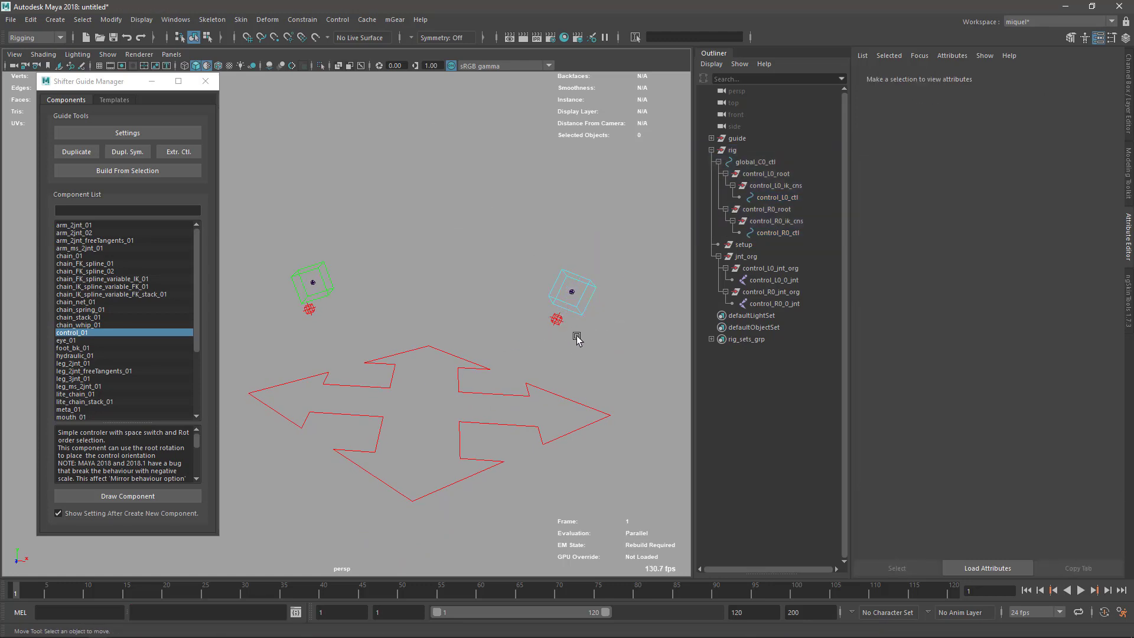
left_click_drag(576, 335, 549, 313)
key("g")
left_click_drag(636, 125, 431, 96)
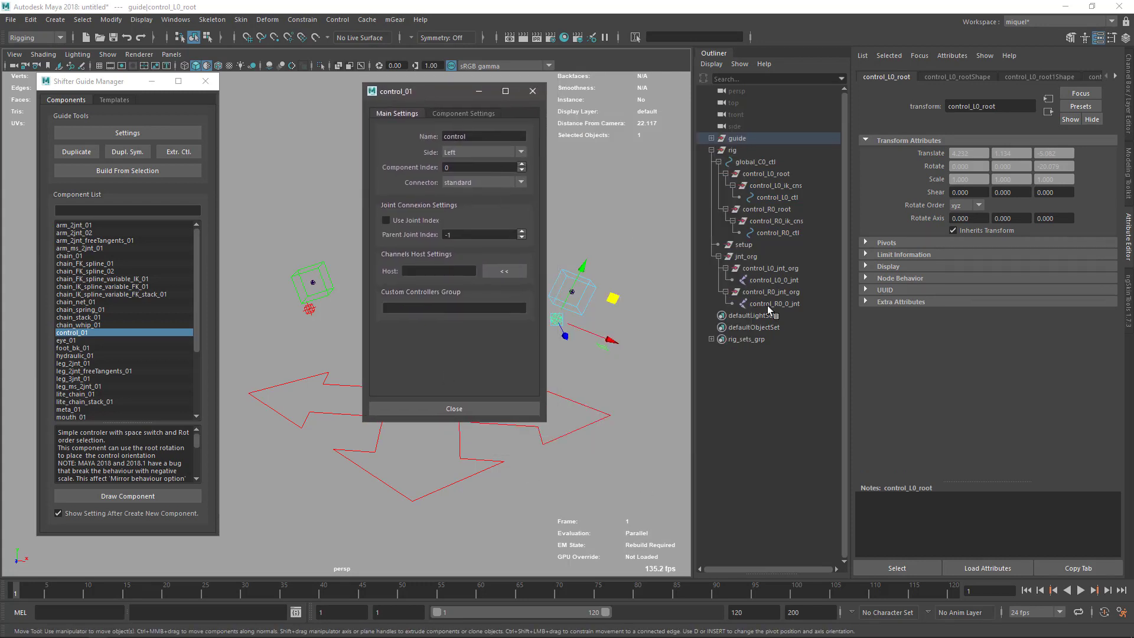
left_click_drag(412, 95, 447, 96)
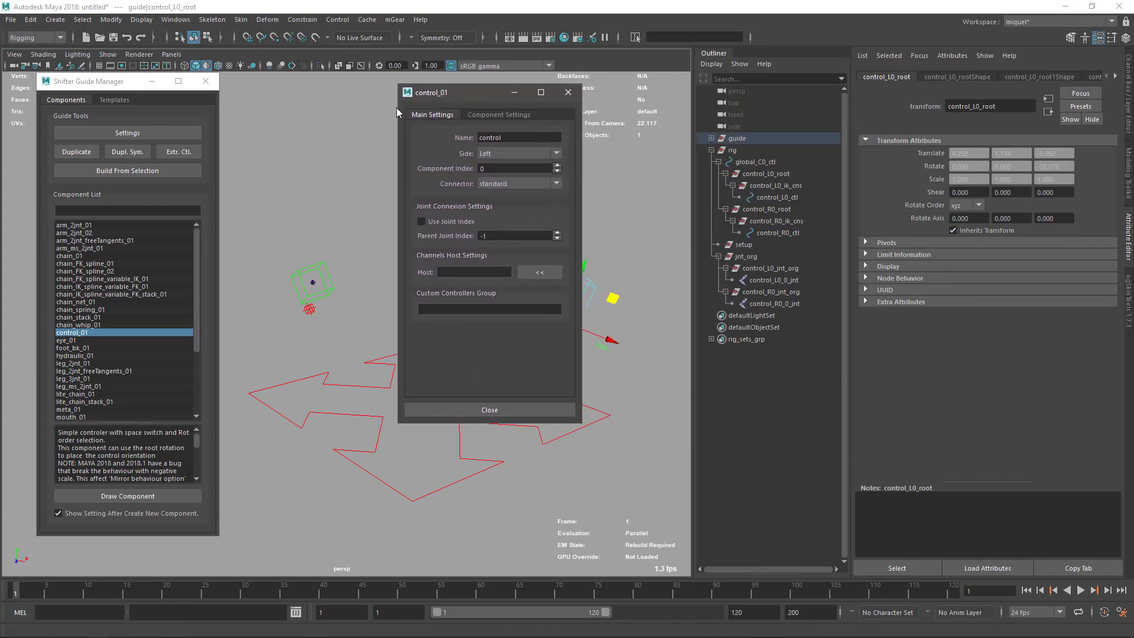
left_click(470, 116)
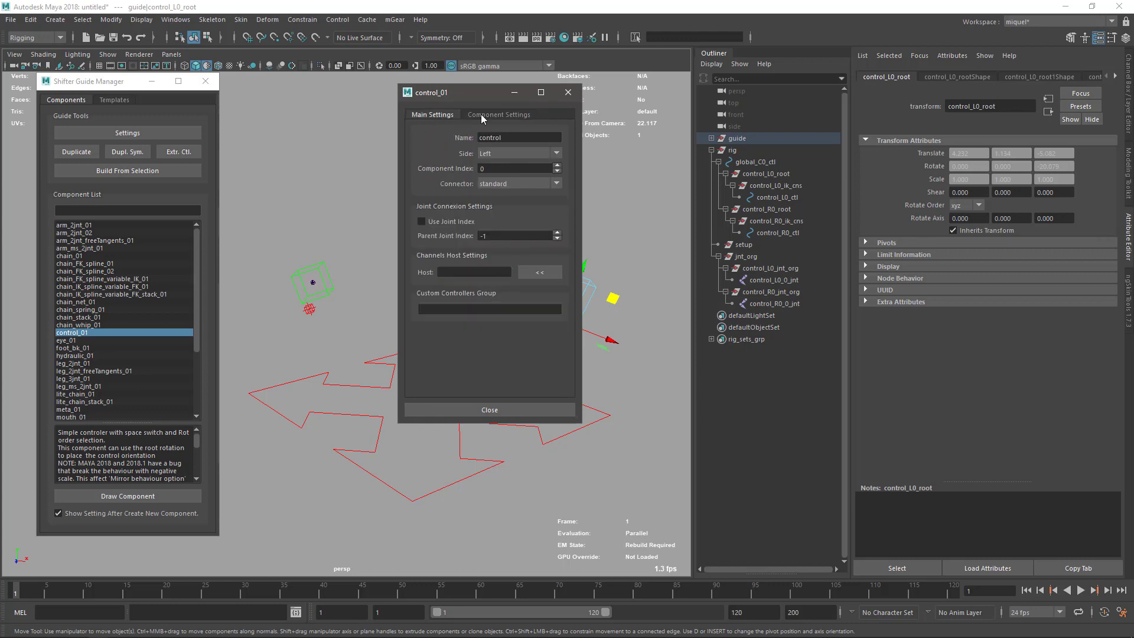
left_click(442, 117)
left_click_drag(471, 95, 518, 109)
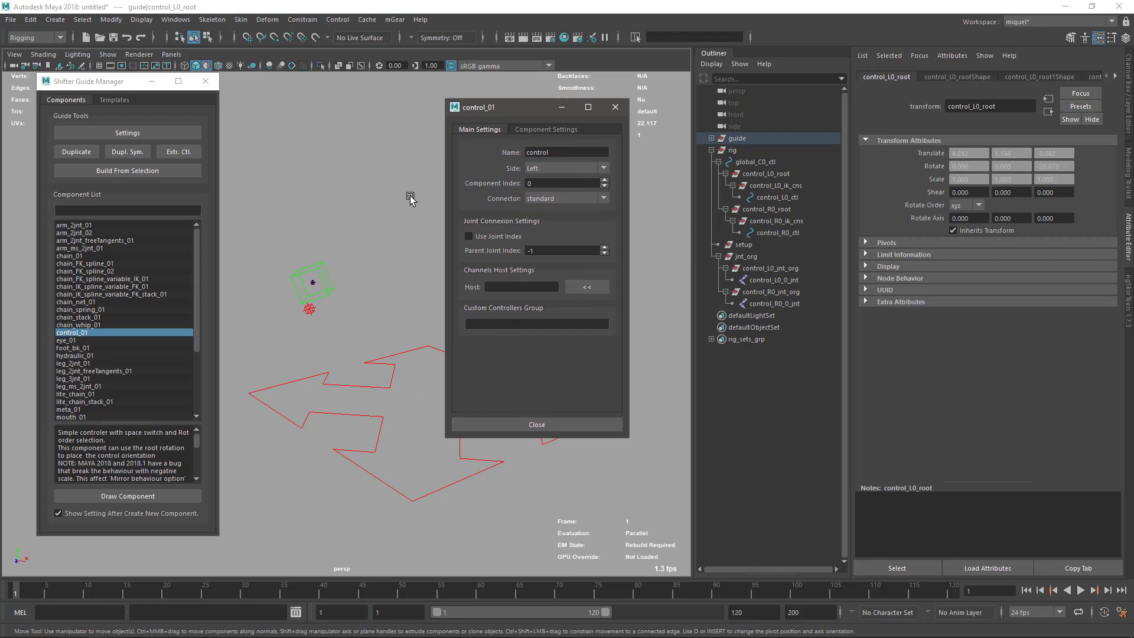
left_click_drag(507, 116, 523, 115)
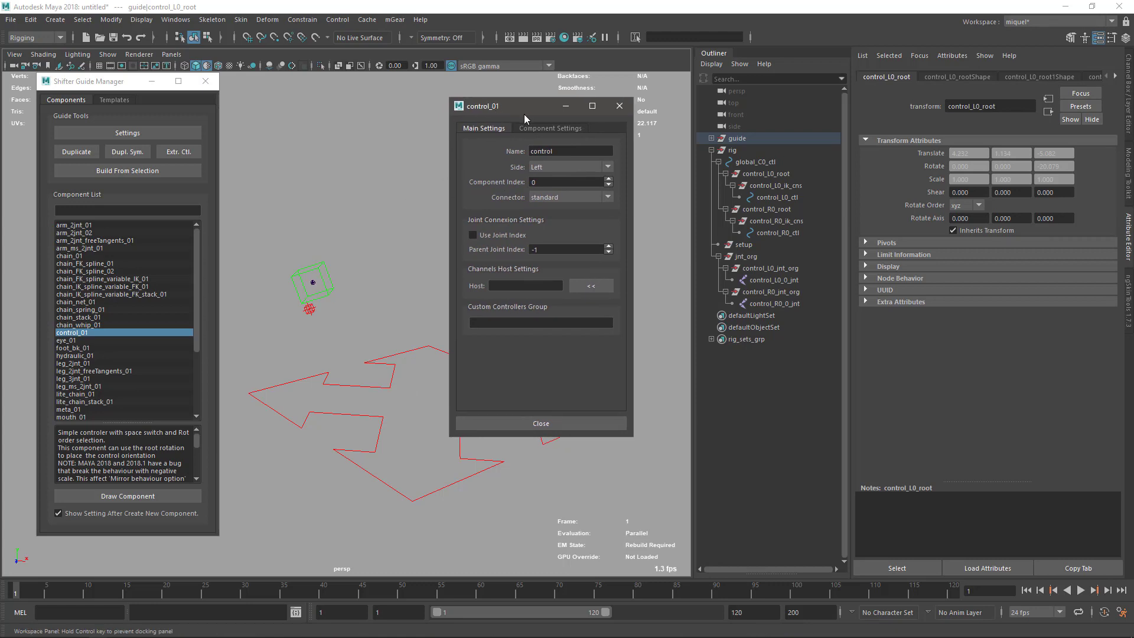
Step: Open the settings of the right control's guide root and review its main and component settings
left_click(309, 313)
left_click(309, 317)
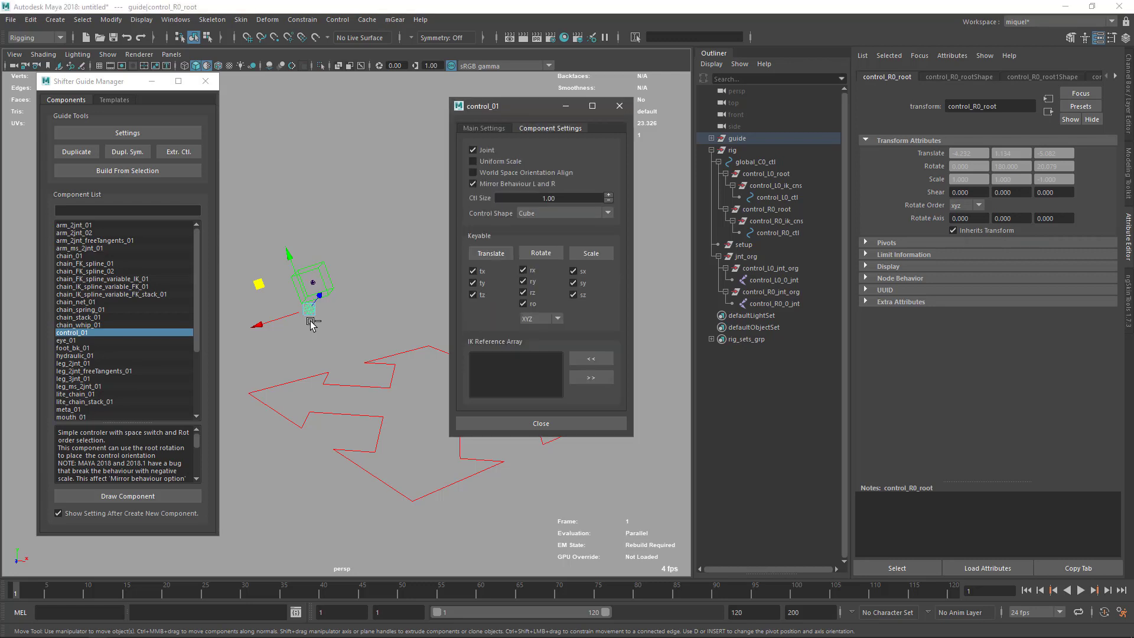
left_click(472, 131)
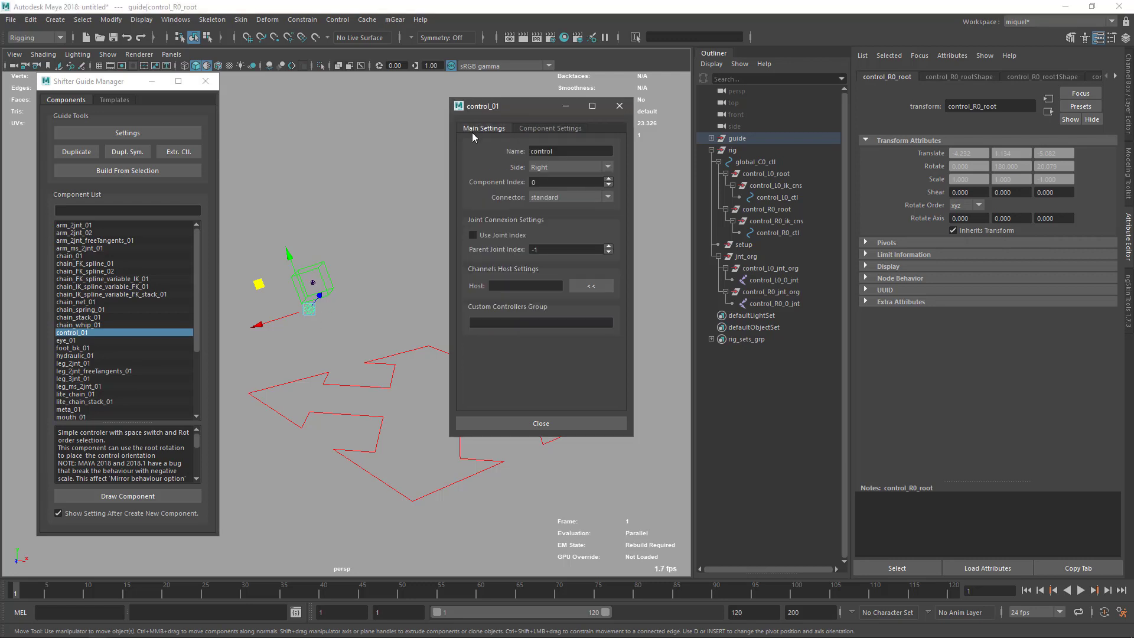
left_click(549, 128)
left_click_drag(516, 105, 422, 122)
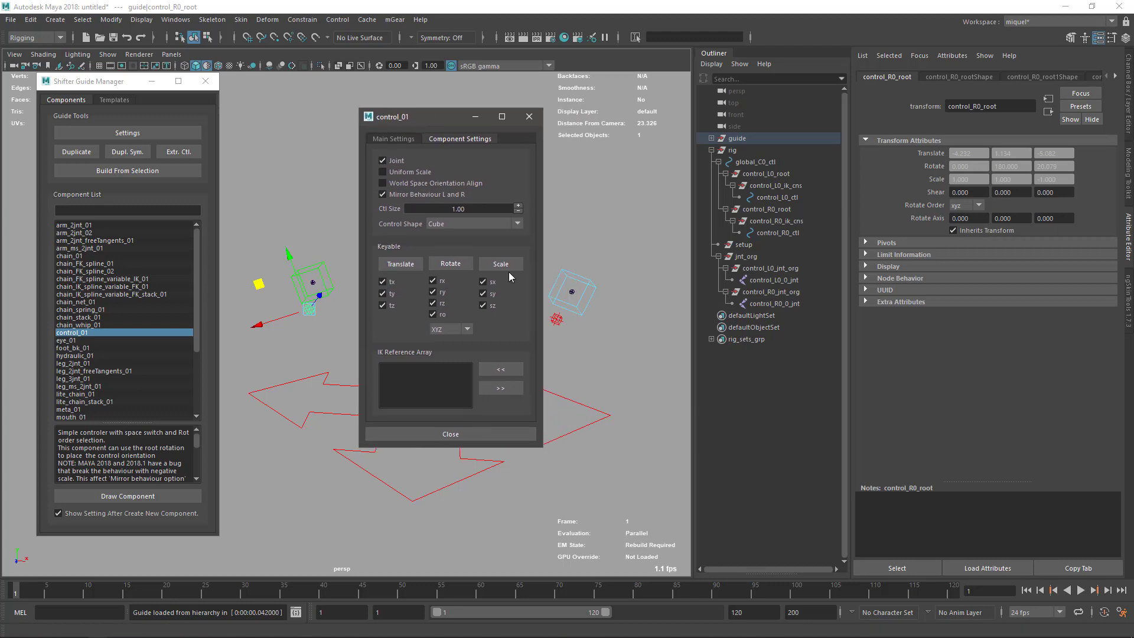
left_click(414, 139)
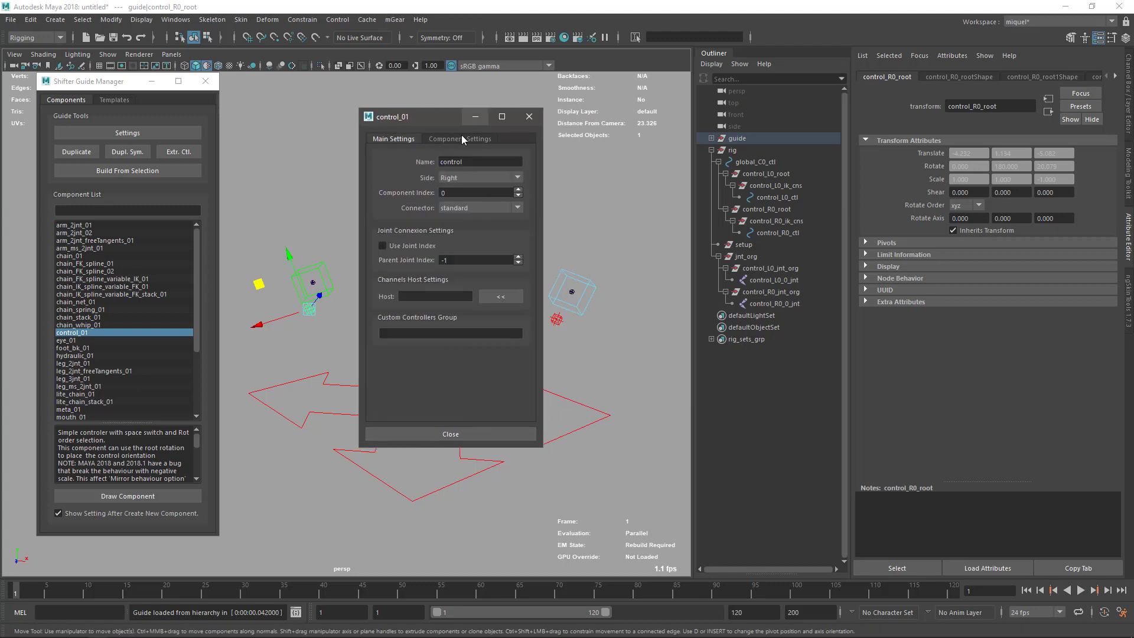
left_click(461, 139)
left_click(402, 140)
left_click(446, 140)
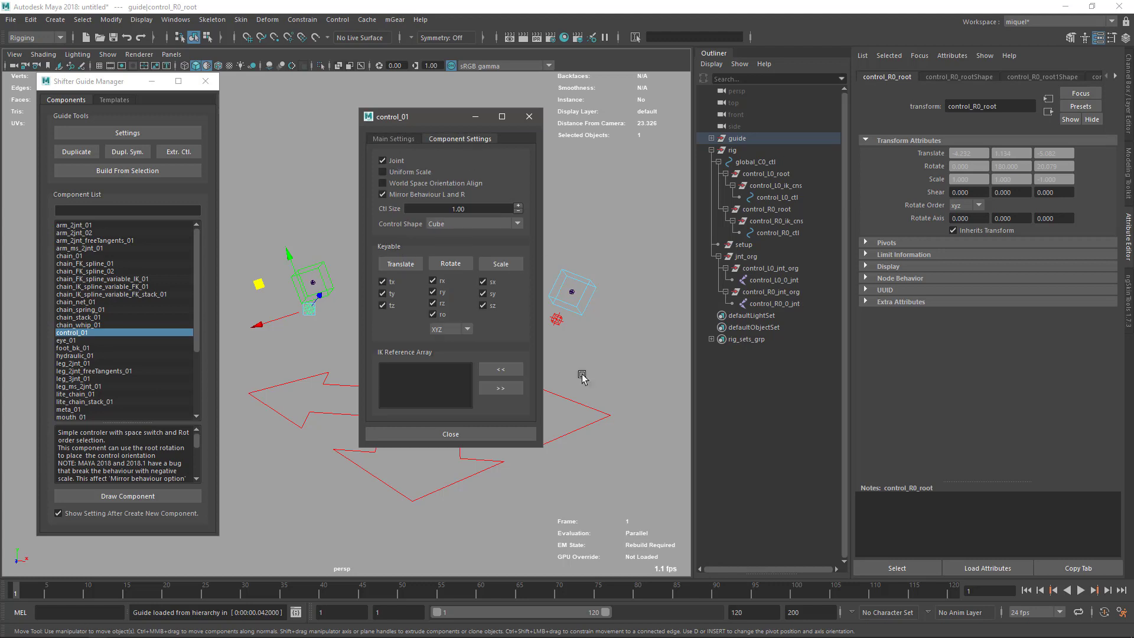
Step: With nothing selected, turn off the keyable rx, ry, rz and ro channels in the right guide's settings, and reselect the right guide root
left_click(583, 370)
left_click(450, 263)
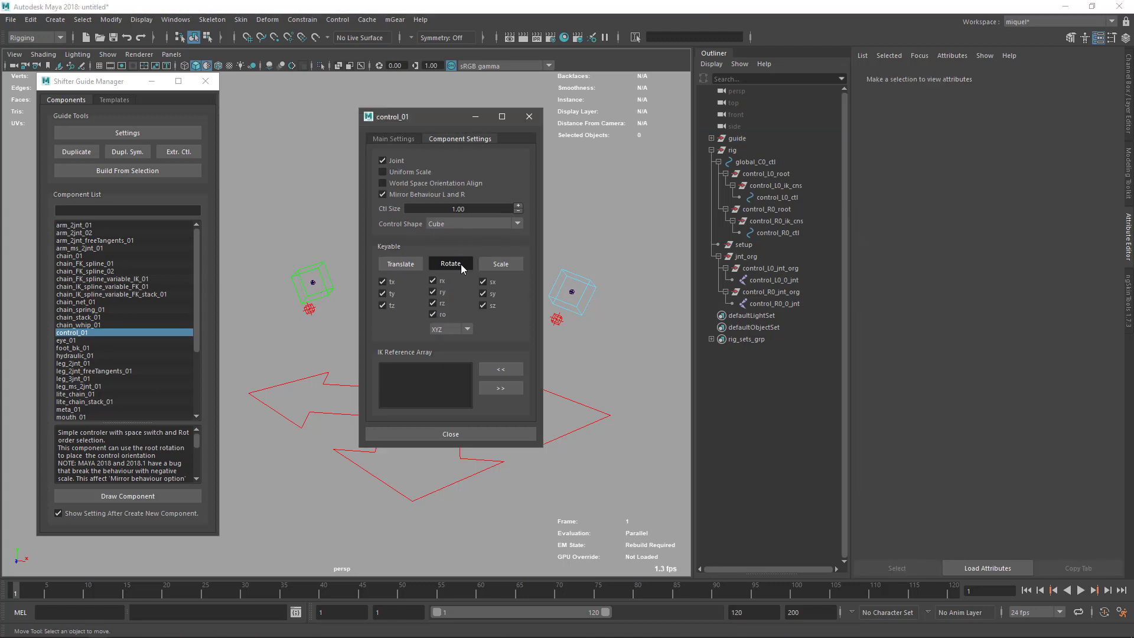
left_click(309, 307)
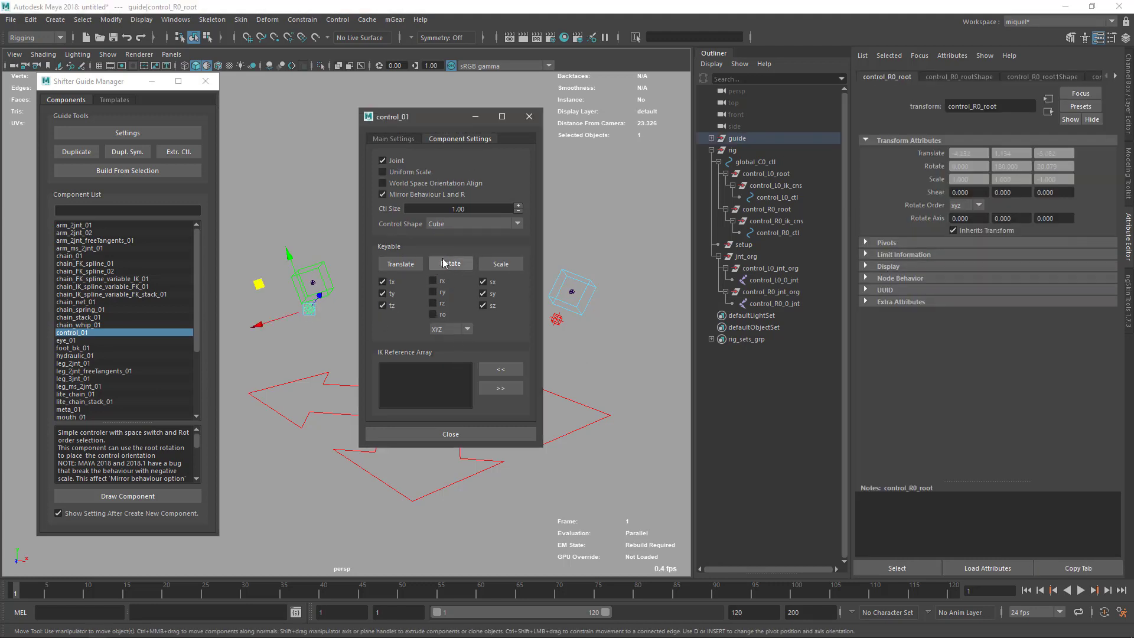
Step: Select the left guide root with the settings window still open, and reposition the window away from the rig
left_click(557, 323)
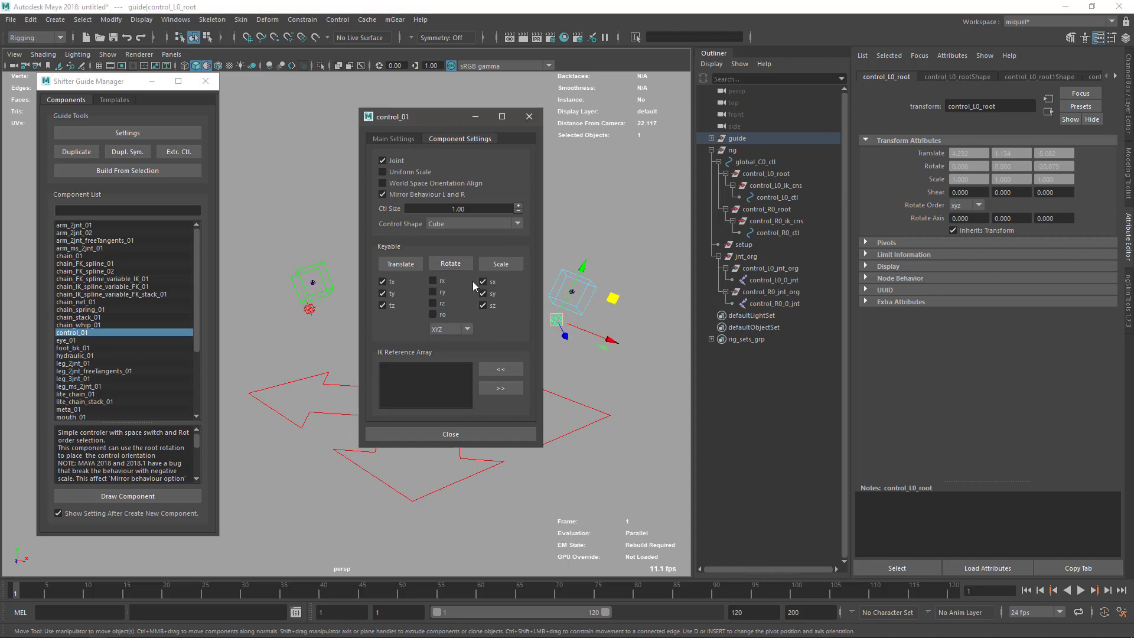
left_click_drag(414, 112, 367, 89)
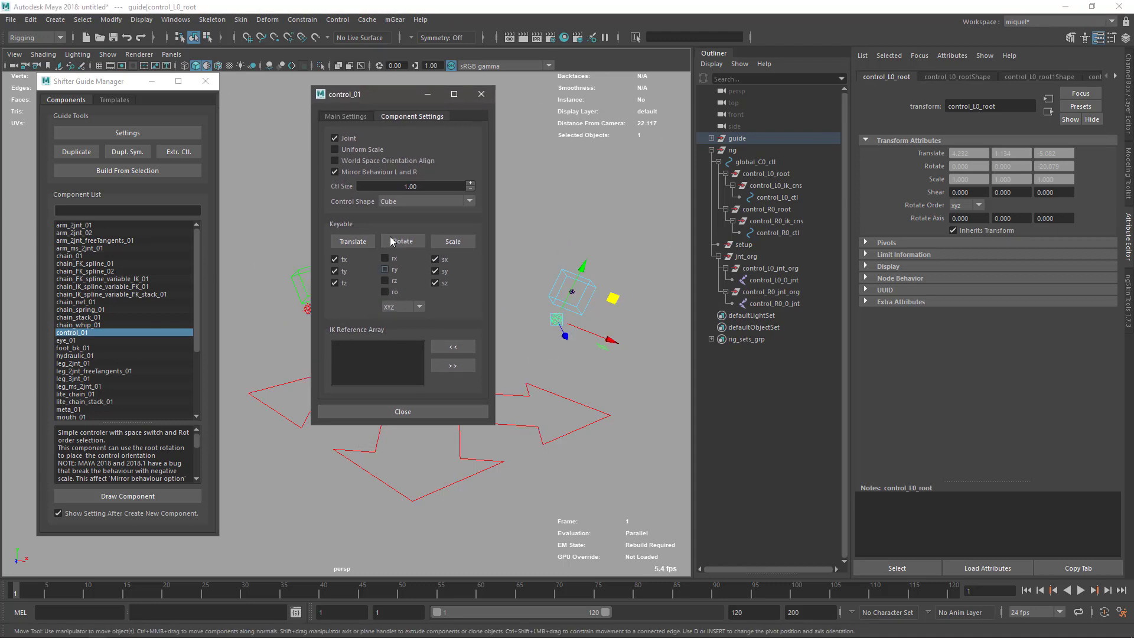
left_click_drag(349, 104, 376, 131)
left_click_drag(497, 130, 697, 108)
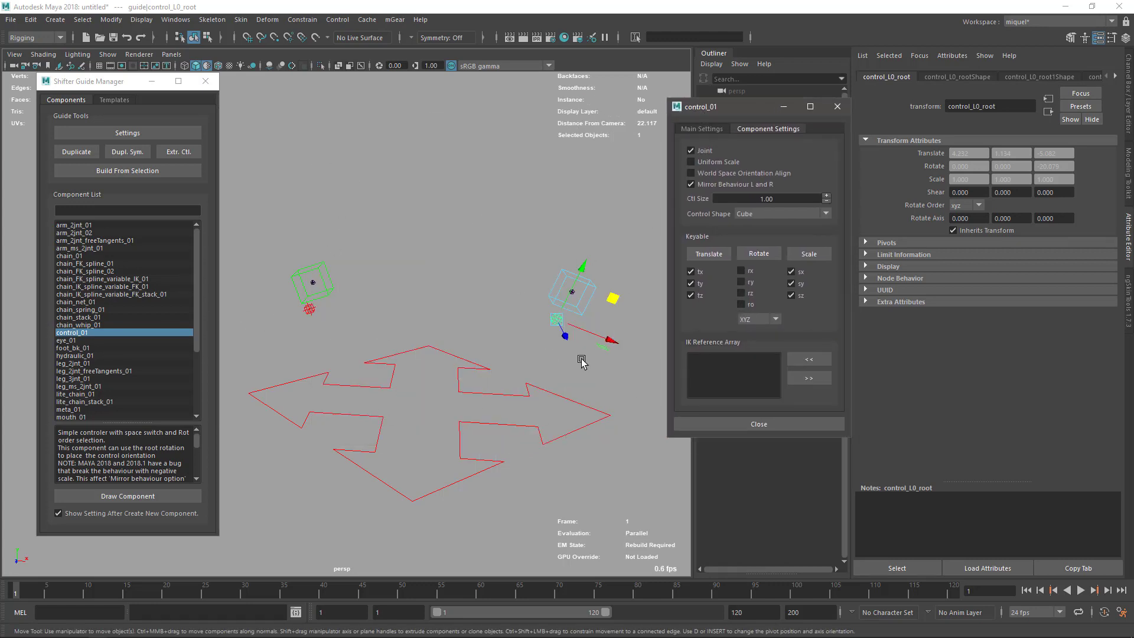
left_click_drag(743, 112, 663, 118)
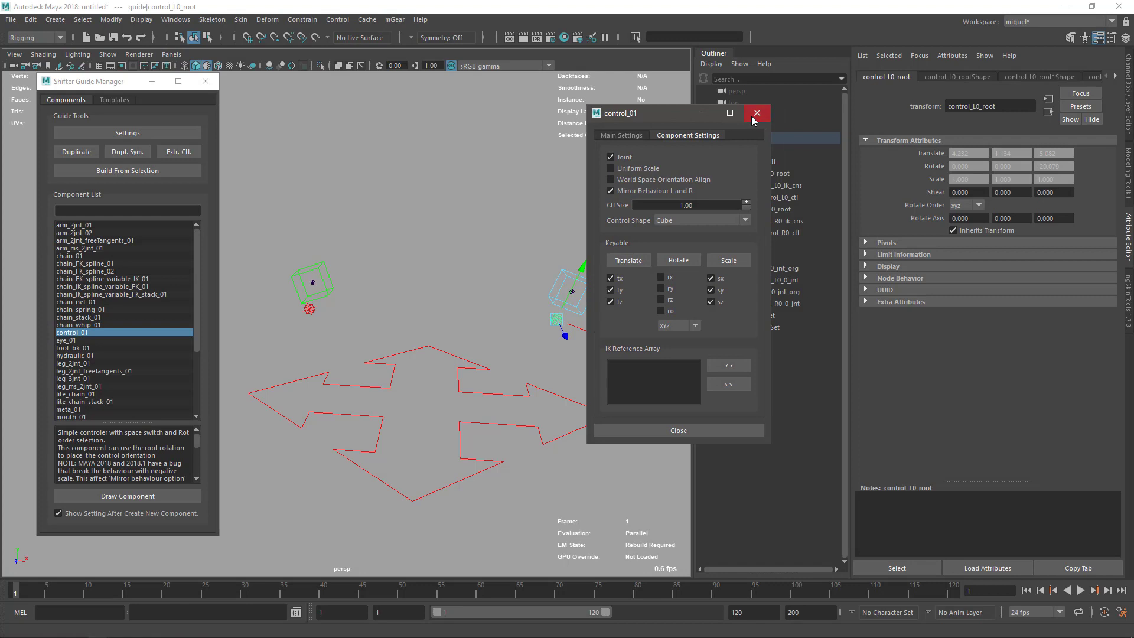
Step: Close the left control's settings window and create the mGear hotkeys from the mGear utilities
left_click(756, 114)
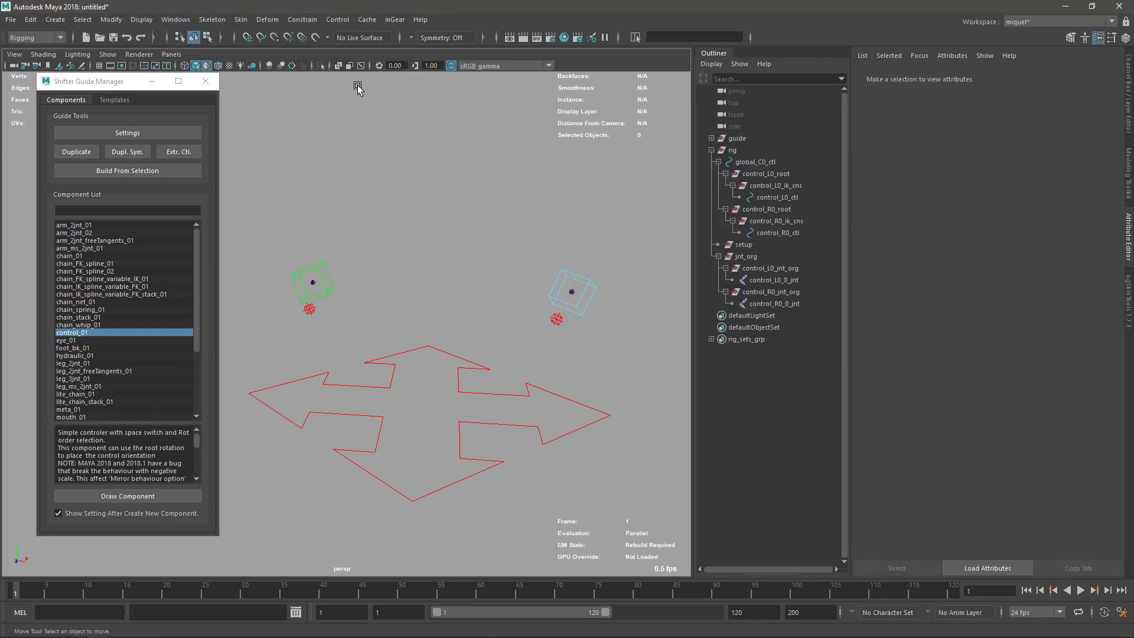
left_click(399, 20)
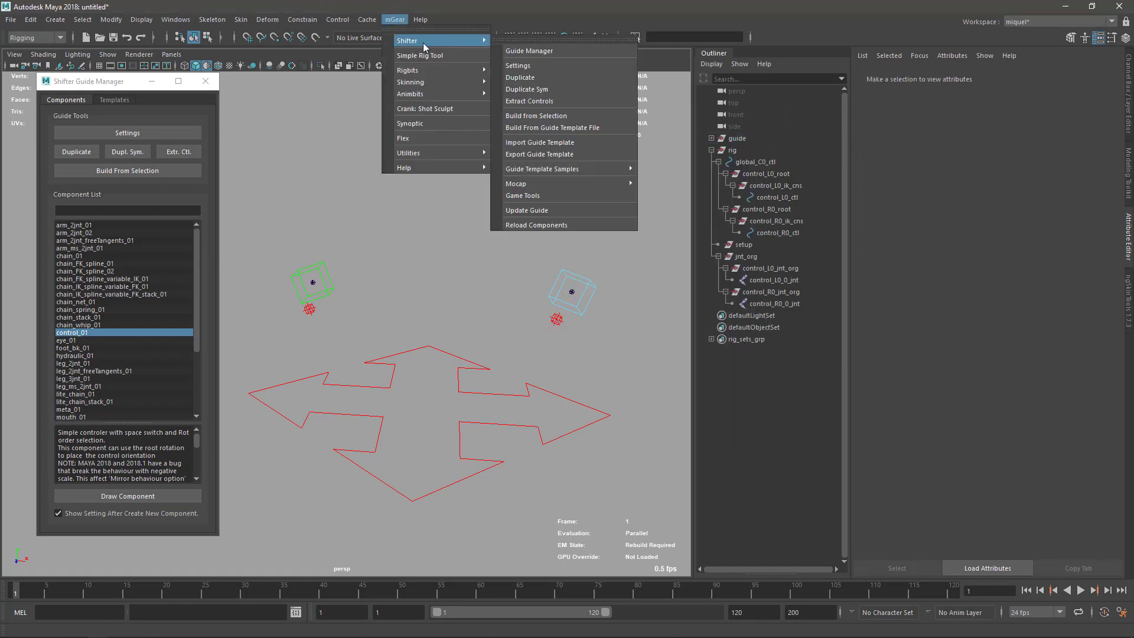
mouse_move(394, 19)
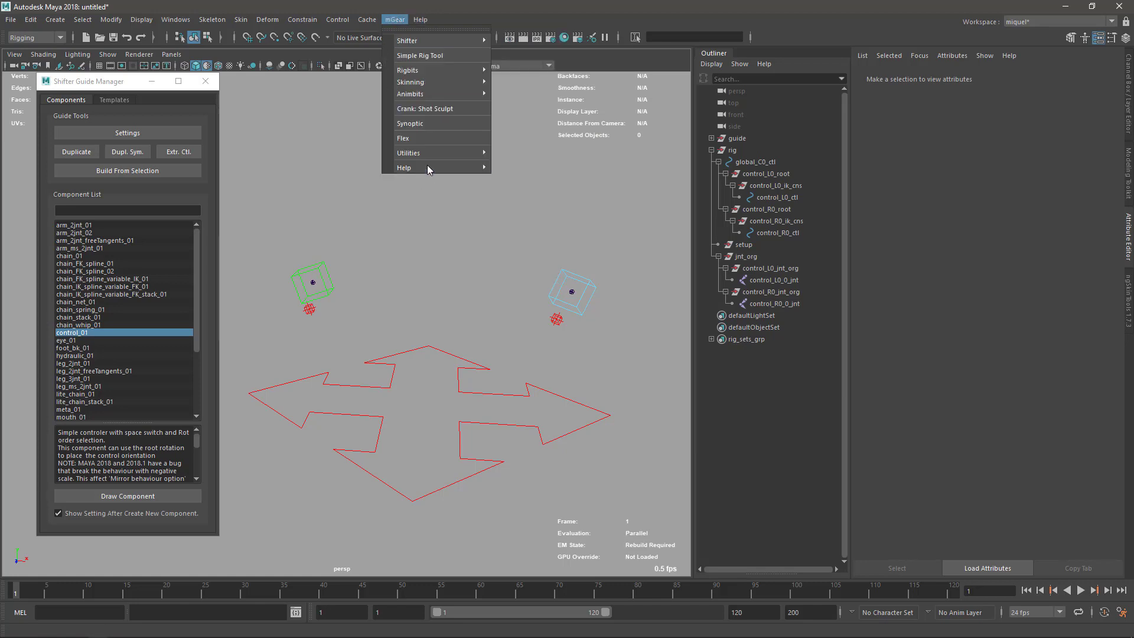
mouse_move(431, 154)
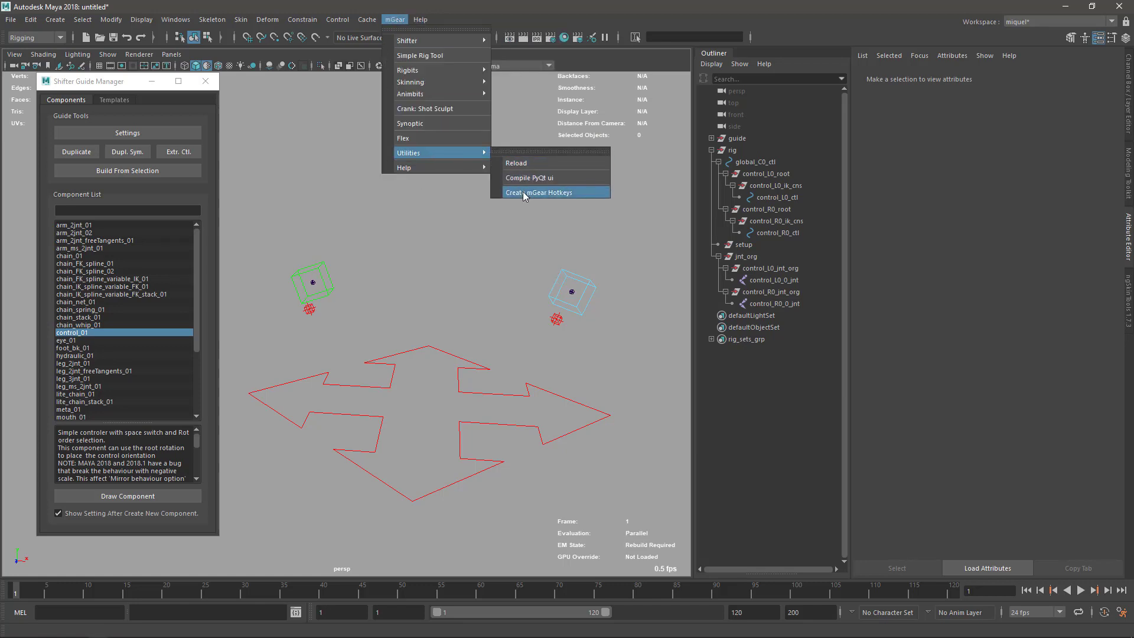
left_click(522, 192)
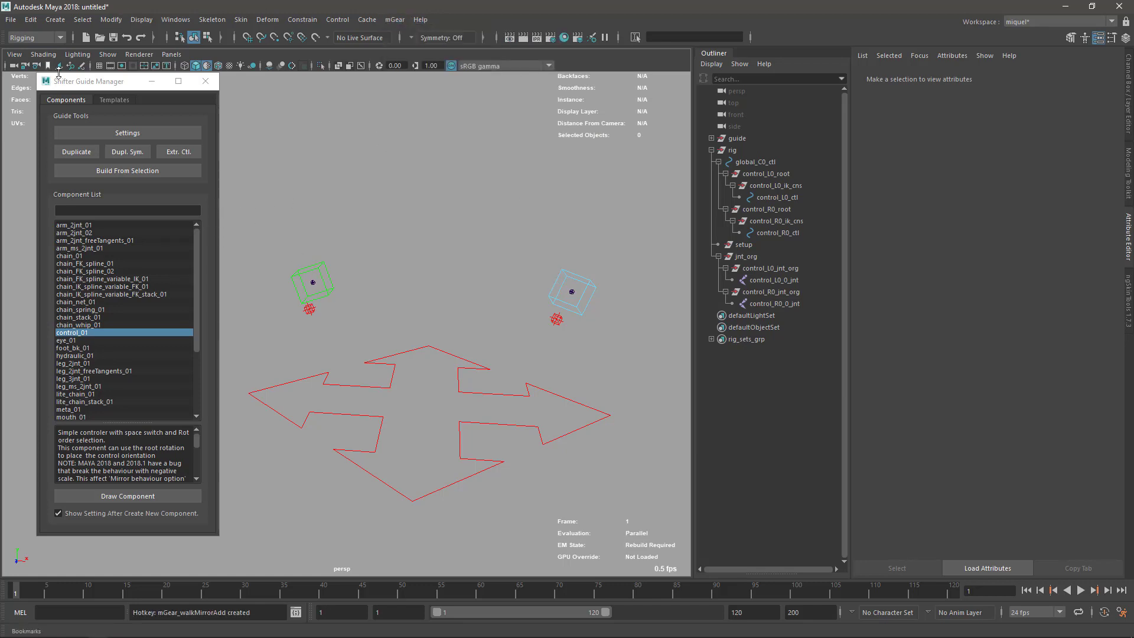
Step: Open the Hotkey Editor, review the mGear commands and their hotkeys under Custom Scripts, and close the editor
left_click(175, 20)
mouse_move(215, 133)
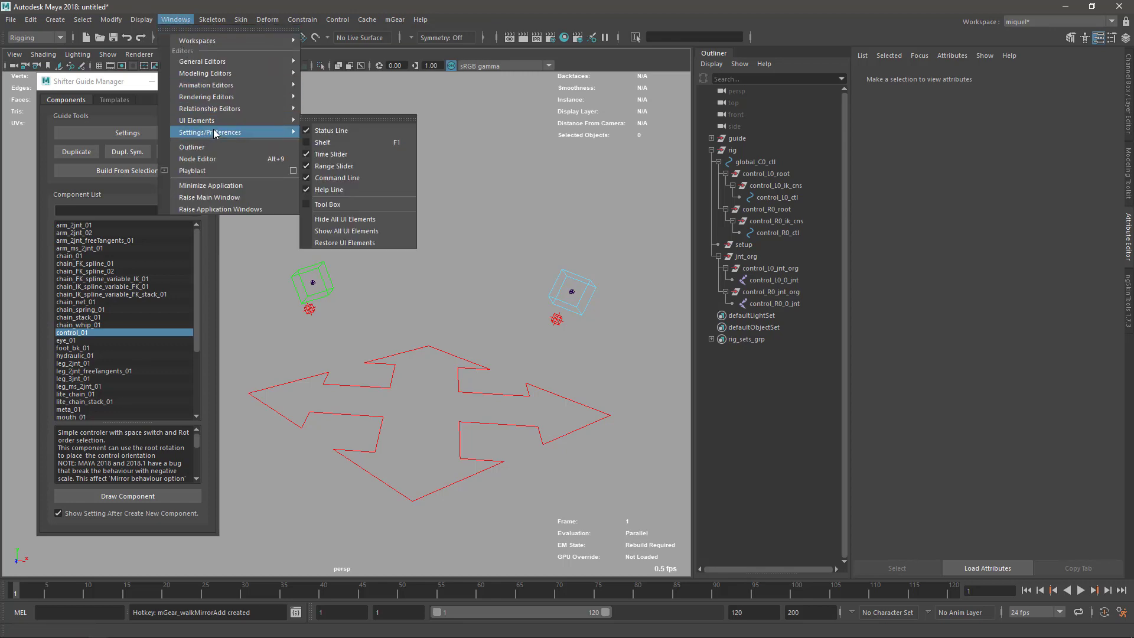
left_click(334, 155)
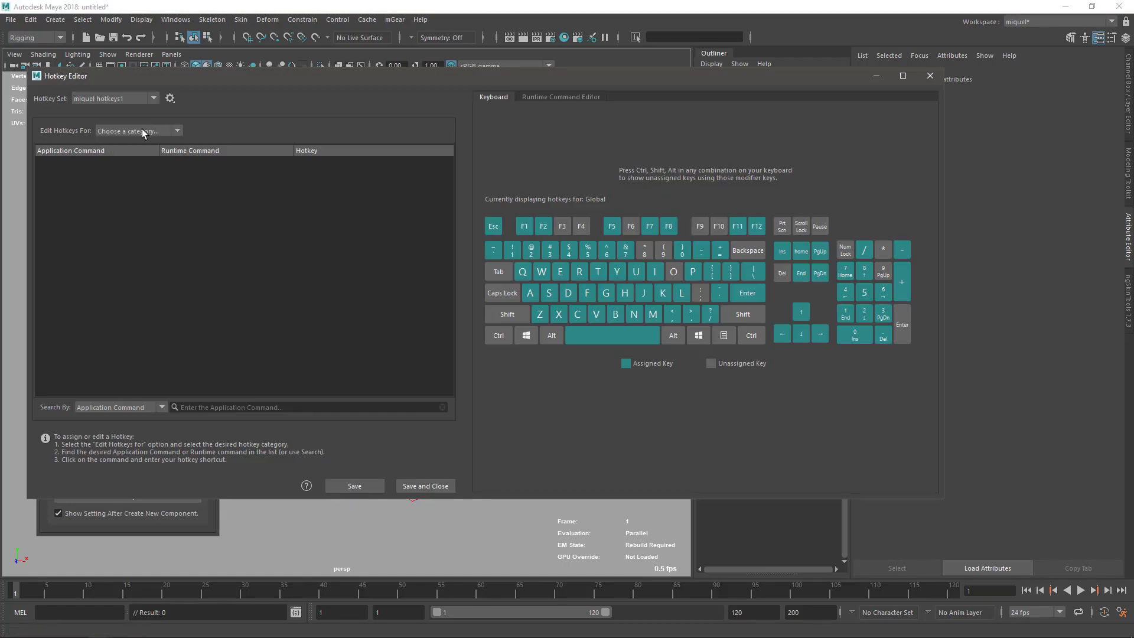
left_click(143, 133)
left_click(116, 179)
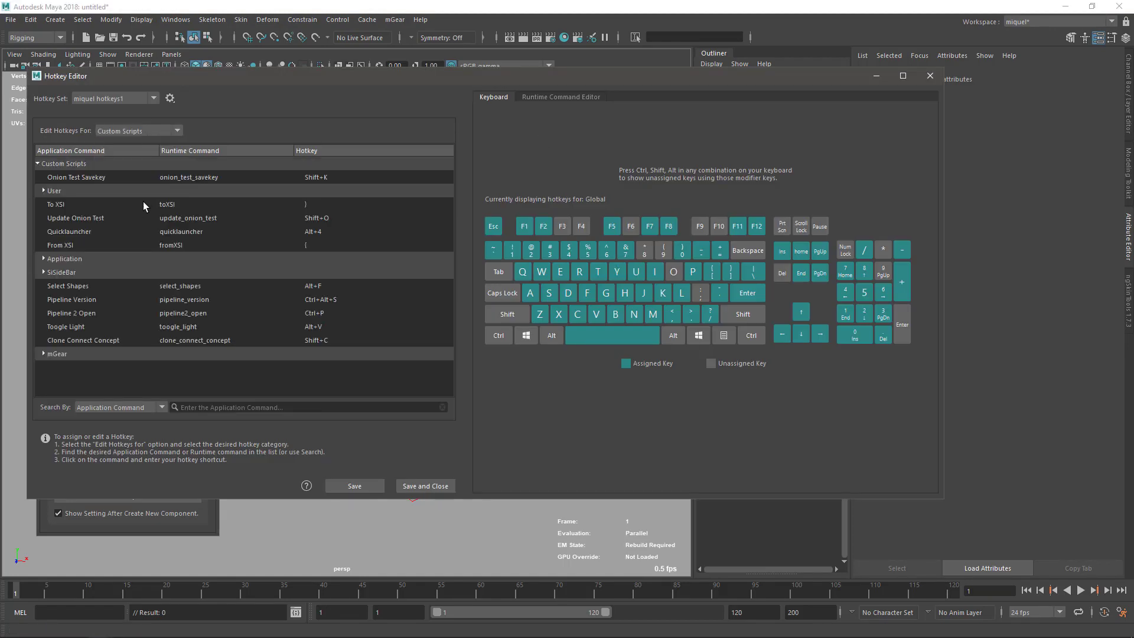
left_click(38, 355)
scroll(253, 336, "down", 1)
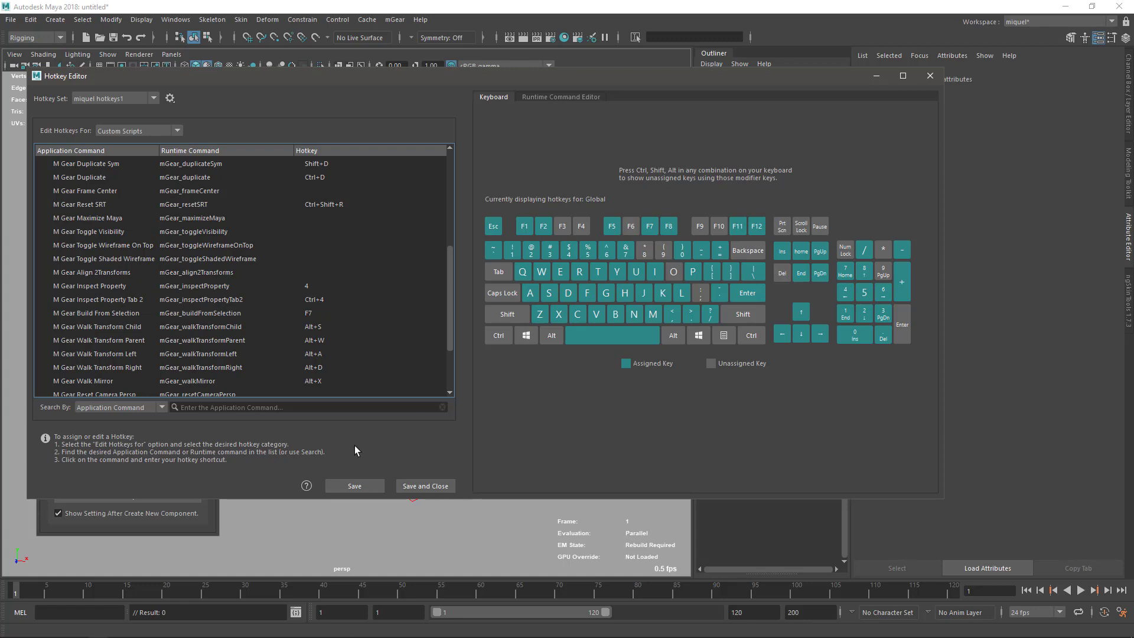
left_click(929, 75)
Step: Select the guide in the Outliner, inspect its guide root settings, and close the settings window
left_click(730, 150)
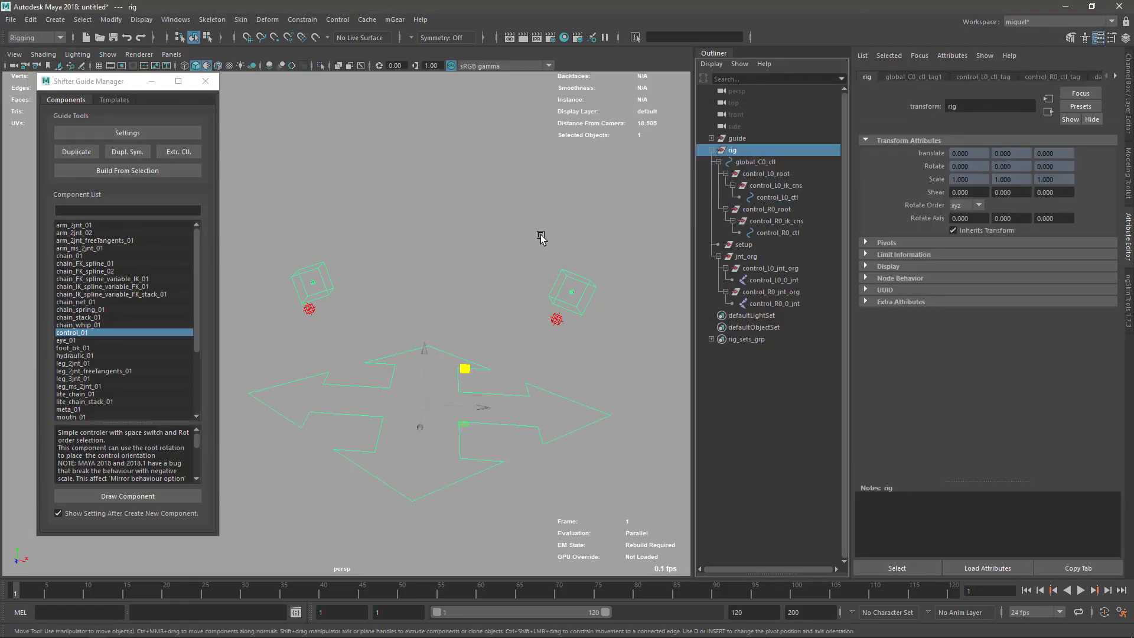
left_click(741, 139)
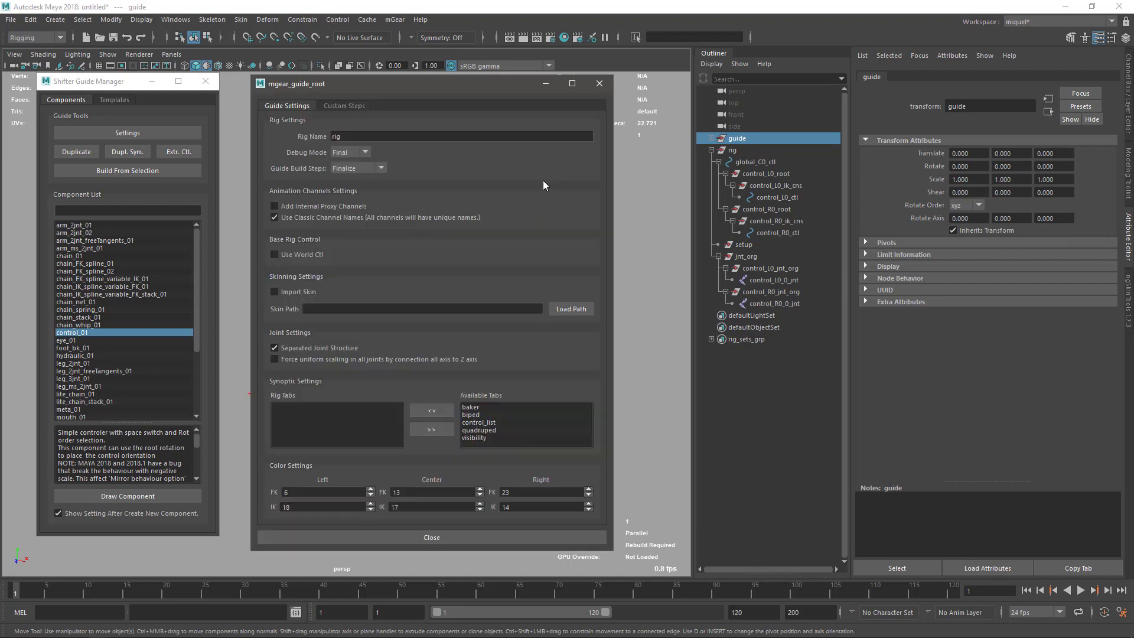
left_click(599, 83)
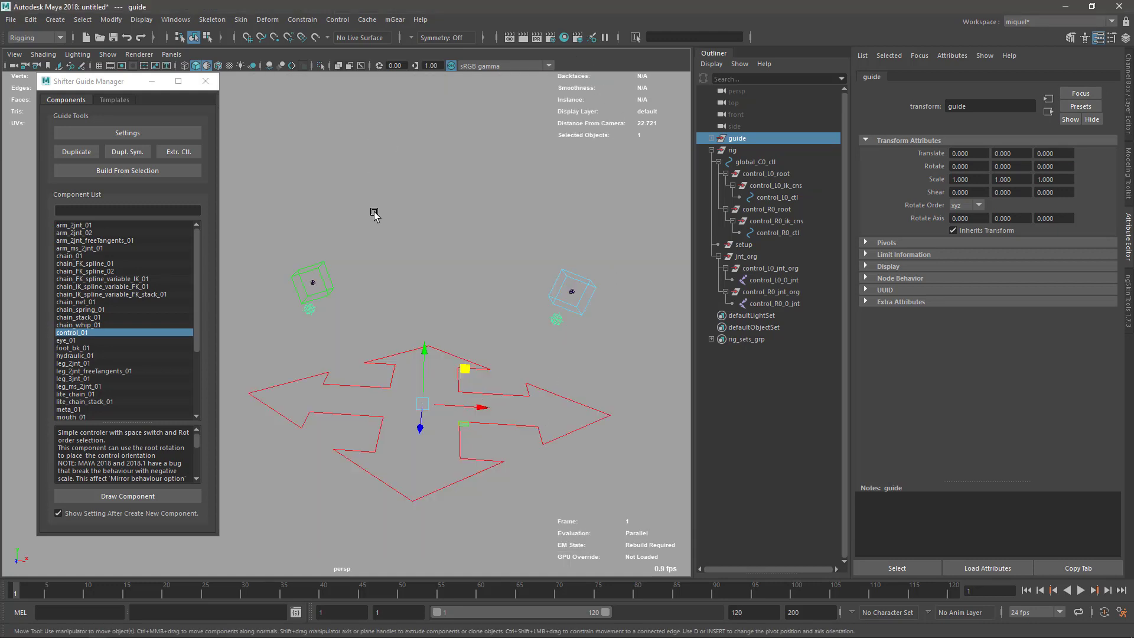
left_click_drag(455, 271, 526, 347, "alt")
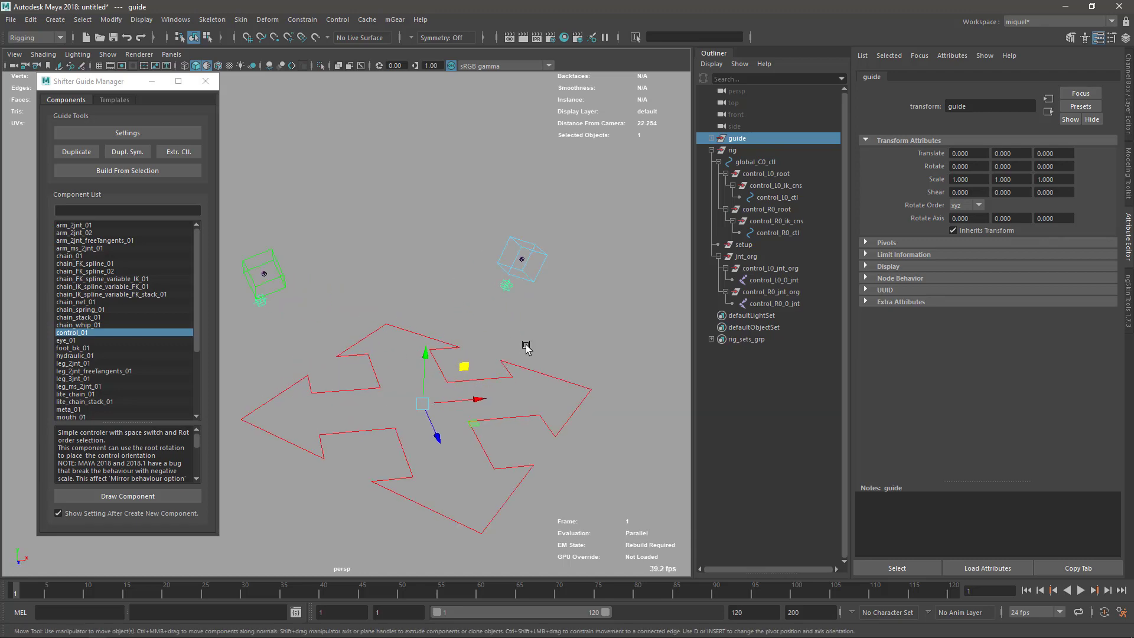
Step: Switch to the browser's mGear release log and examine the 3.1.0 entry about the optional uihost argument on addAnimParam and addAnimEnumParam
key("alt+Tab")
left_click(522, 341)
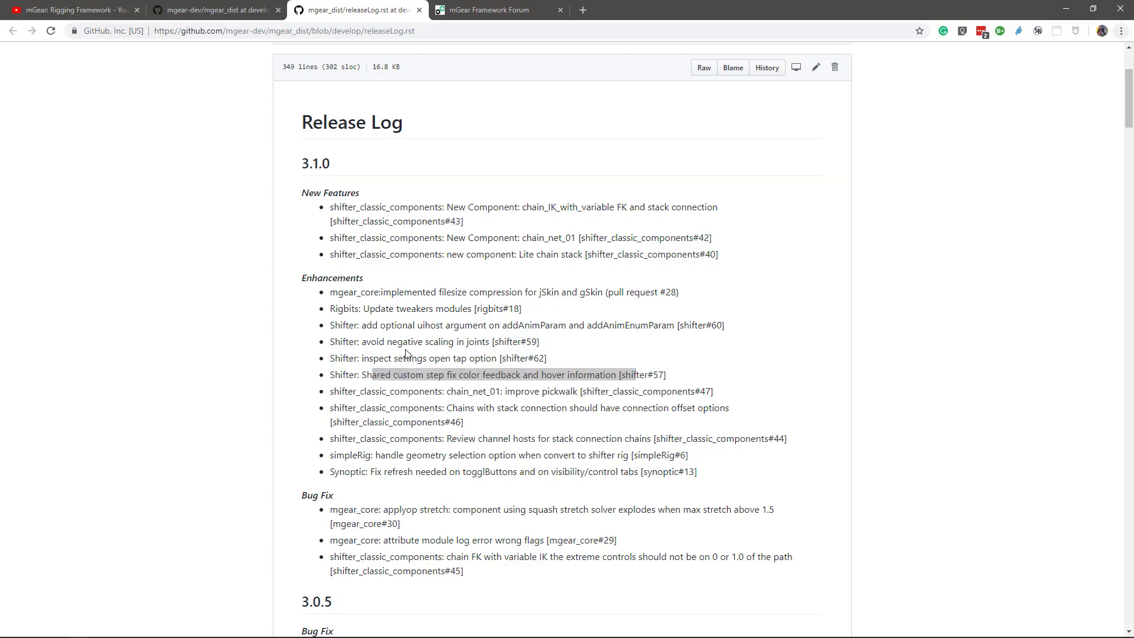
left_click(492, 421)
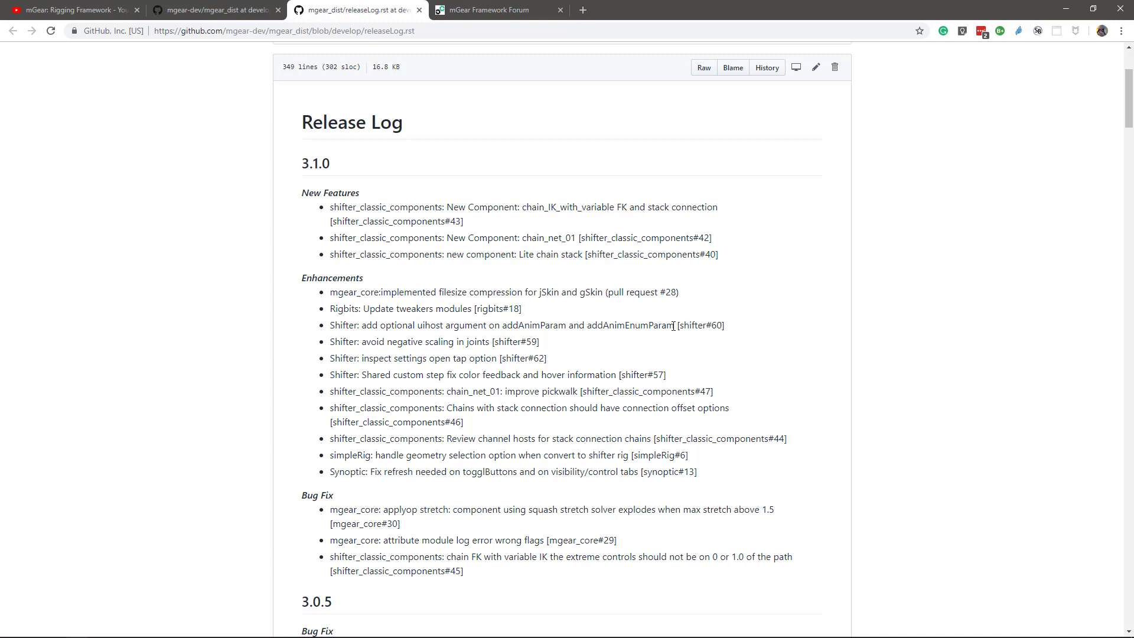
left_click_drag(675, 326, 508, 329)
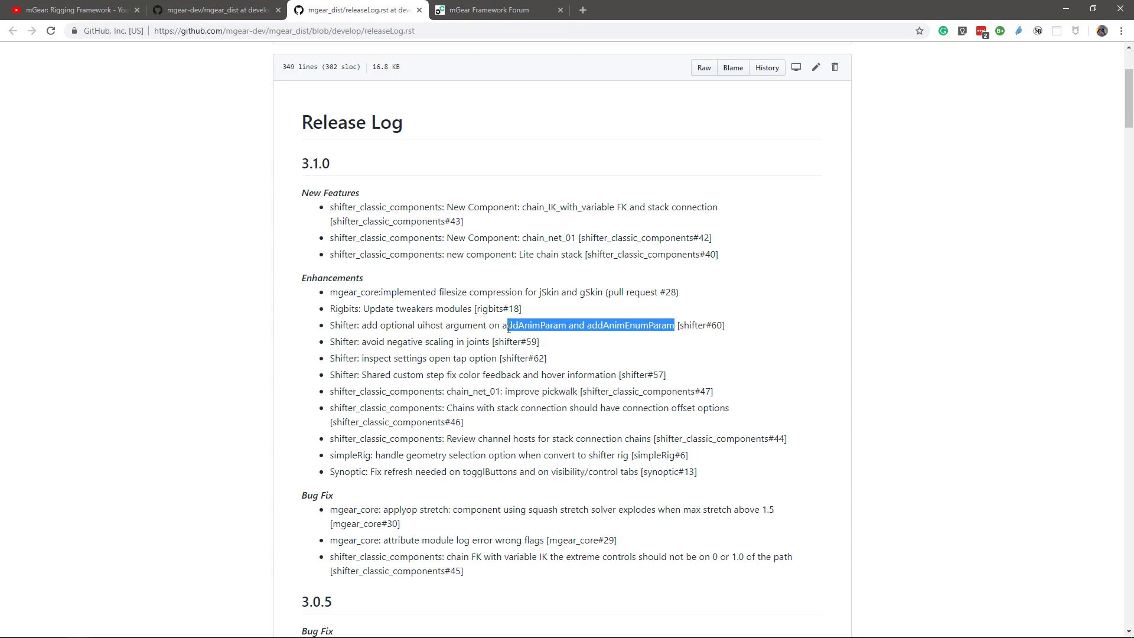
left_click_drag(507, 328, 377, 329)
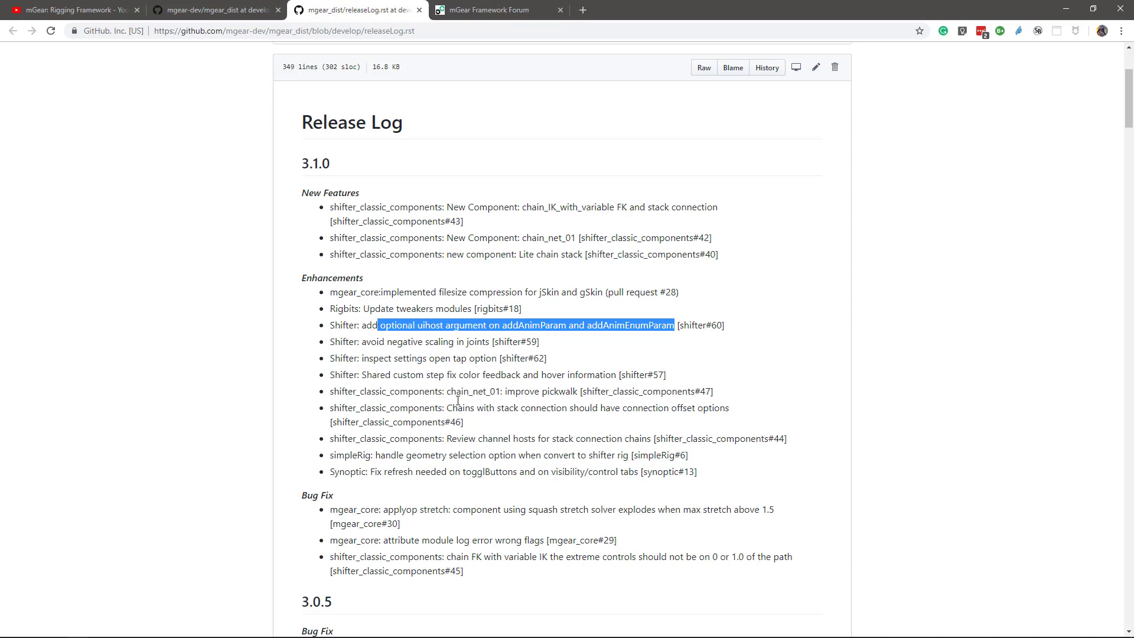
left_click(485, 387)
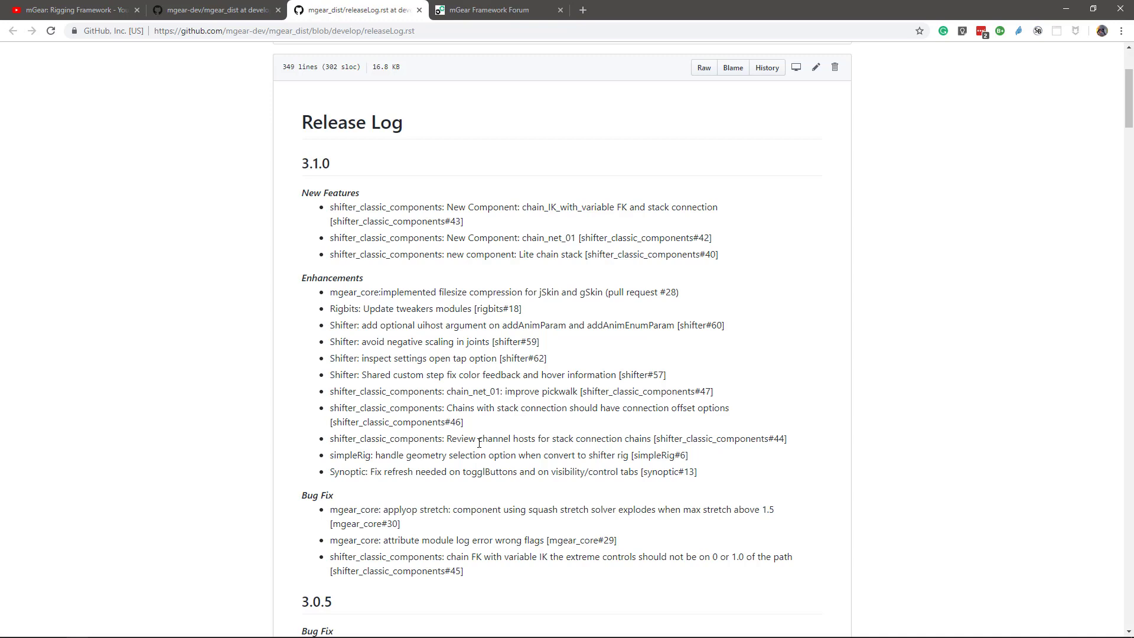
Step: Highlight and read the 3.1.0 release log entry about reviewing channel hosts for stack connection chains
left_click_drag(476, 440, 592, 442)
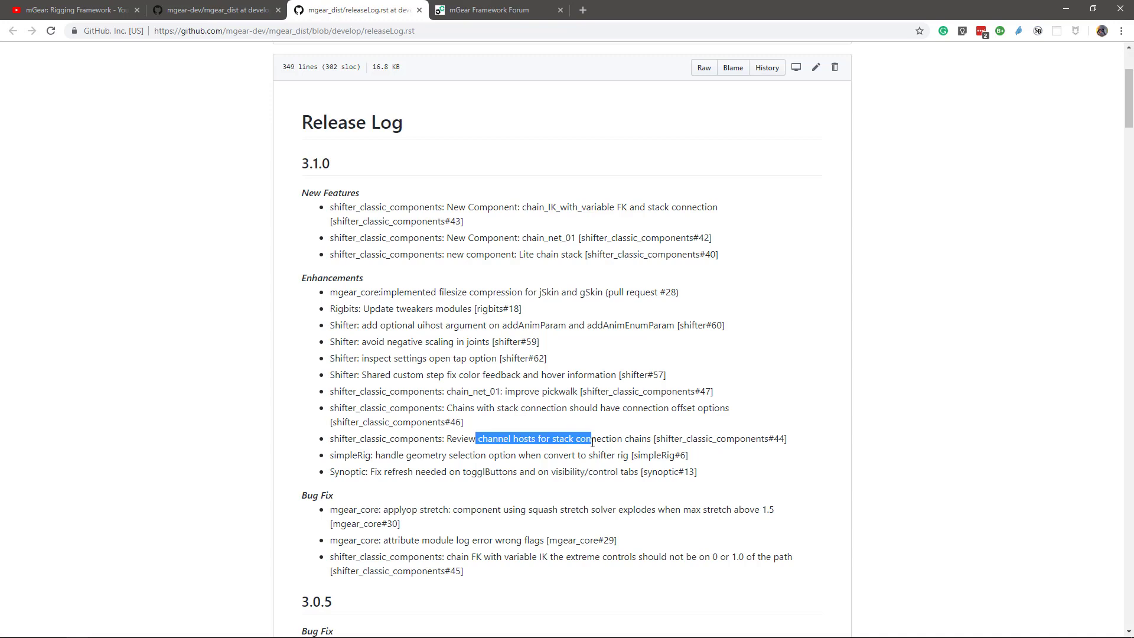
left_click(516, 442)
left_click_drag(444, 440, 647, 439)
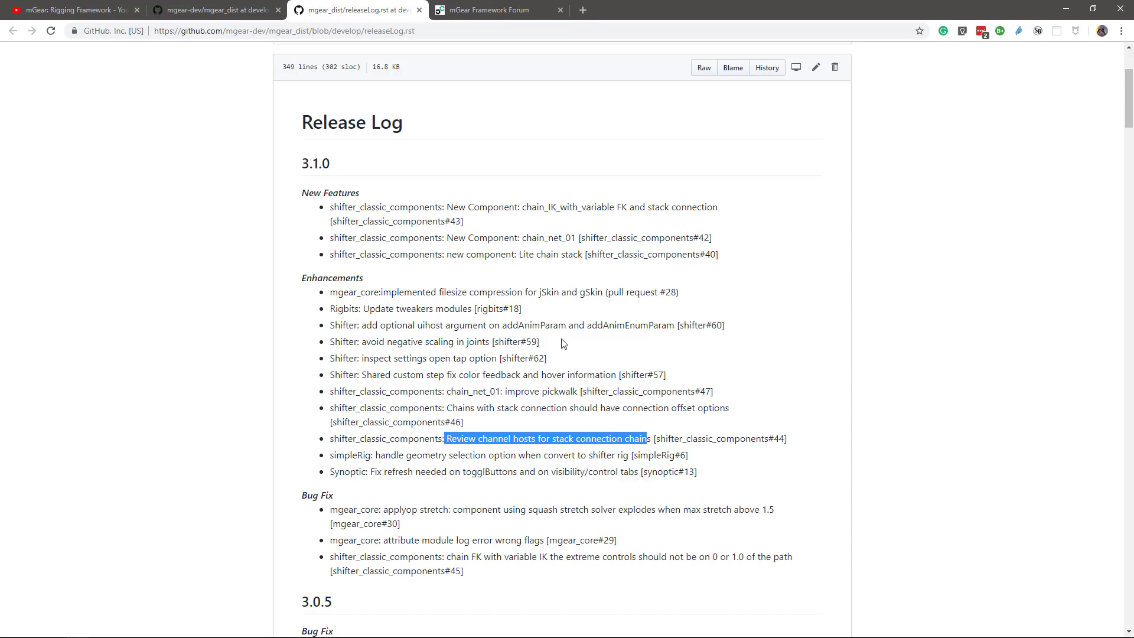
Step: Switch back to Maya, start a new scene, draw a chain_stack_01 guide with 1.0 spacing, and place its component settings window beside the chain
key("alt+Tab")
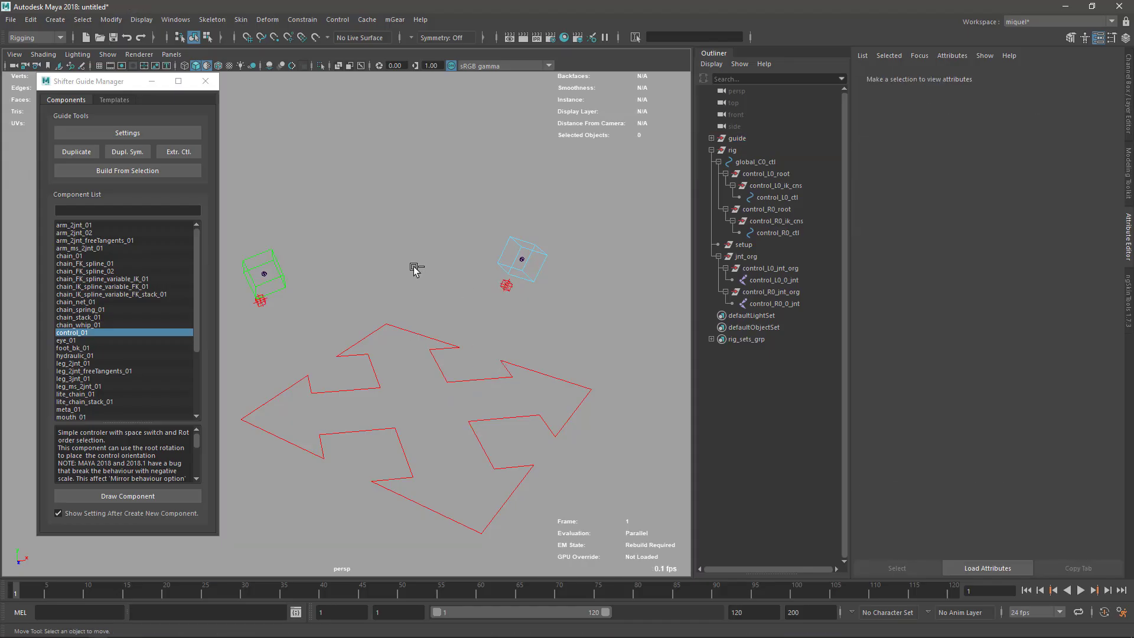
key("ctrl+n")
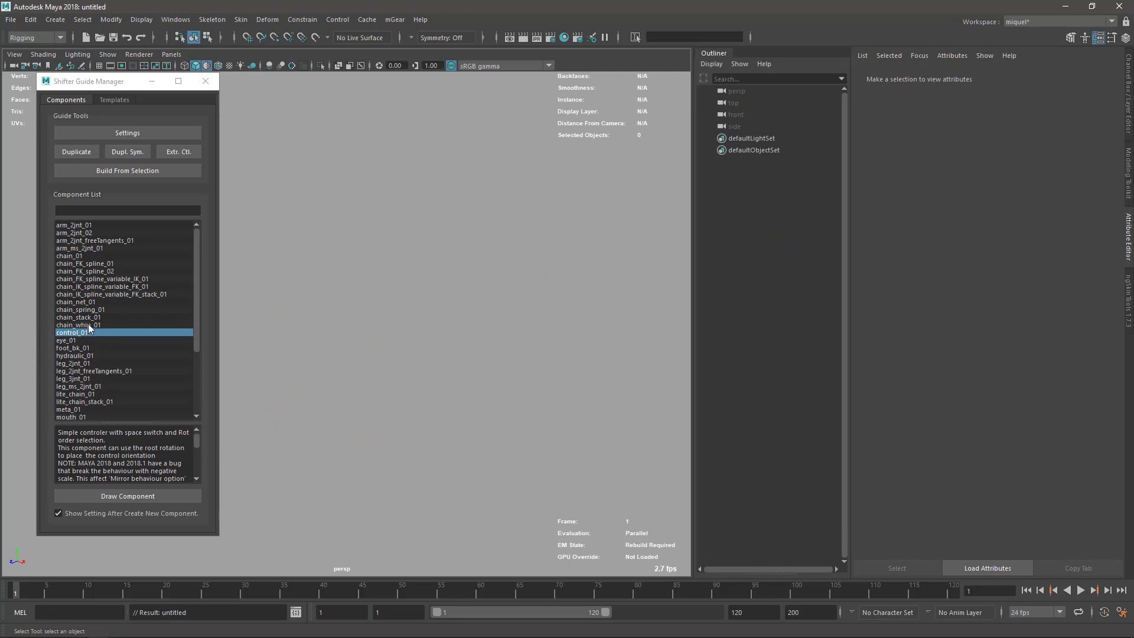
double_click(78, 317)
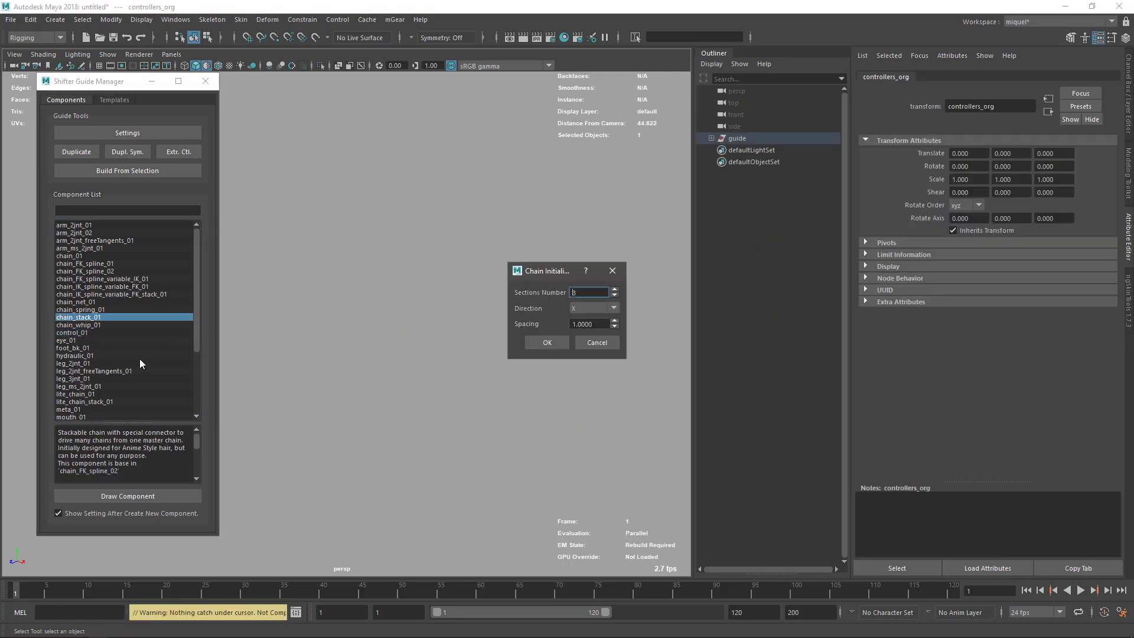
left_click(531, 347)
left_click(242, 131)
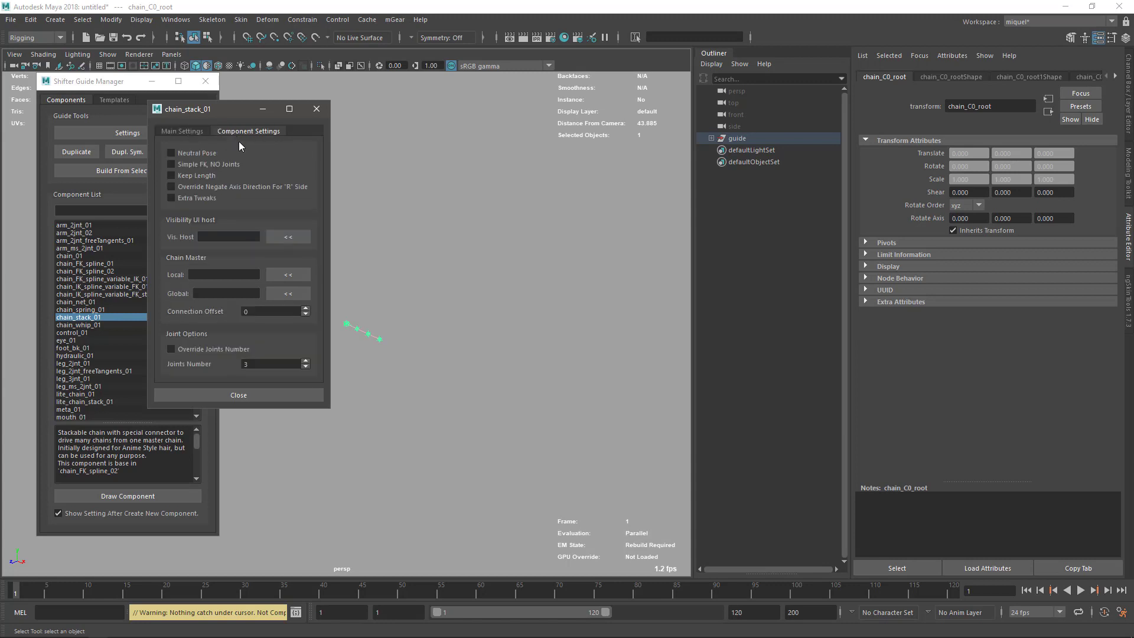
left_click_drag(226, 110, 539, 175)
left_click(331, 248)
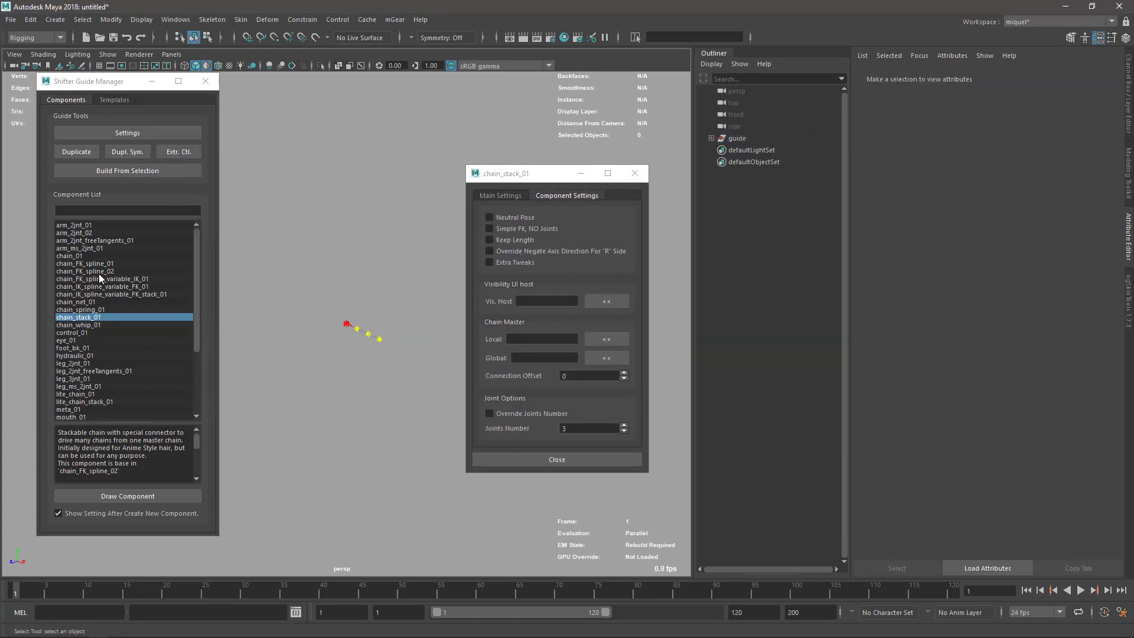
Step: Draw a control_01 component under the guide and move its root above the chain, to about 3.6 units in Y
left_click(739, 138)
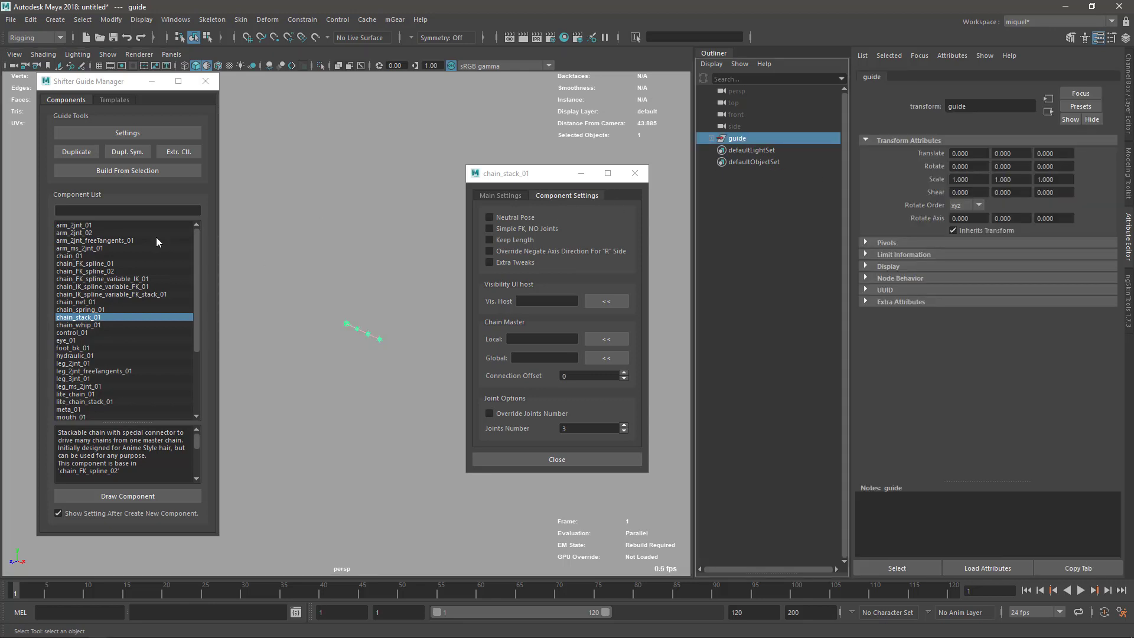
double_click(77, 332)
left_click_drag(674, 112, 786, 207)
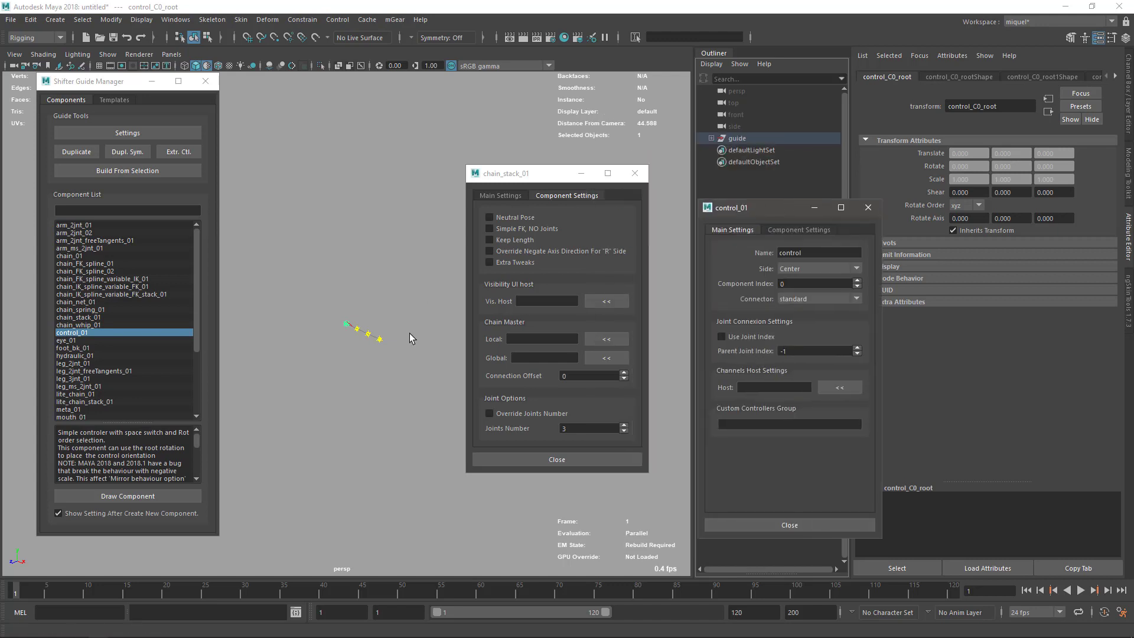
key("w")
left_click_drag(347, 325, 371, 262)
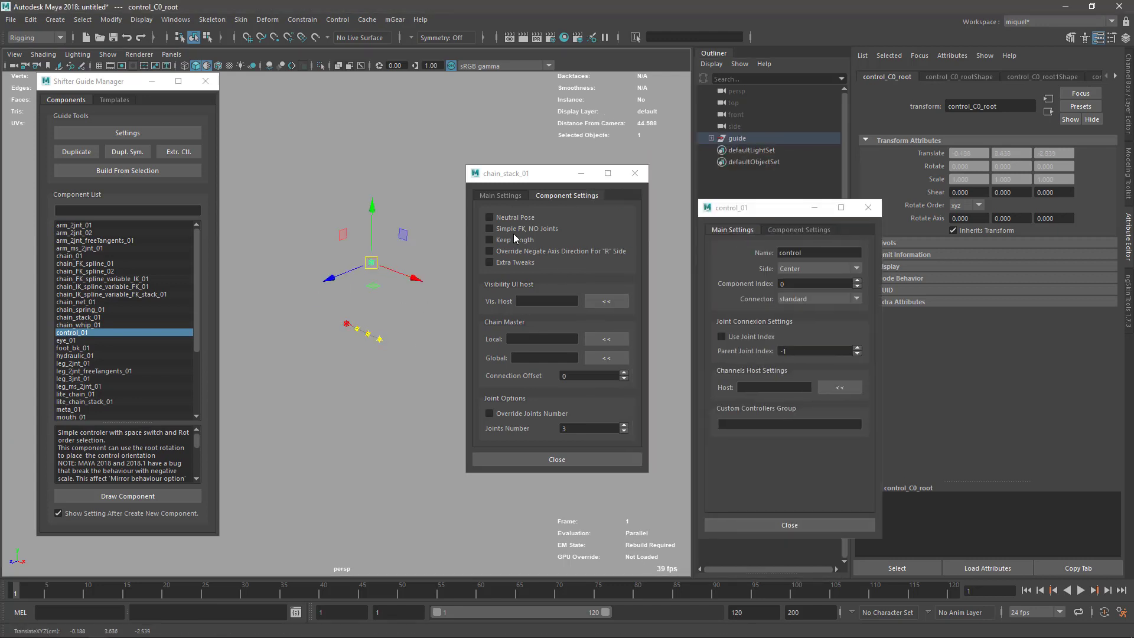
Step: Set control_C0_root as the chain's channels host, build the rig from the guide, and close the build log
left_click(506, 194)
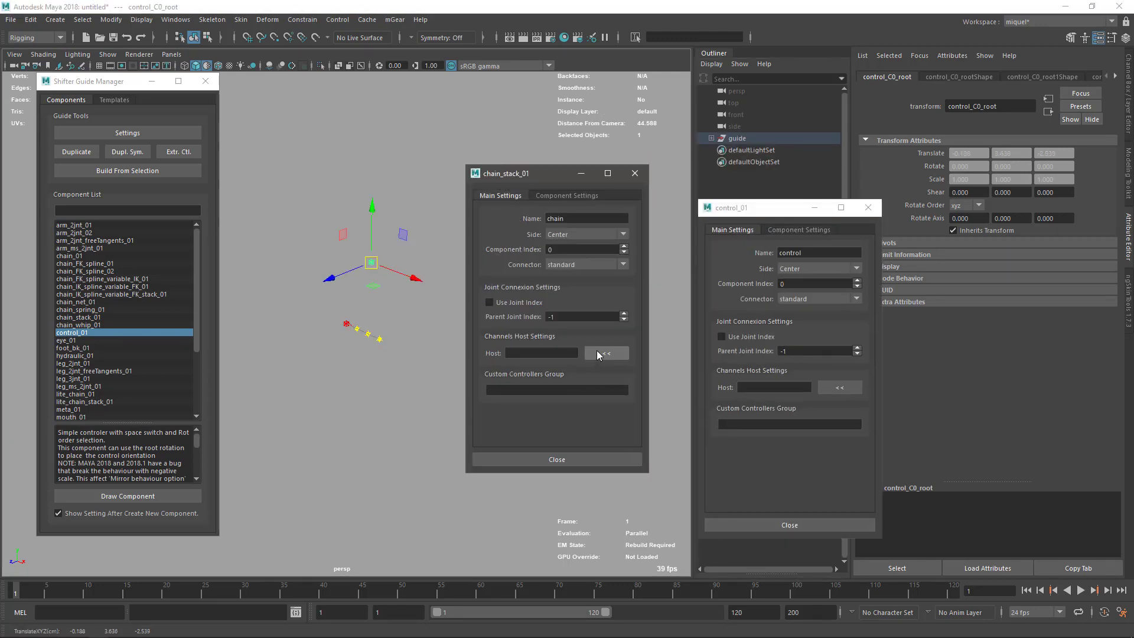
left_click(597, 353)
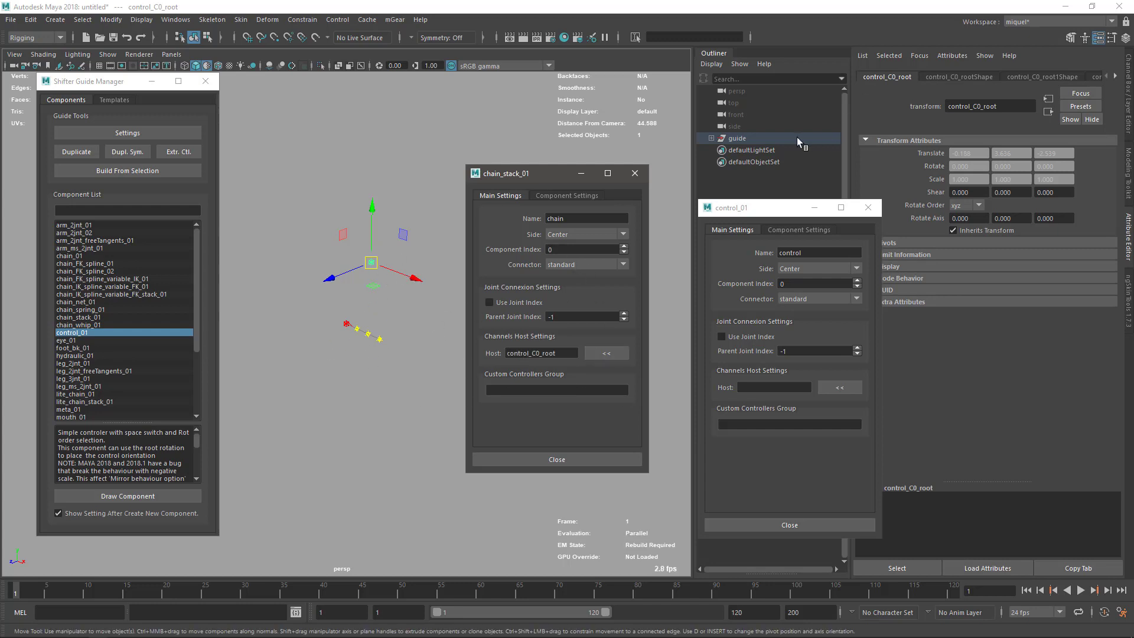
left_click(745, 139)
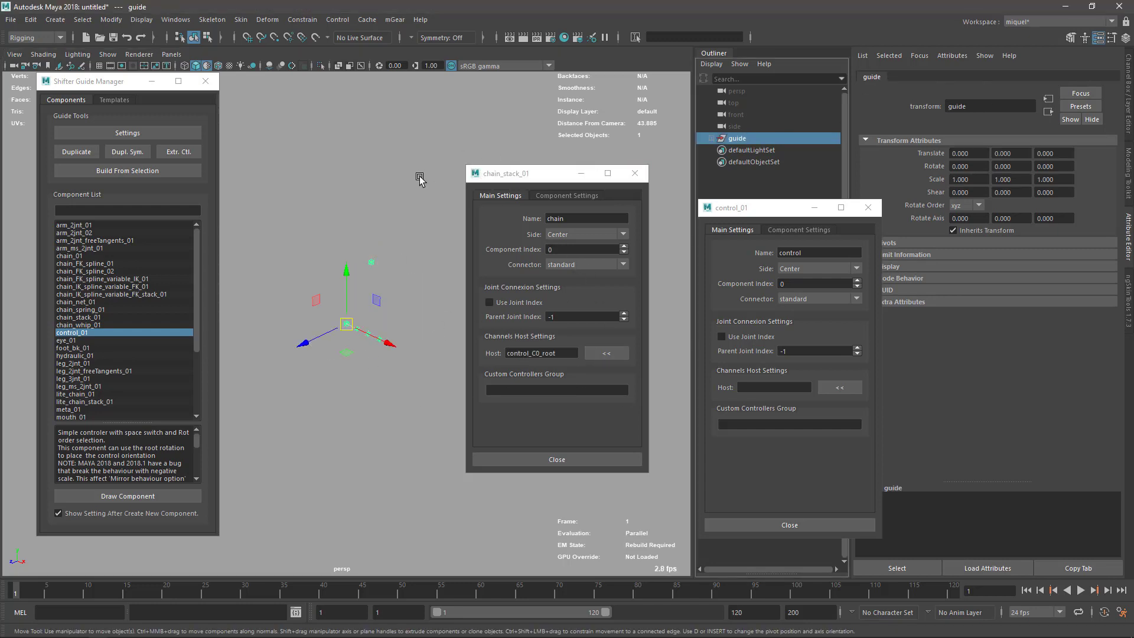
key("ctrl+b")
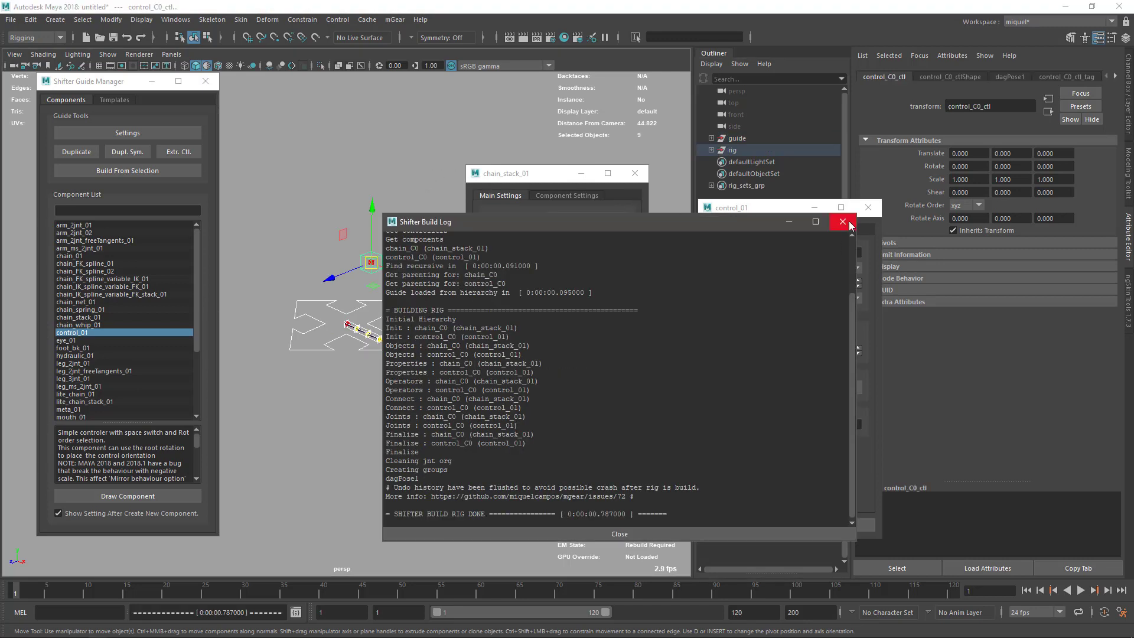
left_click(843, 221)
Step: Show the Channel Box, select the cube control above the chain, and examine the chain channels it hosts with the settings window moved aside
left_click(732, 150)
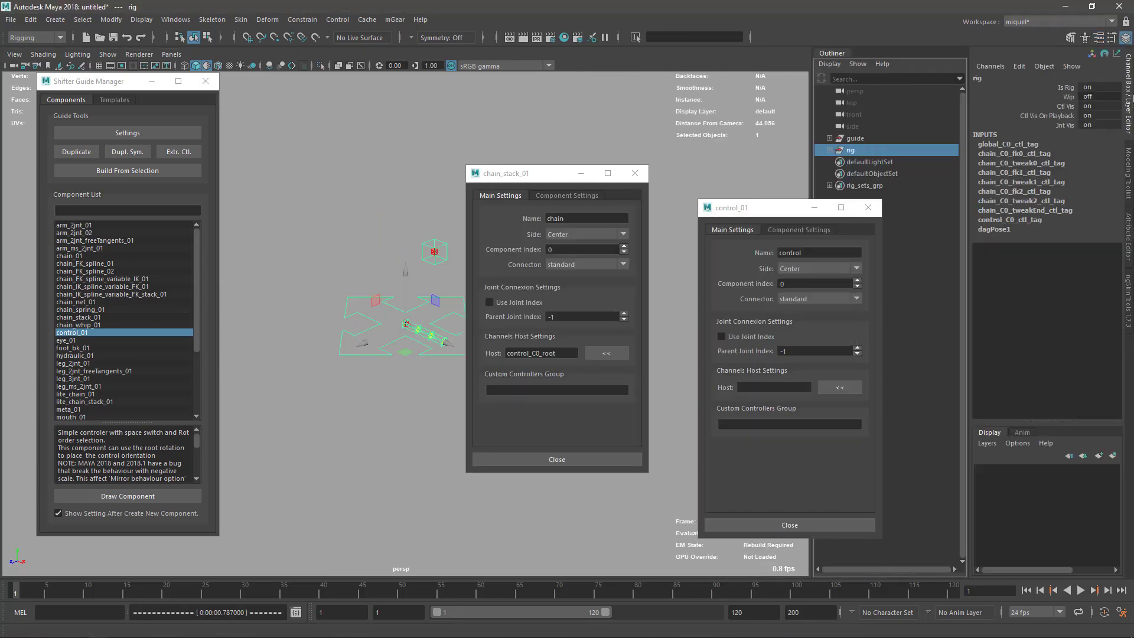
key("ctrl+a")
left_click(435, 251)
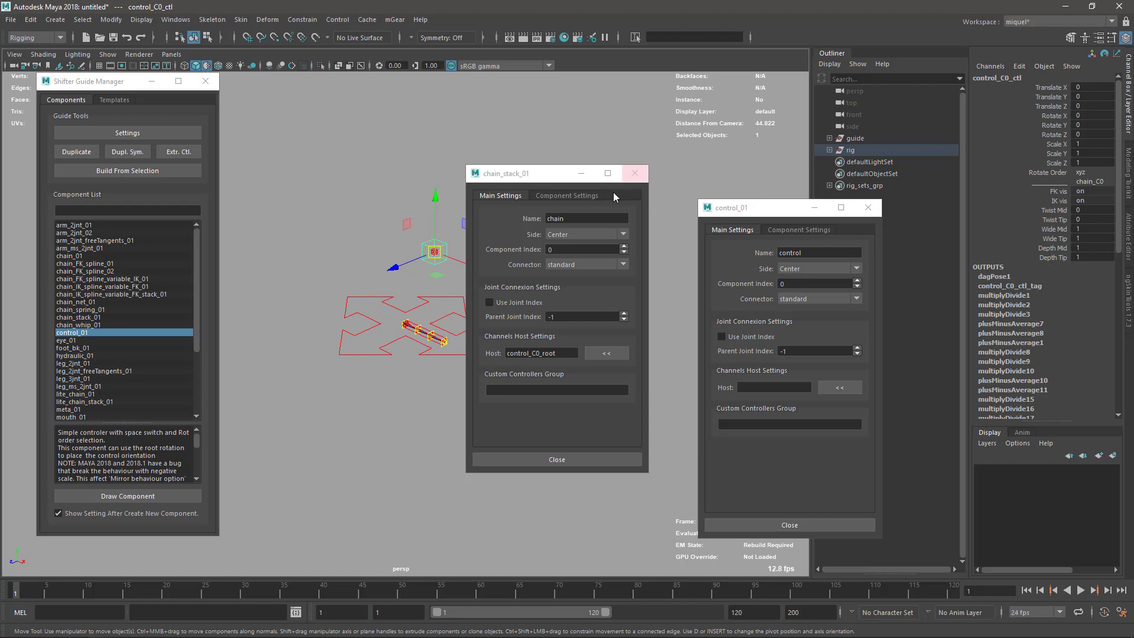
left_click_drag(539, 183, 577, 180)
key("q")
scroll(384, 265, "up", 3)
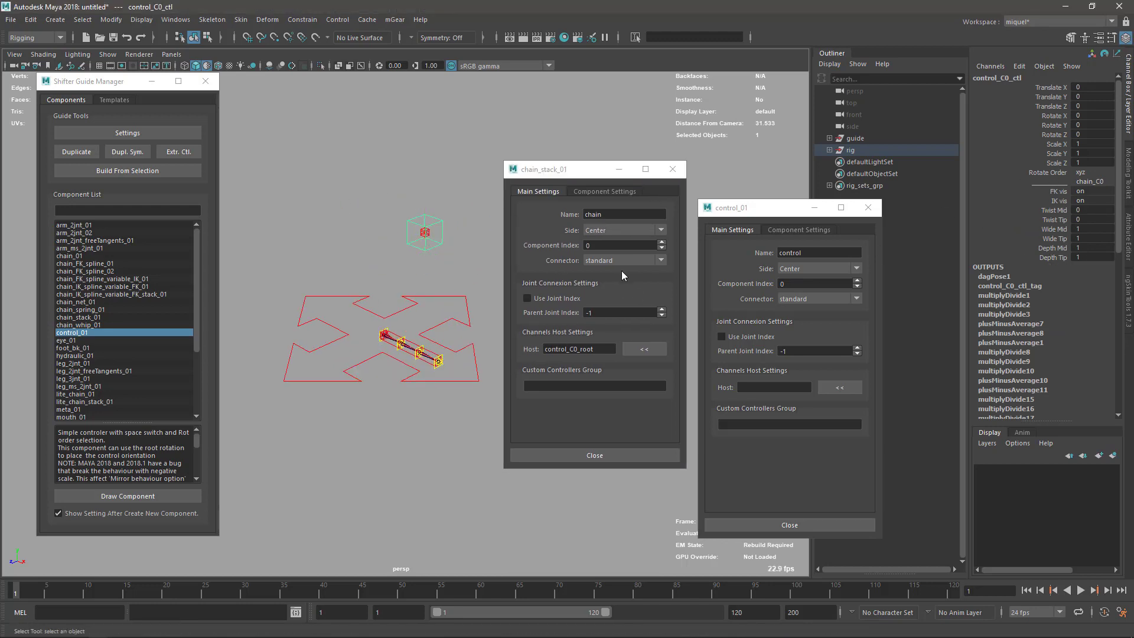
Step: Delete the built rig from the scene, keeping the guide
scroll(415, 363, "up", 2)
middle_click_drag(417, 357, 383, 313, "alt")
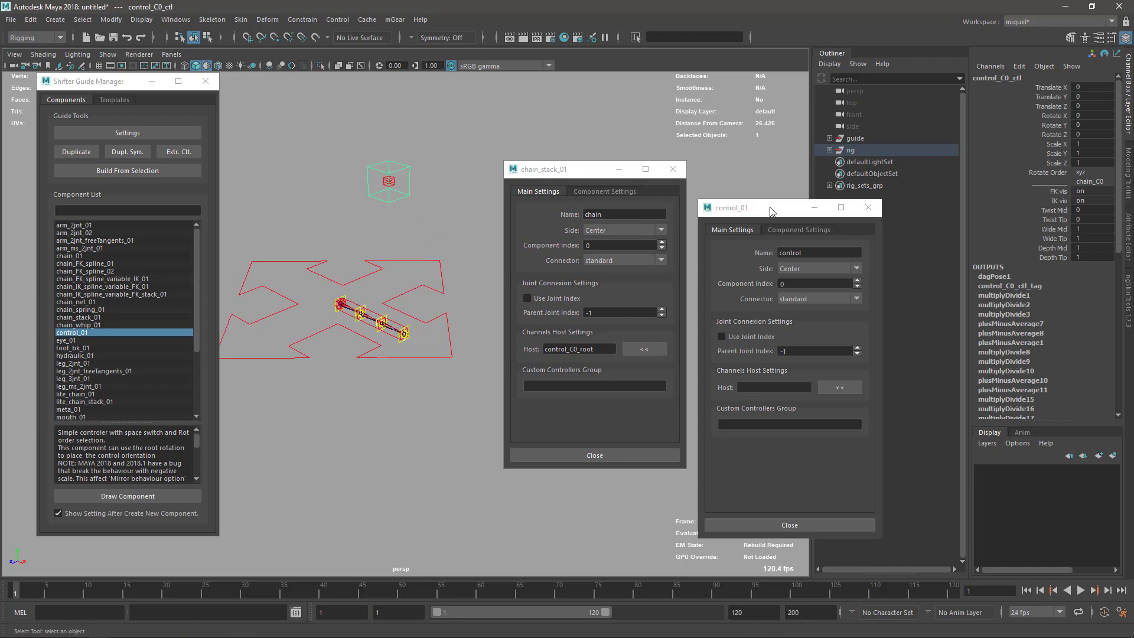
left_click(852, 145)
key("Delete")
left_click(862, 150)
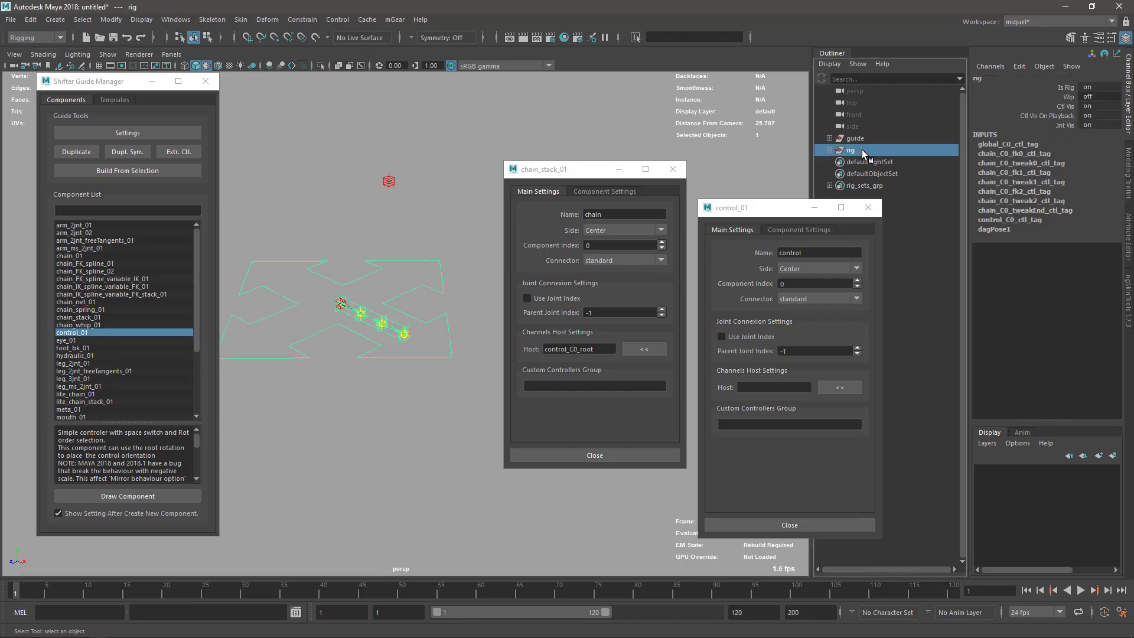
key("Delete")
Step: Set chain_C0_root as the chain's channels host, rebuild the rig from the guide, and close the build log
left_click(857, 141)
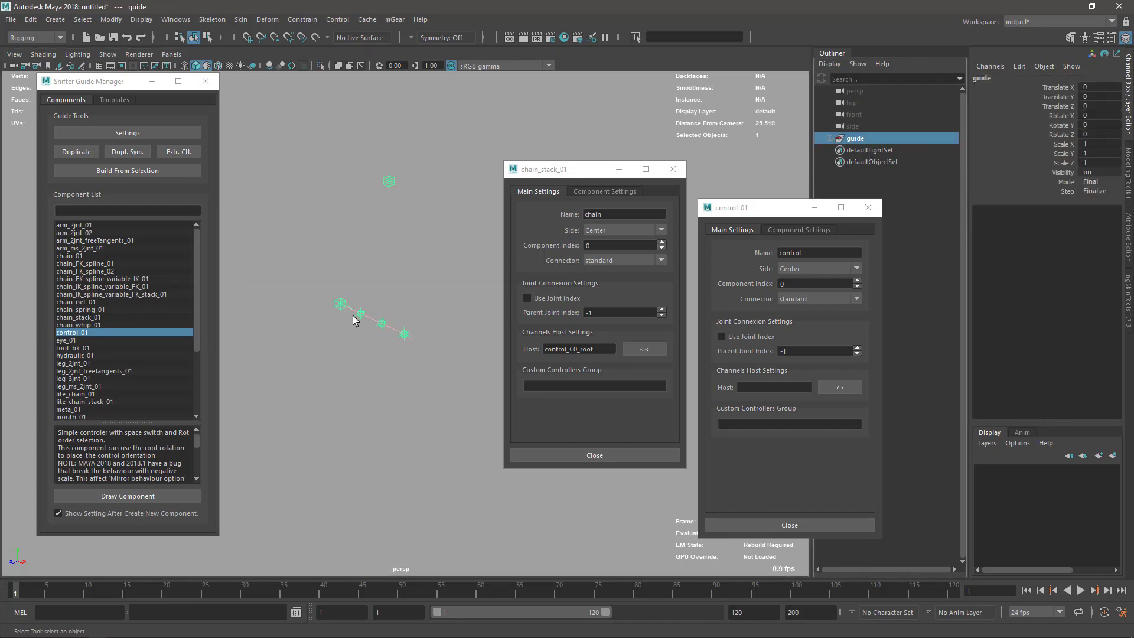
left_click(340, 305)
left_click(636, 349)
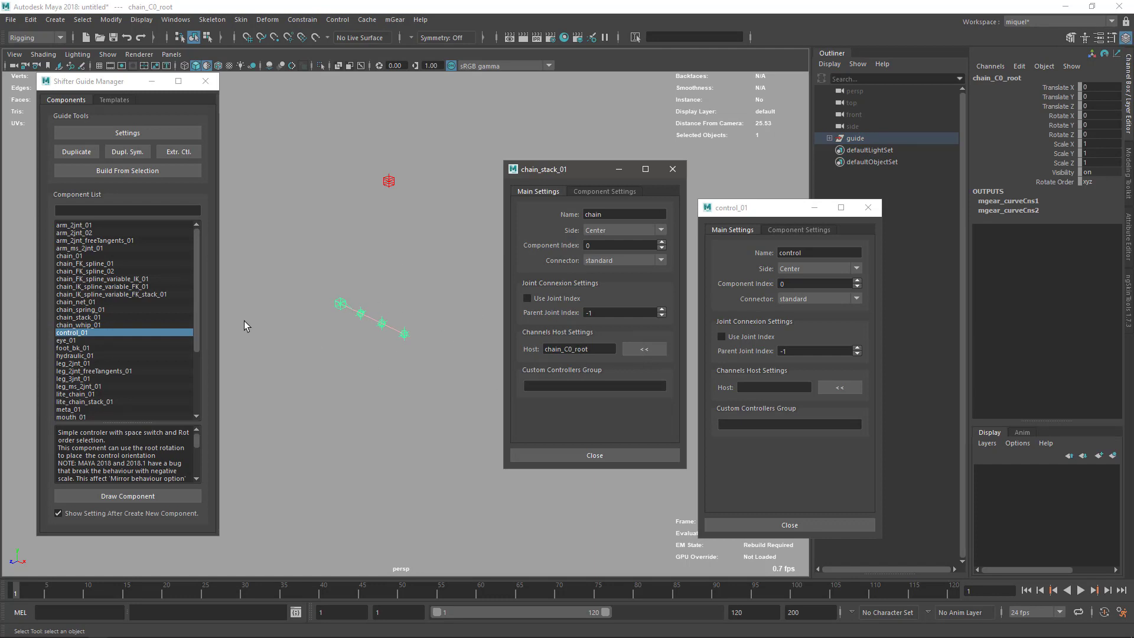
left_click(856, 140)
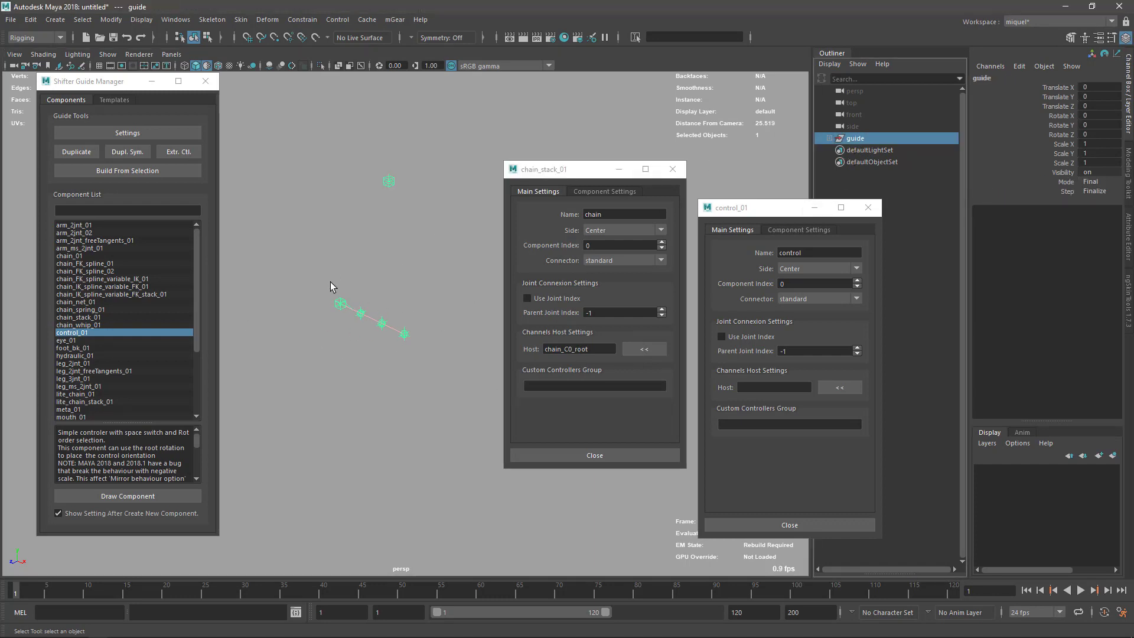
key("g")
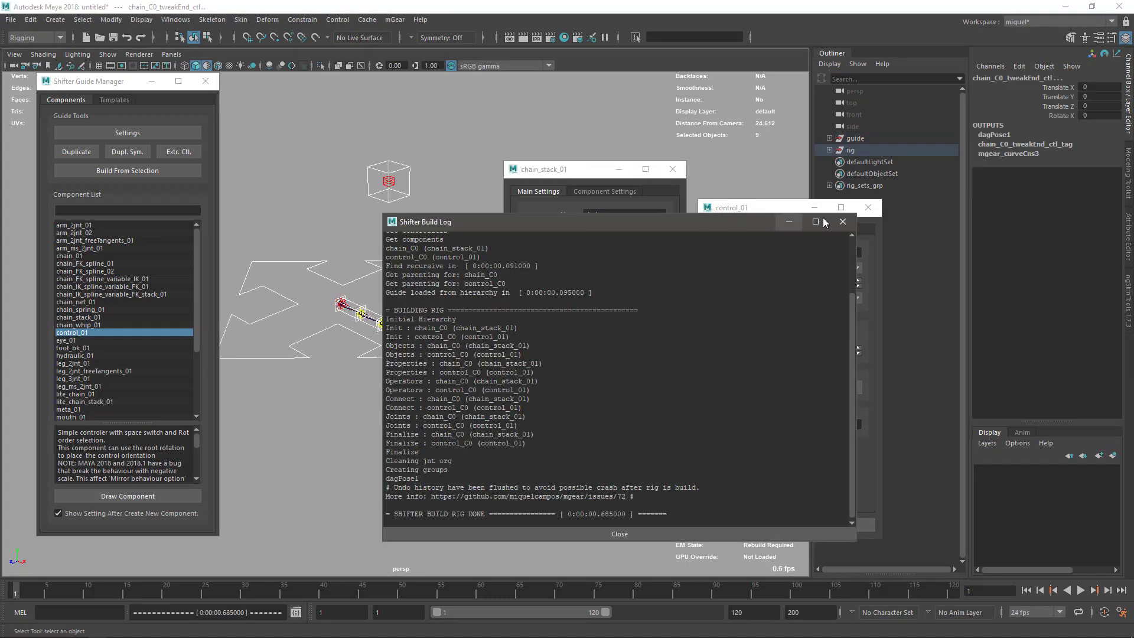
left_click(828, 223)
Step: Select the chain's first FK control and turn off its FK vis and IK vis channels
scroll(358, 325, "up", 2)
left_click(335, 312)
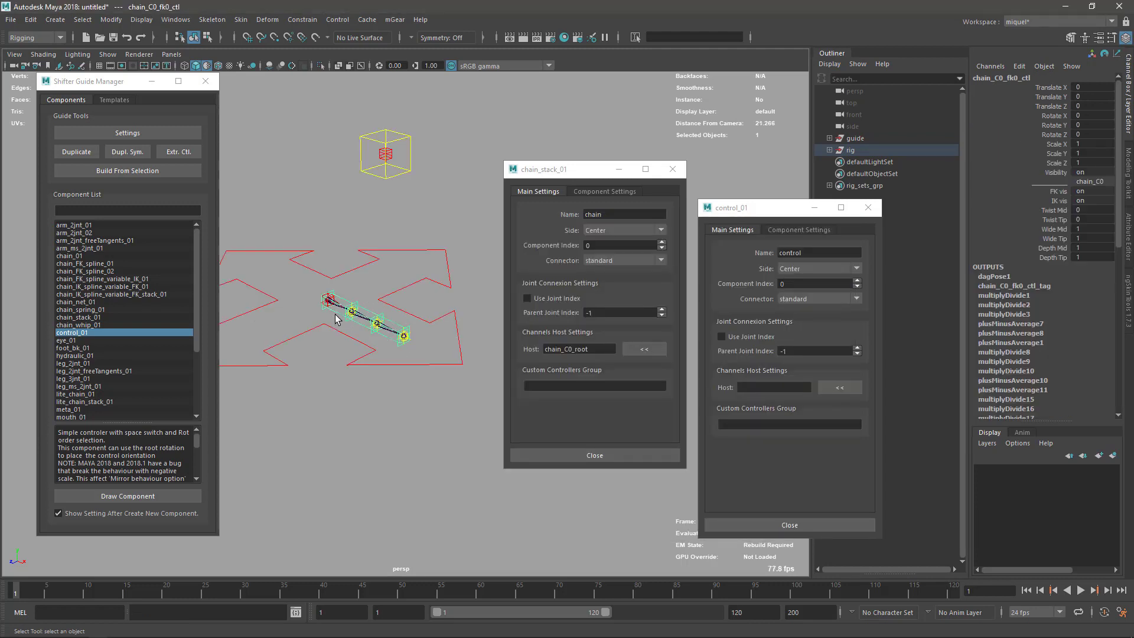
scroll(345, 351, "up", 3)
middle_click_drag(342, 306, 392, 312, "alt")
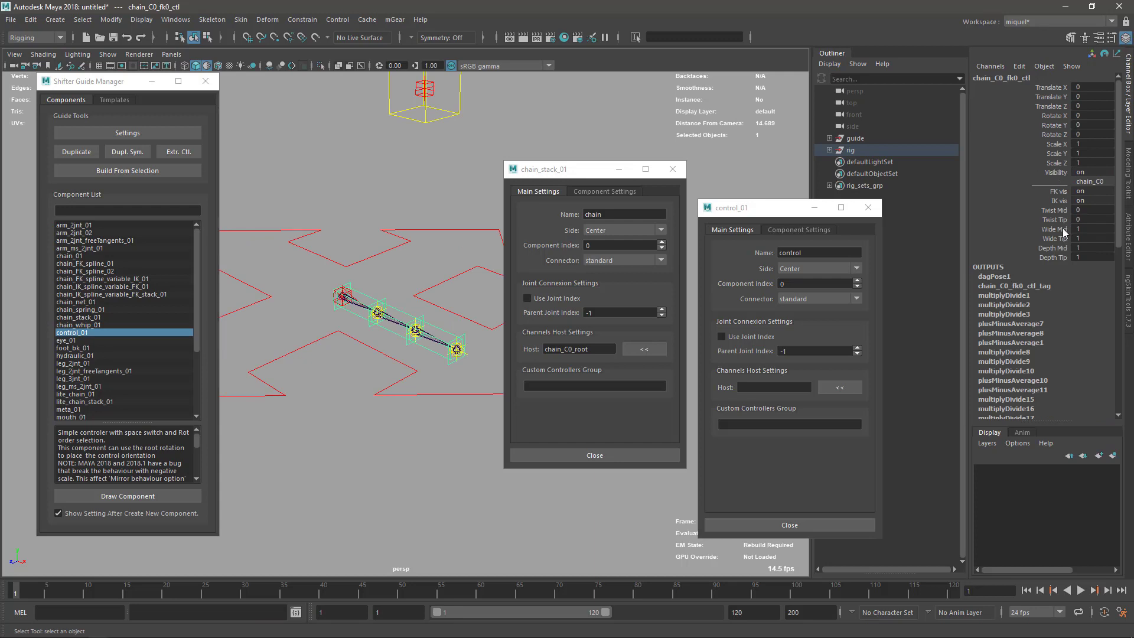
left_click(1057, 192)
middle_click_drag(409, 274, 352, 278)
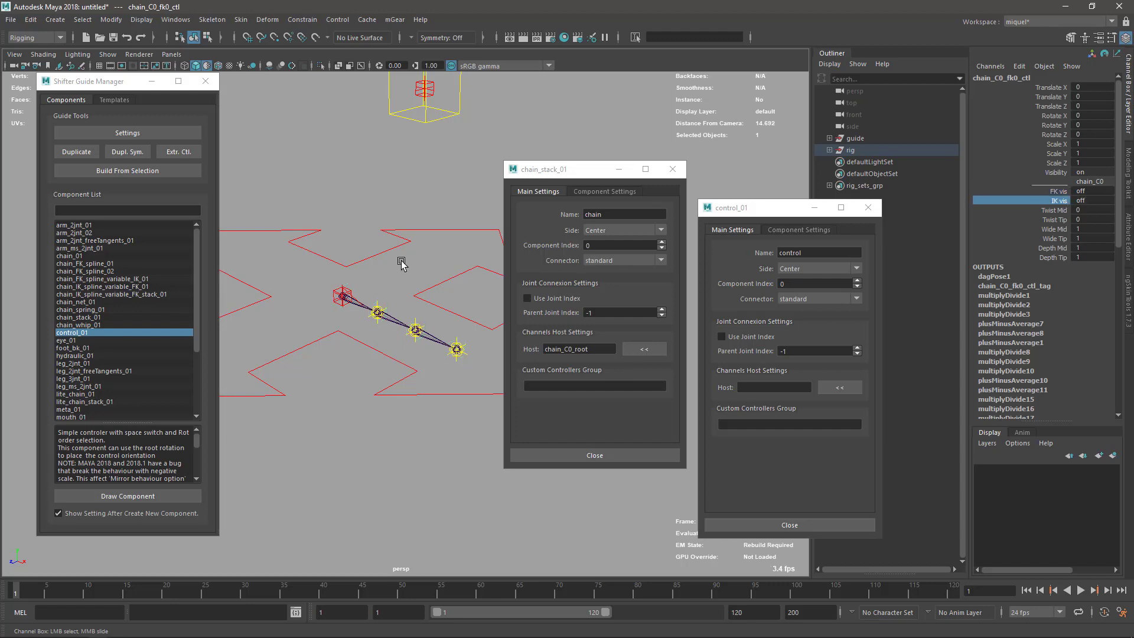
left_click(361, 331)
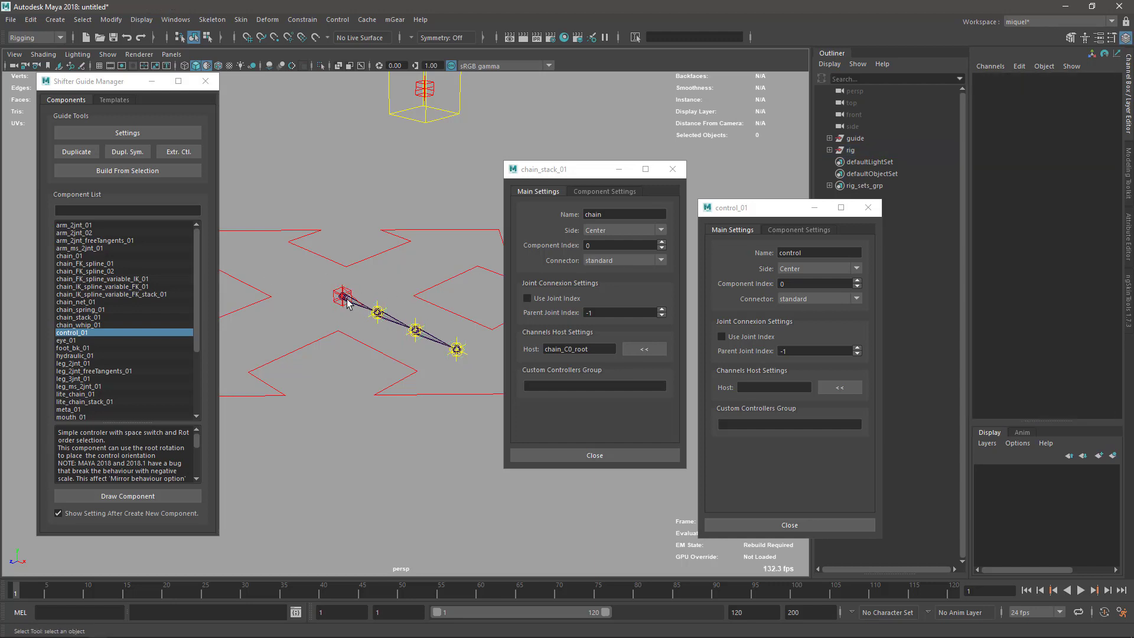
left_click_drag(333, 349, 354, 329, "alt")
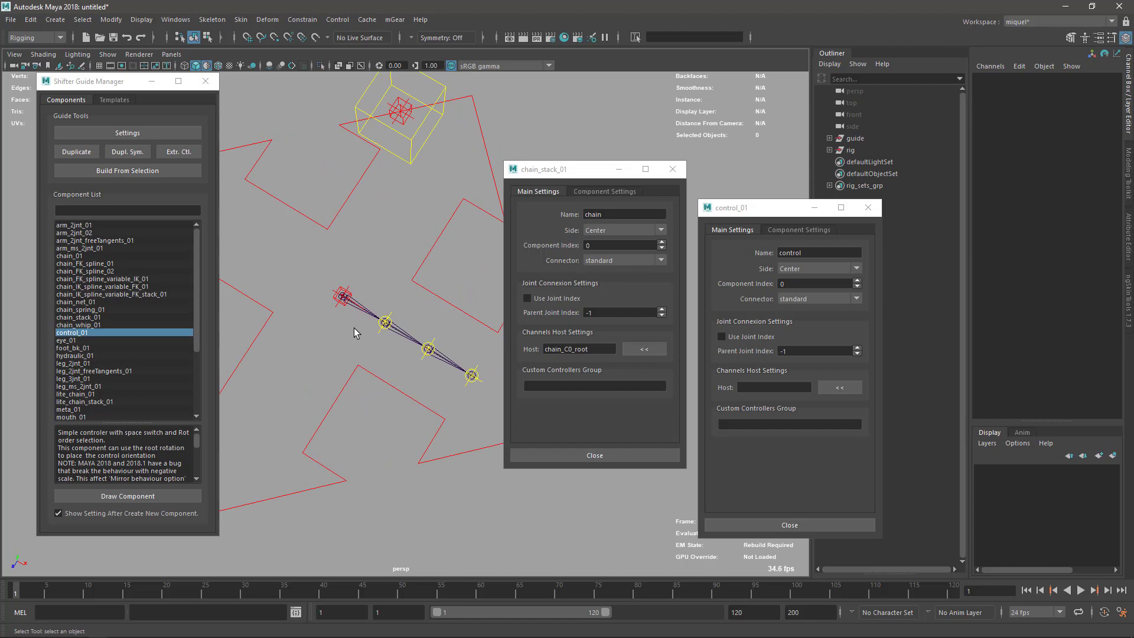
Step: Select chain_C0_fk0_ctl from rig_controllers_grp inside rig_sets_grp and turn its FK vis channel on
left_click_drag(786, 207, 714, 236)
left_click(830, 186)
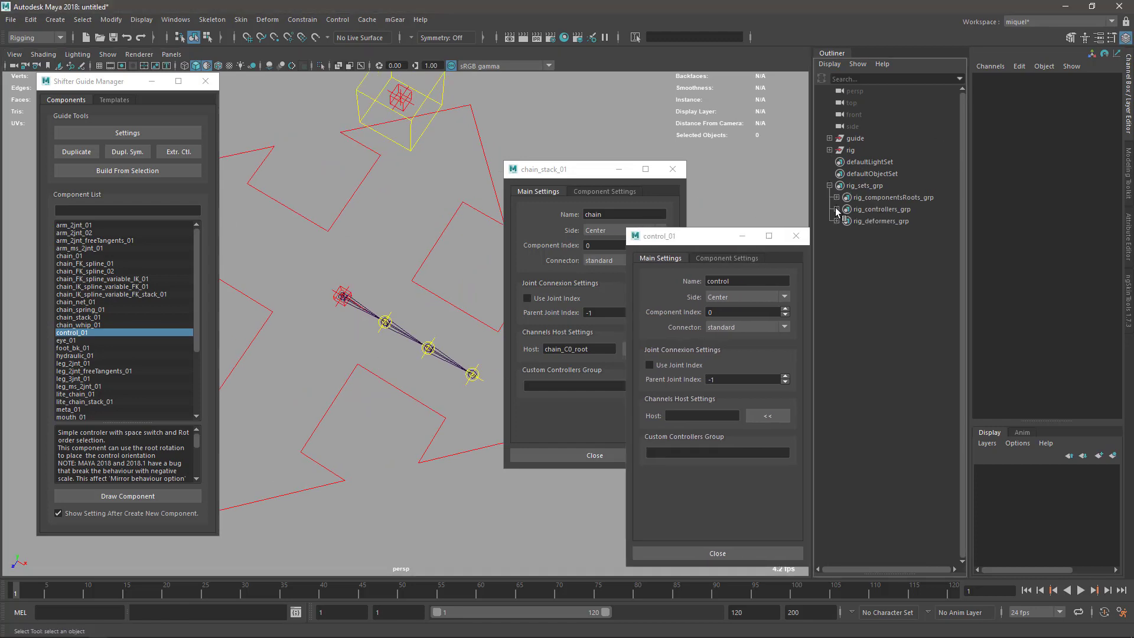
left_click(836, 210)
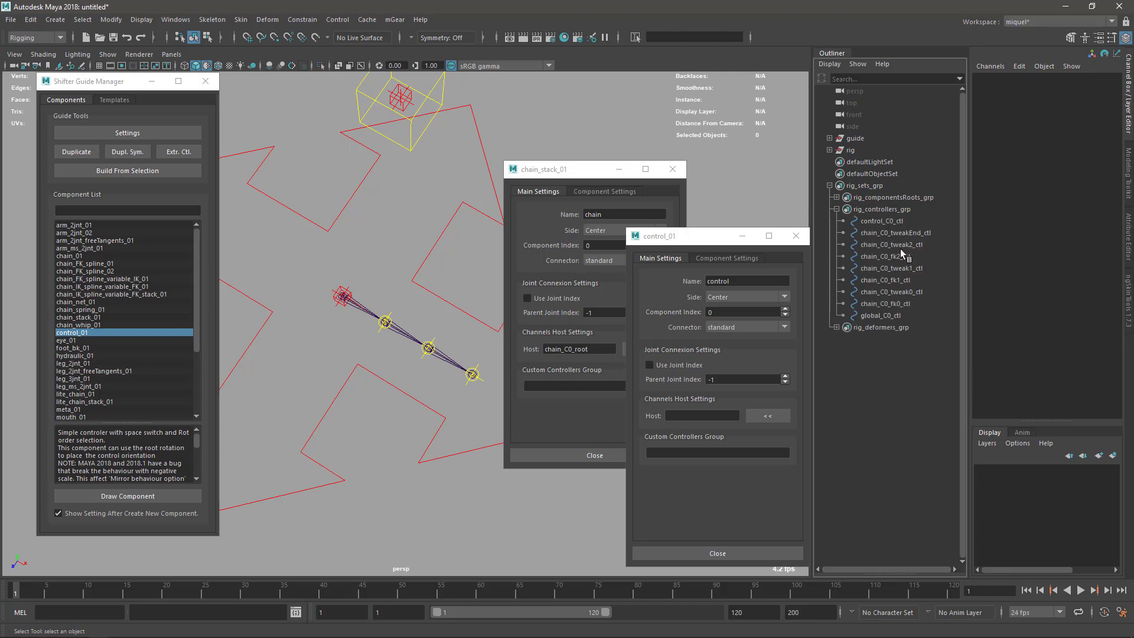
left_click(889, 303)
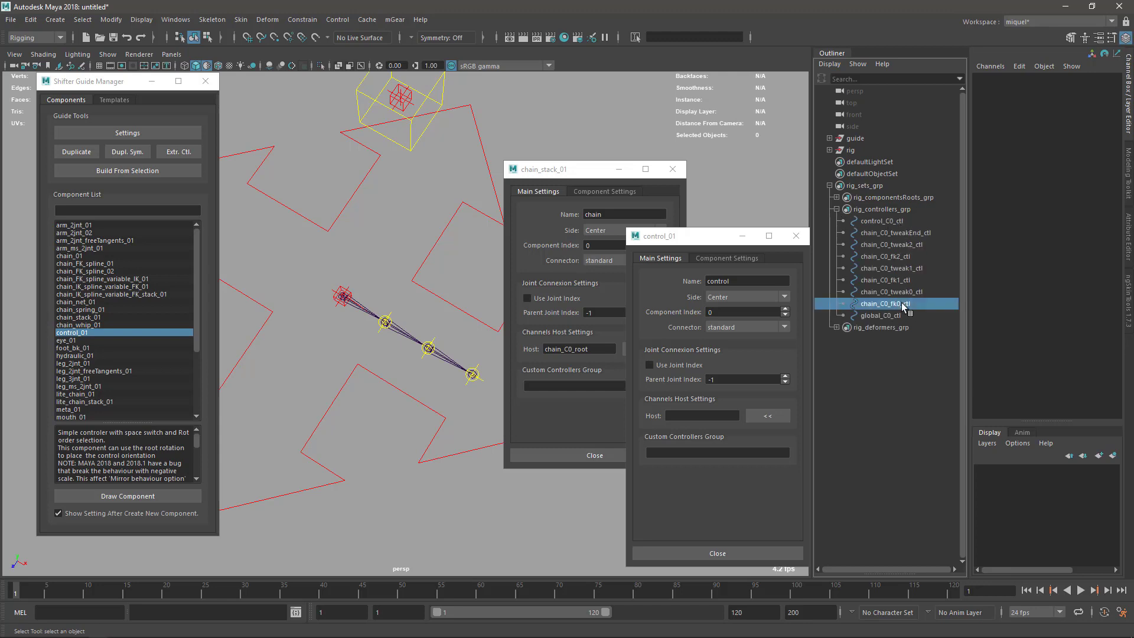
left_click(1051, 192)
left_click(387, 210)
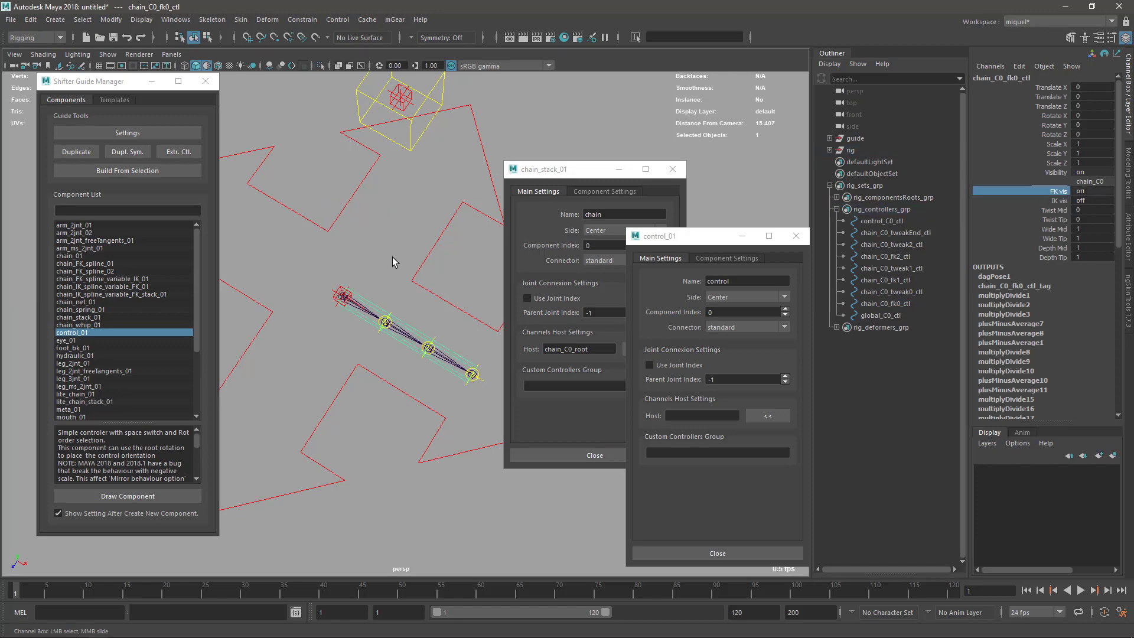
Step: Arrange the chain_stack_01 and control_01 settings windows side by side and show the chain's component settings with the visibility host option
left_click_drag(409, 289, 381, 323, "alt")
middle_click_drag(349, 375, 369, 337, "alt")
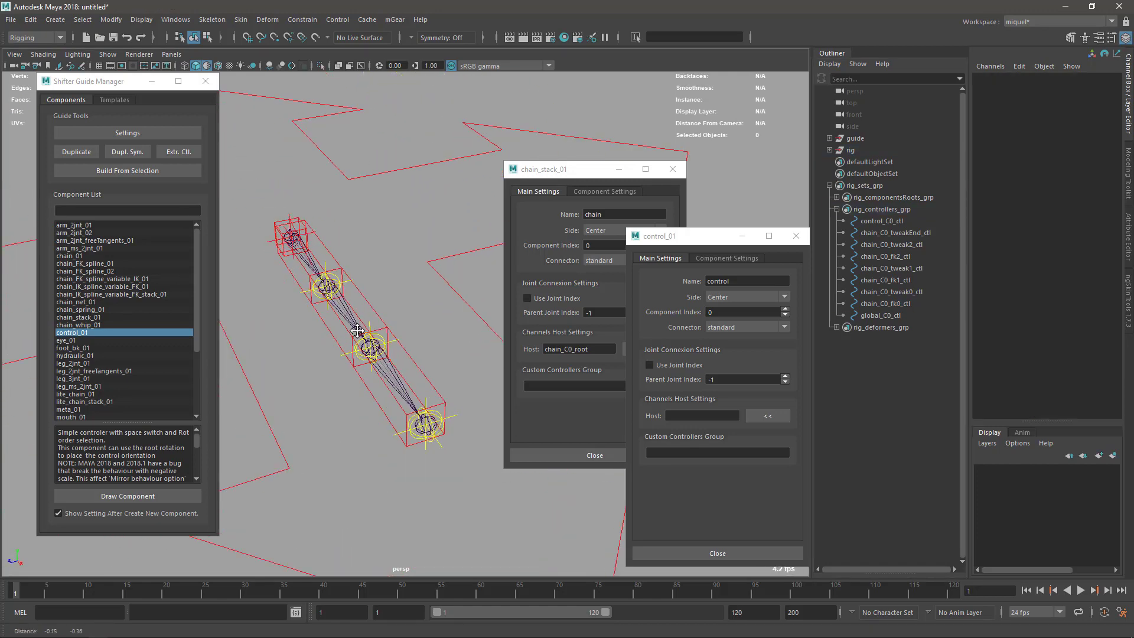
left_click_drag(395, 303, 390, 334, "alt")
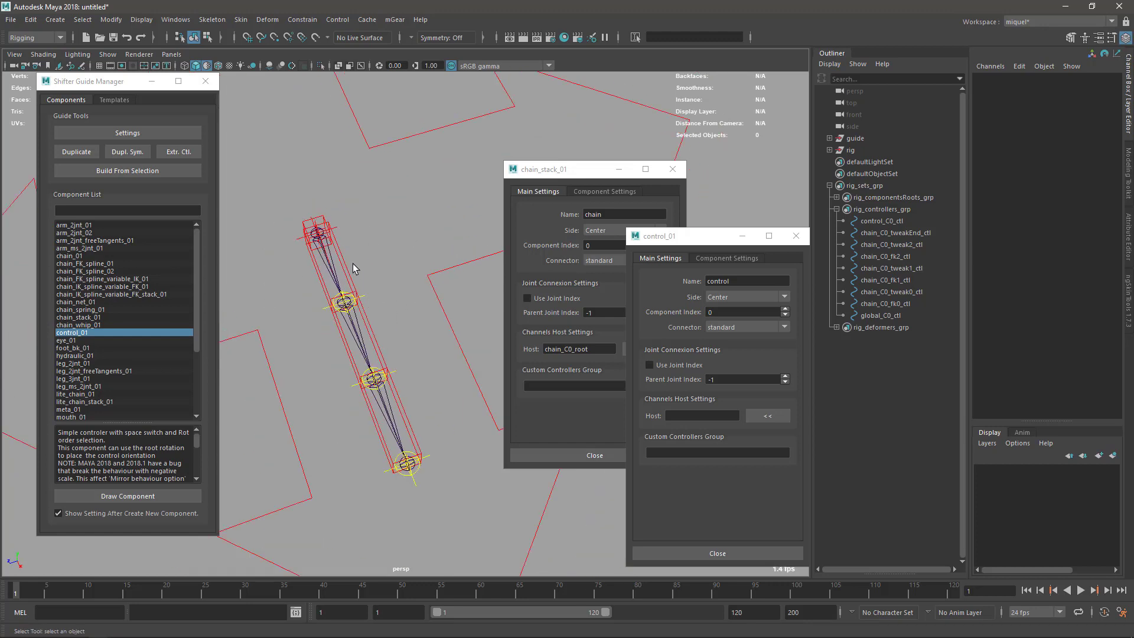
left_click_drag(353, 264, 384, 277, "alt")
left_click_drag(625, 169, 586, 184)
left_click_drag(707, 235, 747, 199)
scroll(343, 206, "down", 5)
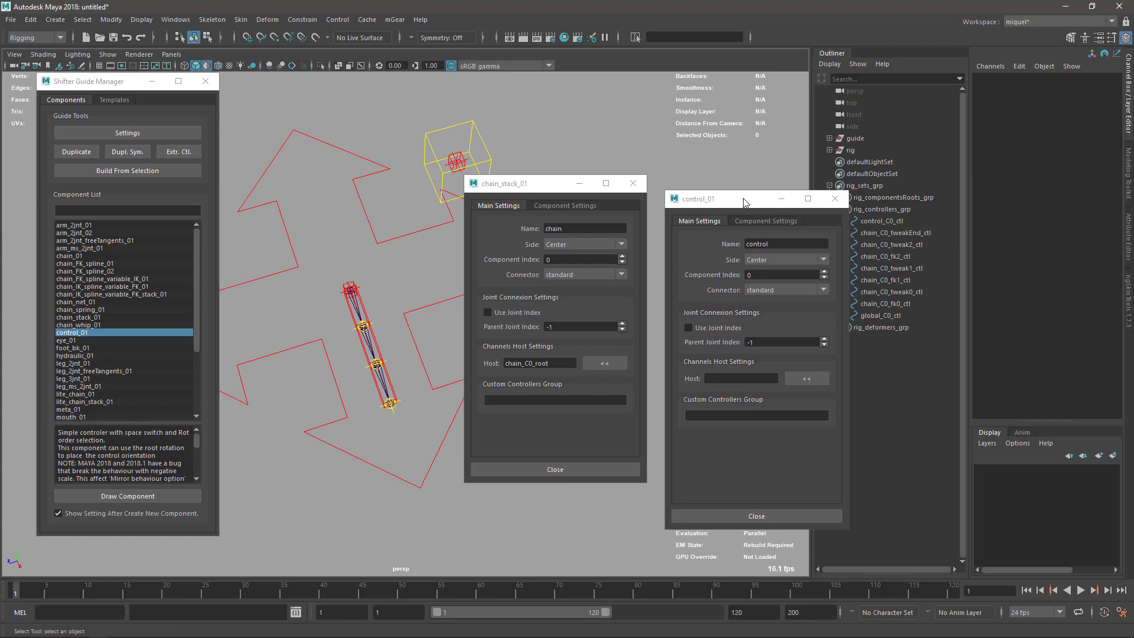
left_click_drag(741, 199, 720, 182)
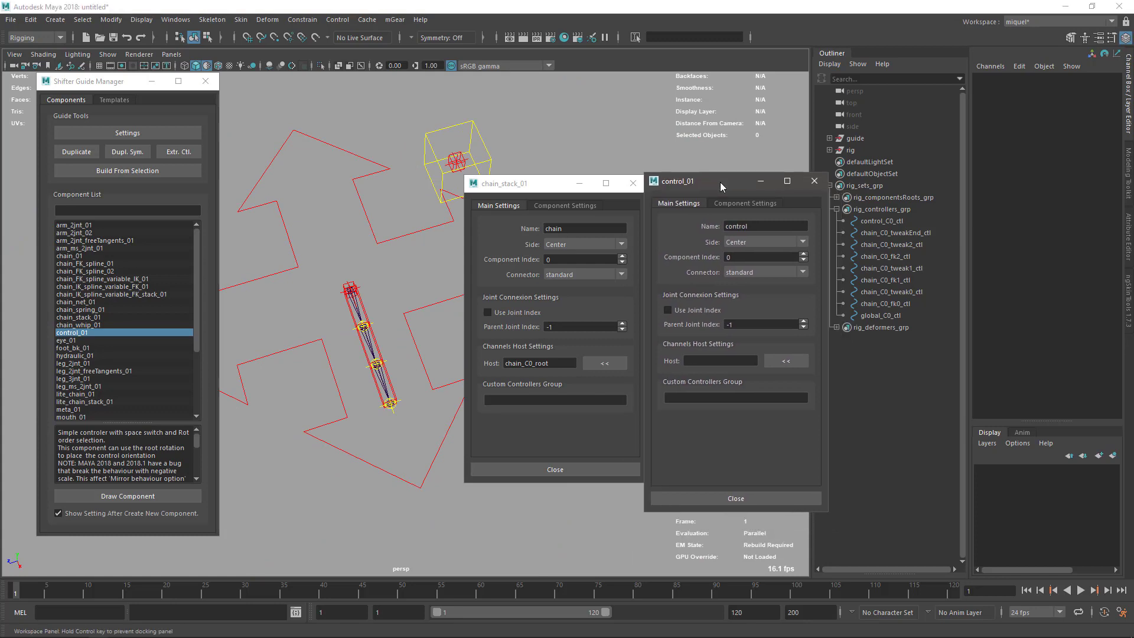
left_click(555, 205)
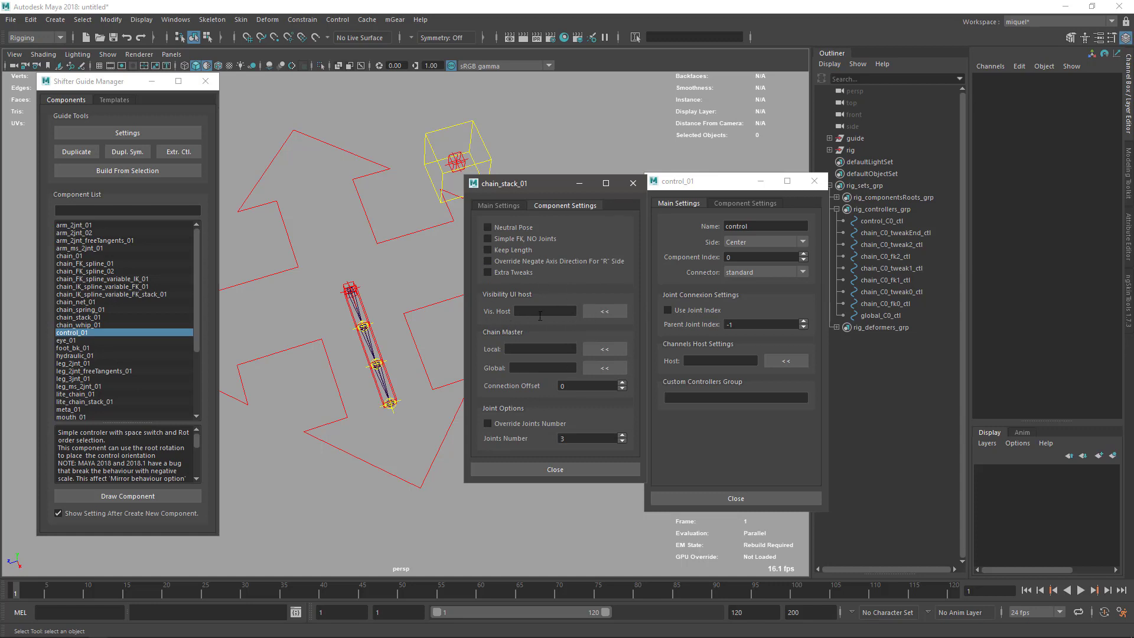
mouse_move(542, 311)
Step: Delete the built rig and set control_C0_root as the chain's visibility UI host
left_click(853, 150)
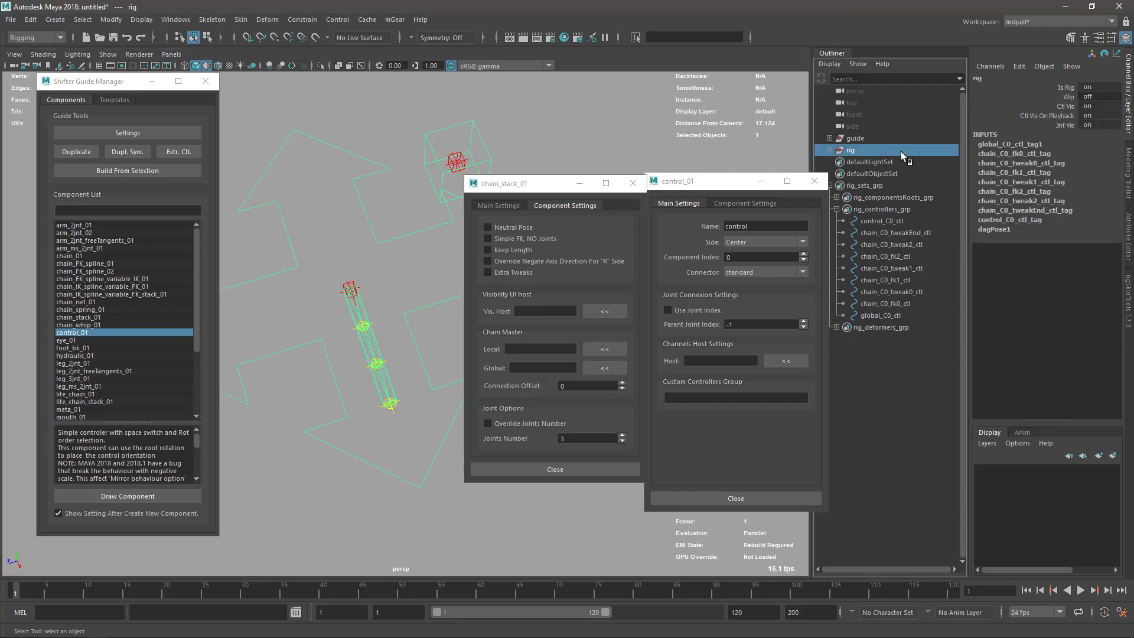
key("Delete")
left_click(456, 161)
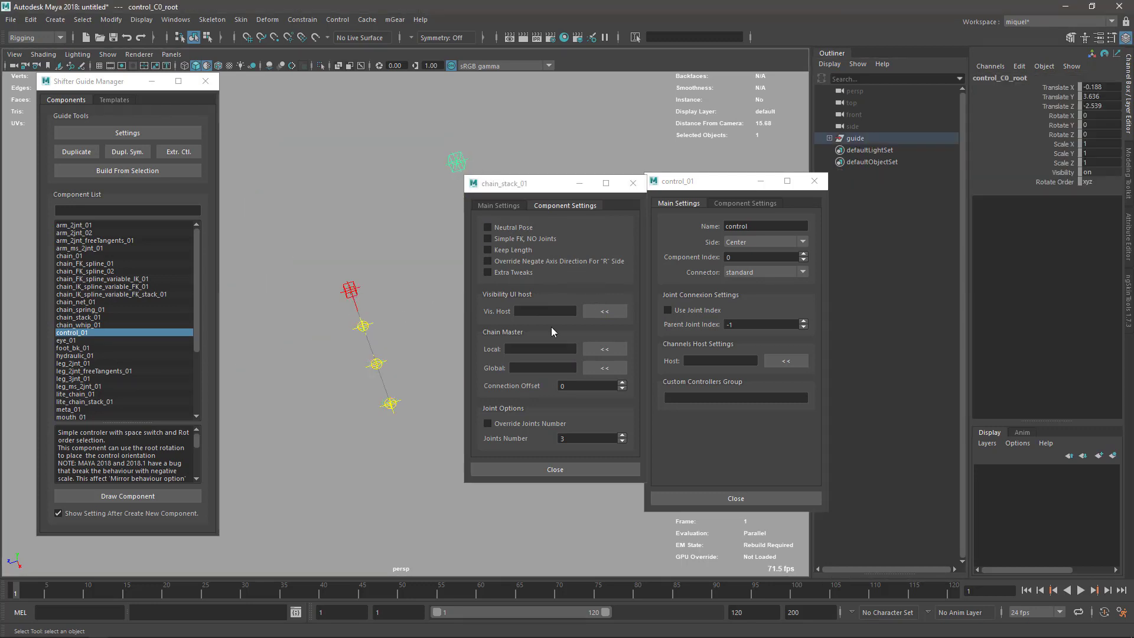
left_click(598, 312)
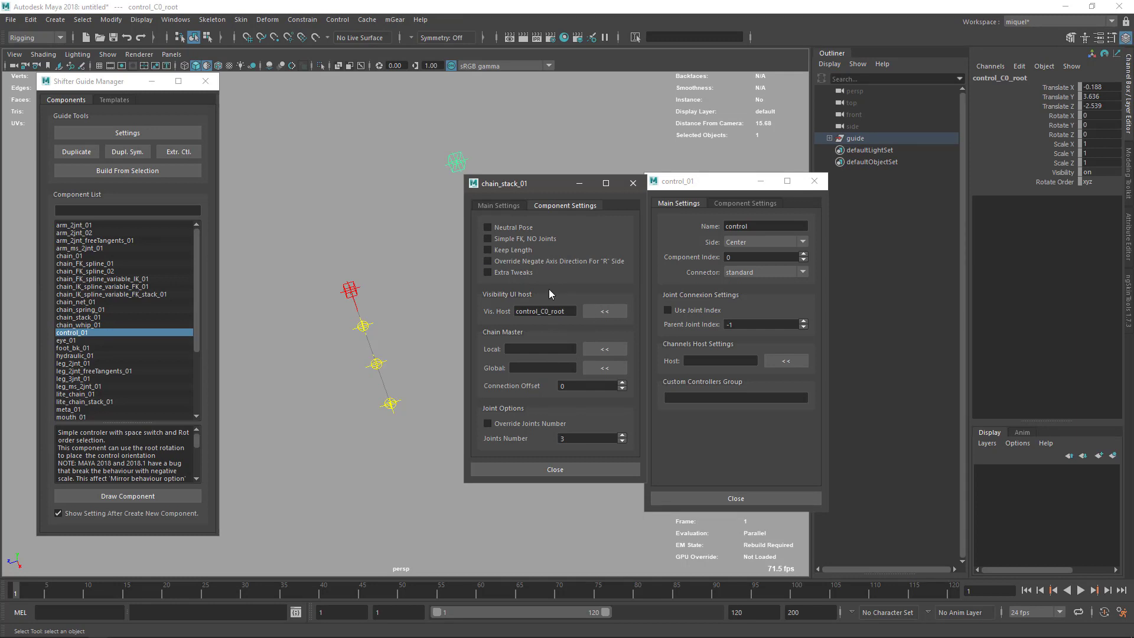
left_click(409, 287)
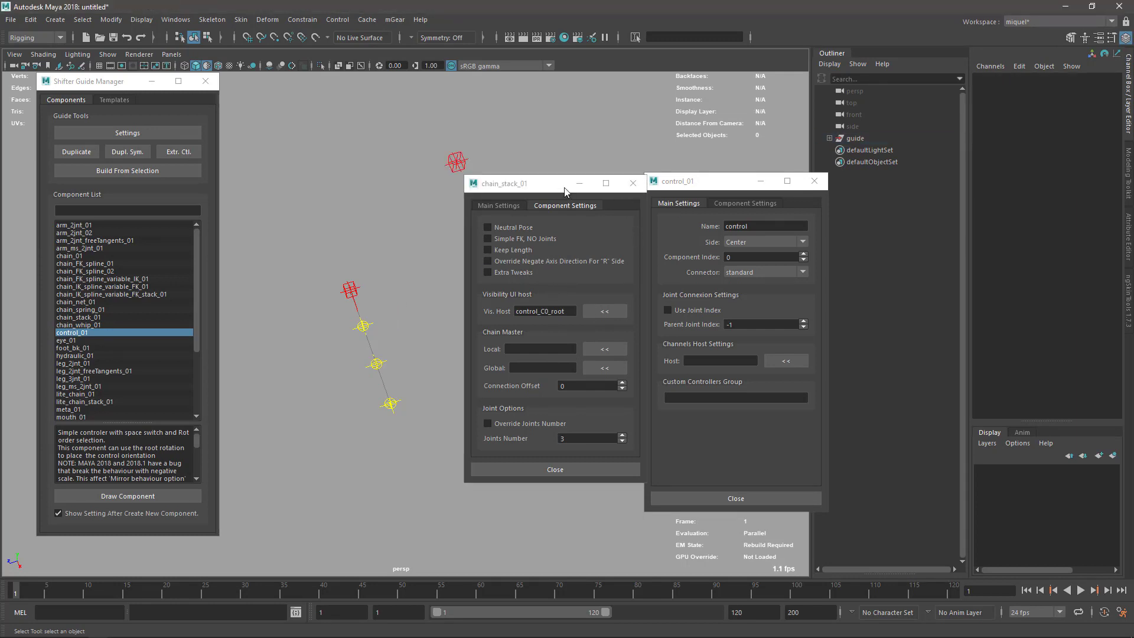
Step: Move the chain_stack_01 settings window lower, rebuild the rig from the guide, and close the build log
left_click_drag(564, 191, 559, 223)
left_click(854, 138)
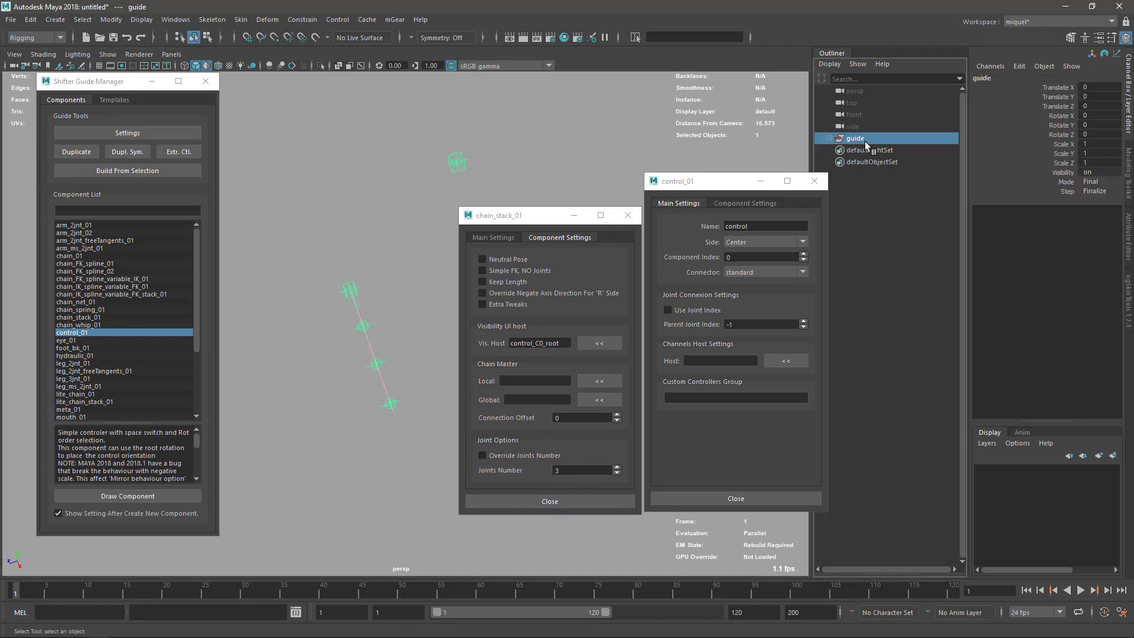
key("ctrl+b")
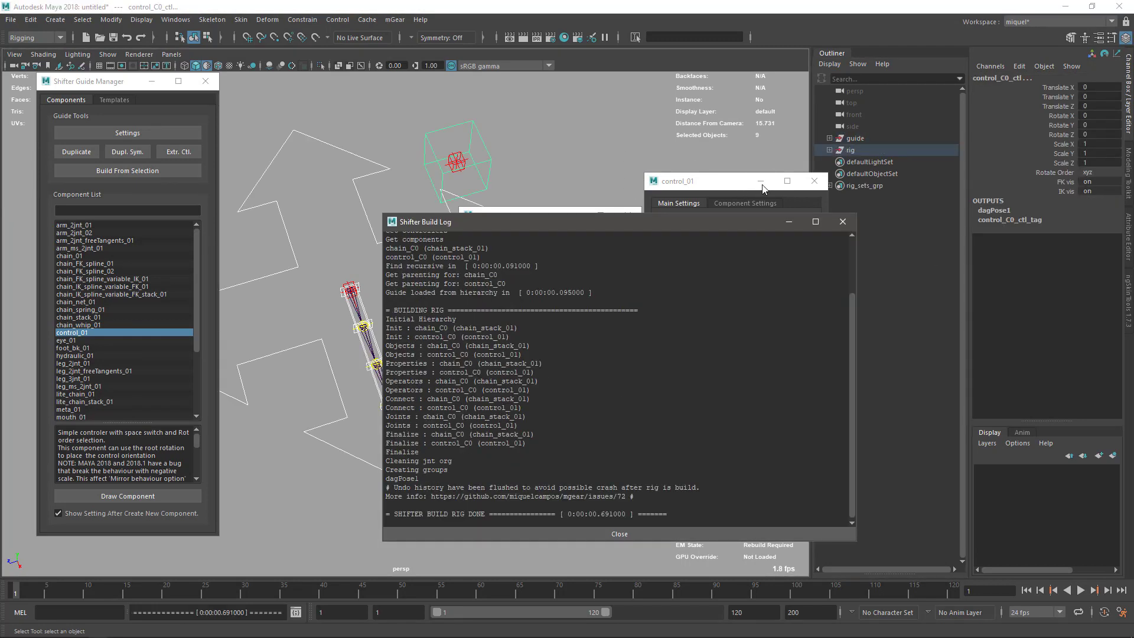
left_click(843, 222)
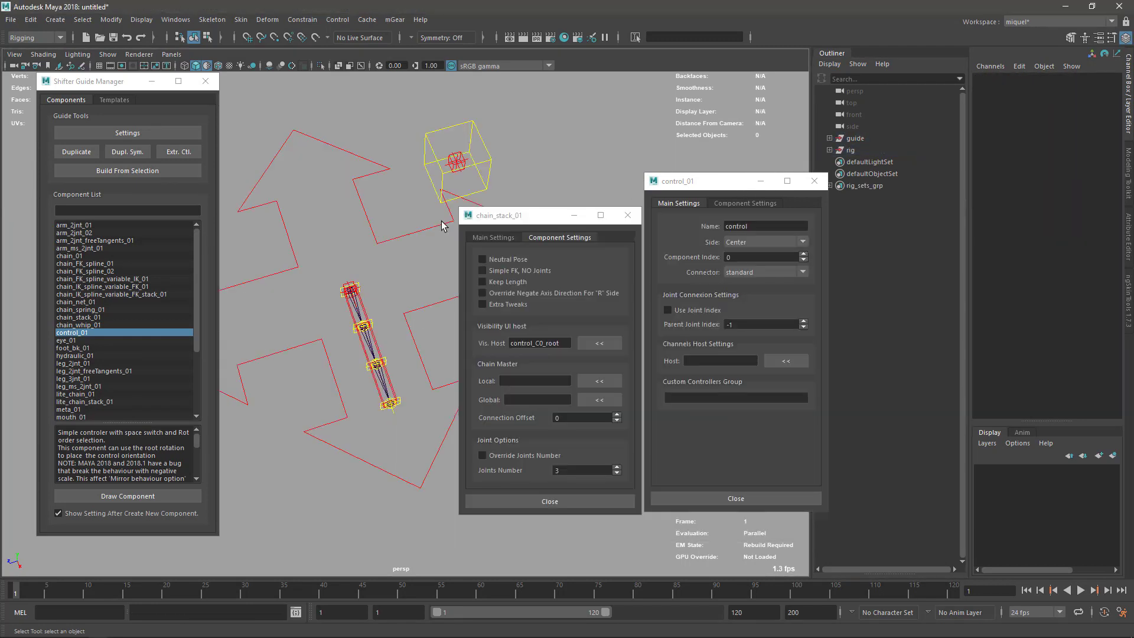
Step: Try the FK vis channel on the cube control and examine the channels on the chain's first FK control
left_click(1081, 180)
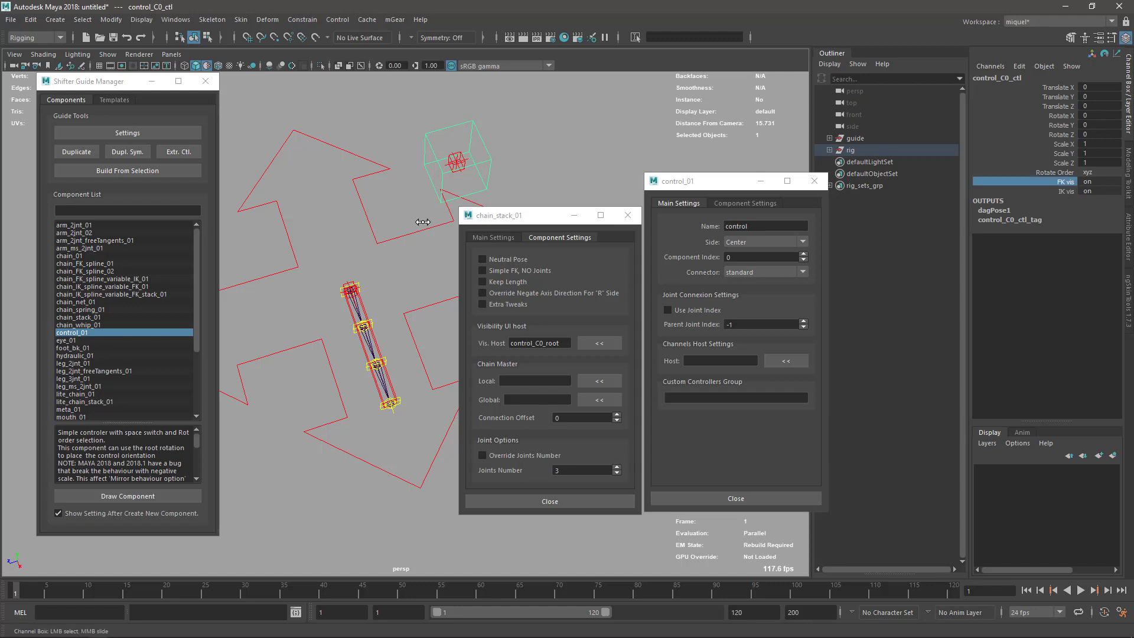
middle_click_drag(422, 222, 357, 220)
left_click(360, 307)
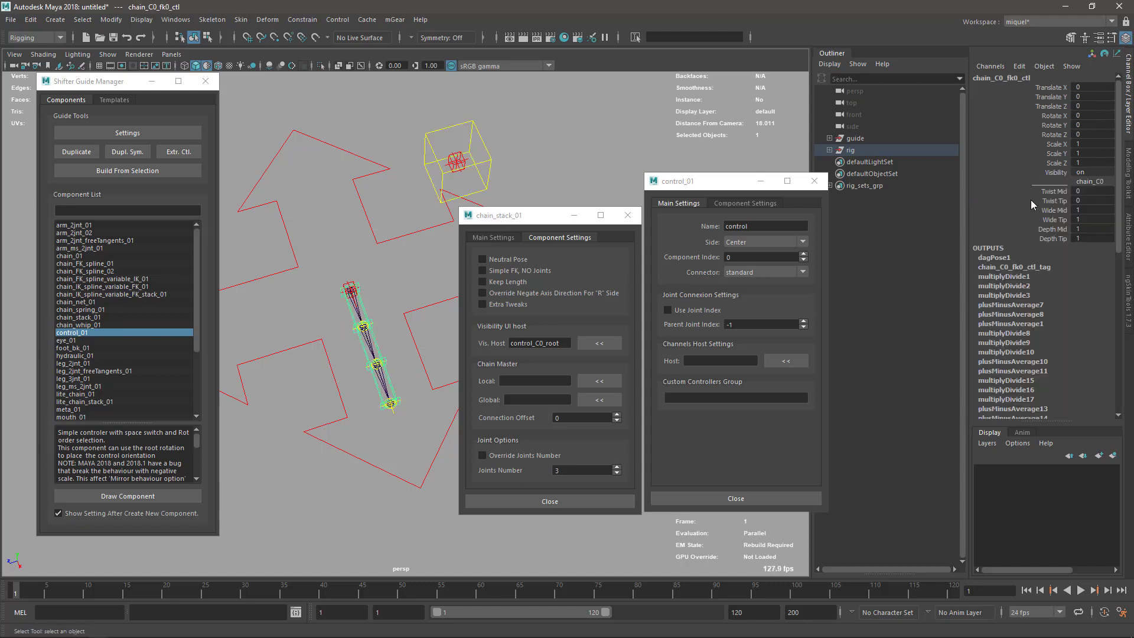
Step: Close both component settings windows and delete the built rig
left_click(813, 180)
left_click(627, 215)
left_click(860, 149)
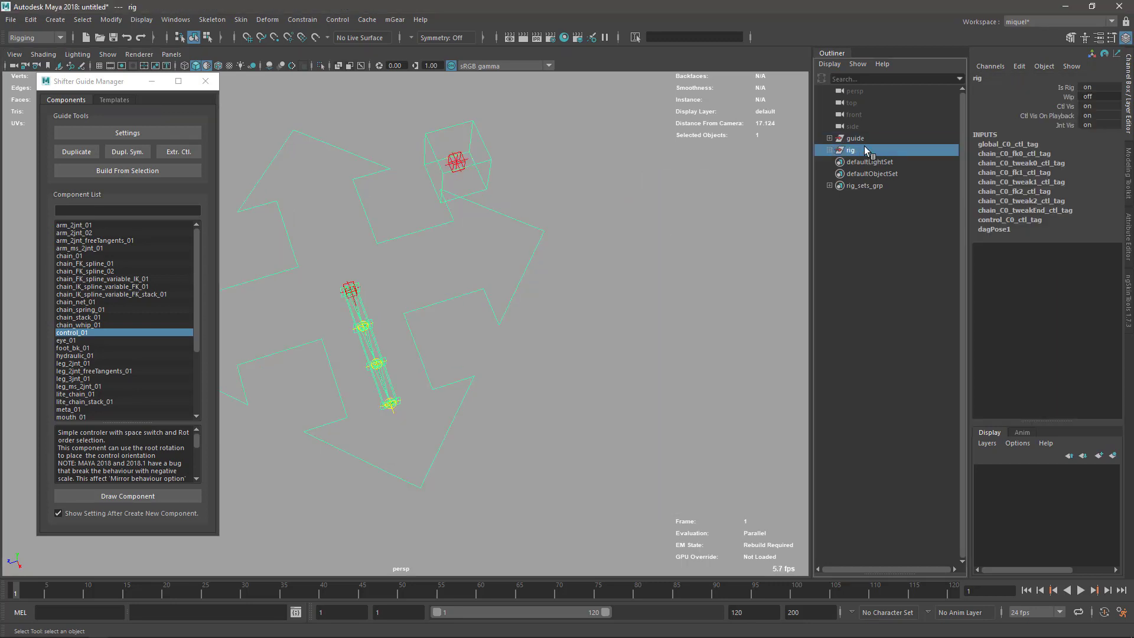
key("Delete")
Step: Disable Use Classic Channel Names in the guide root's settings and close the settings window
left_click(860, 139)
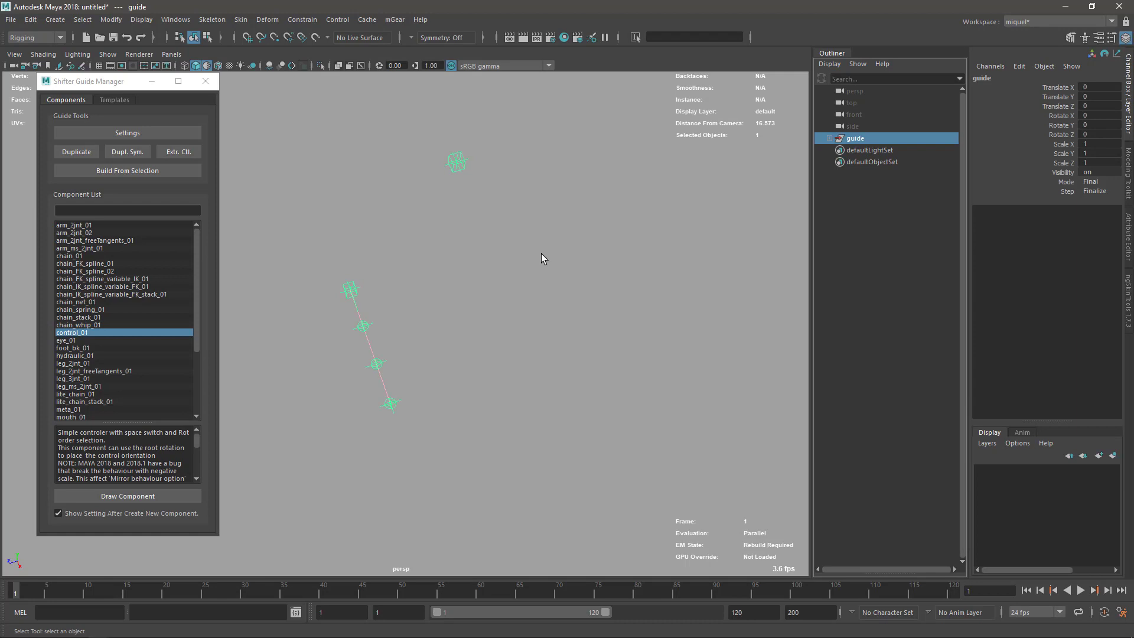
key("Return")
left_click_drag(369, 85, 586, 80)
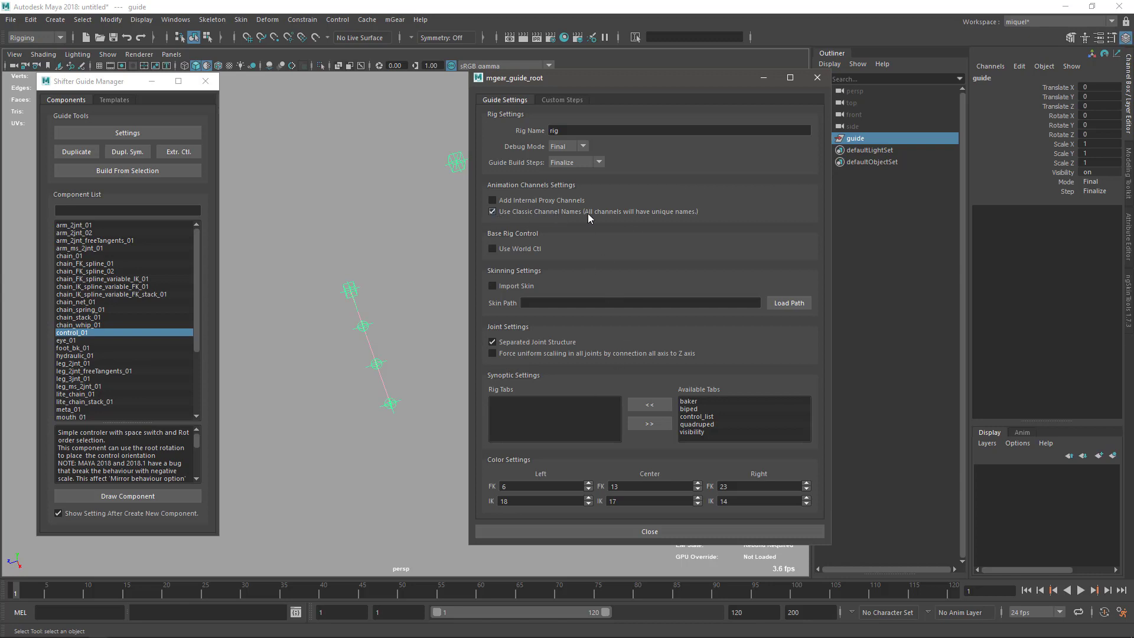
mouse_move(526, 216)
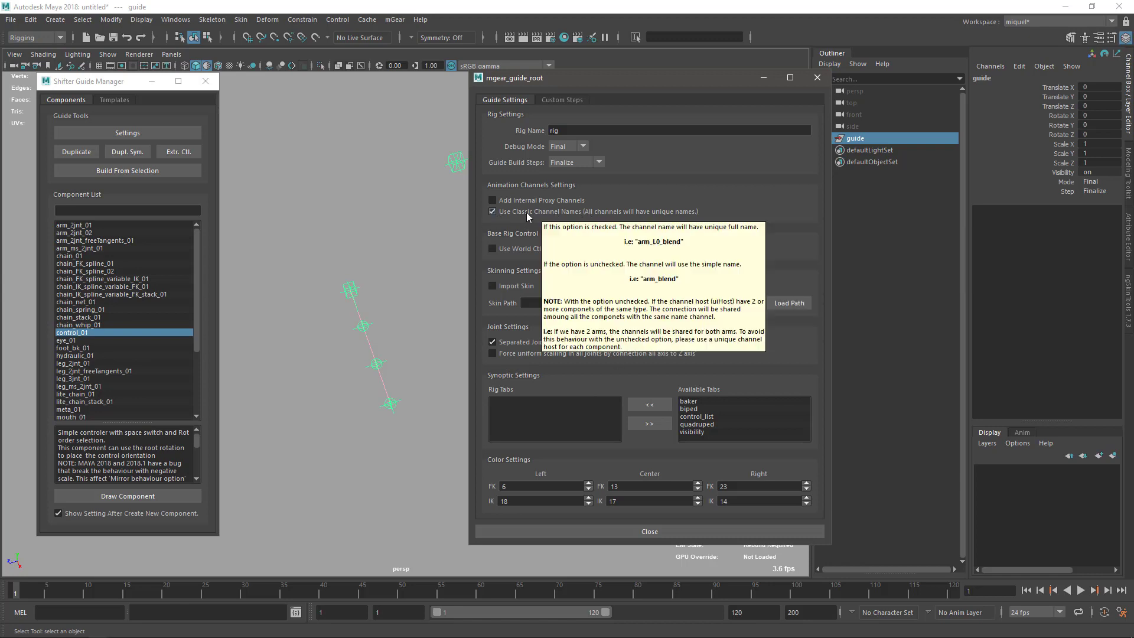
left_click(492, 212)
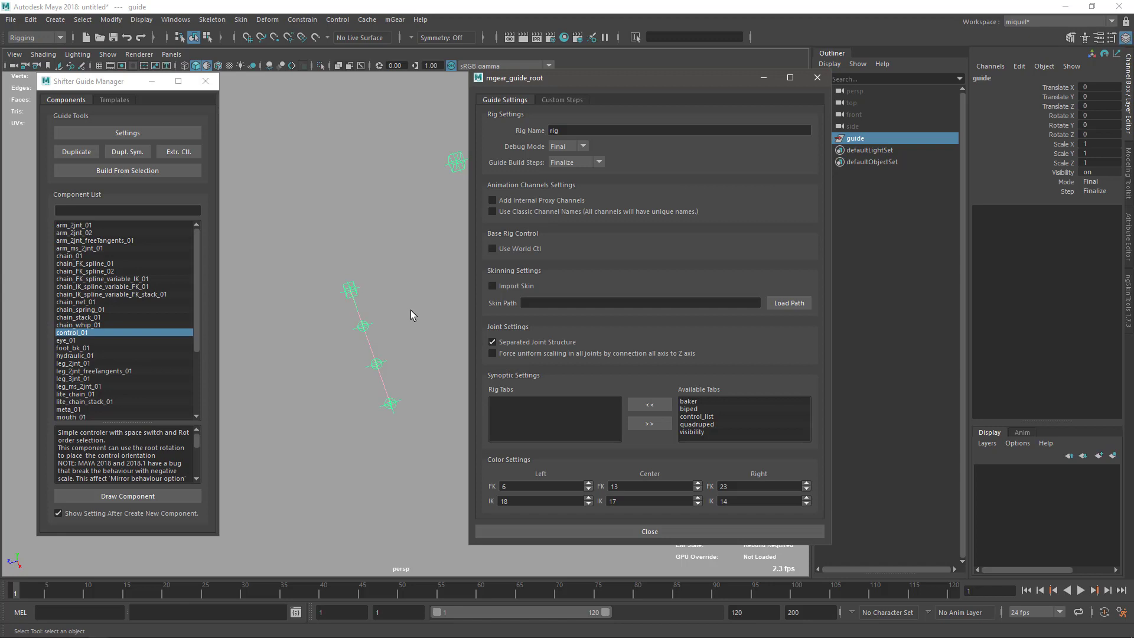
left_click(817, 77)
key("ctrl+d")
key("w")
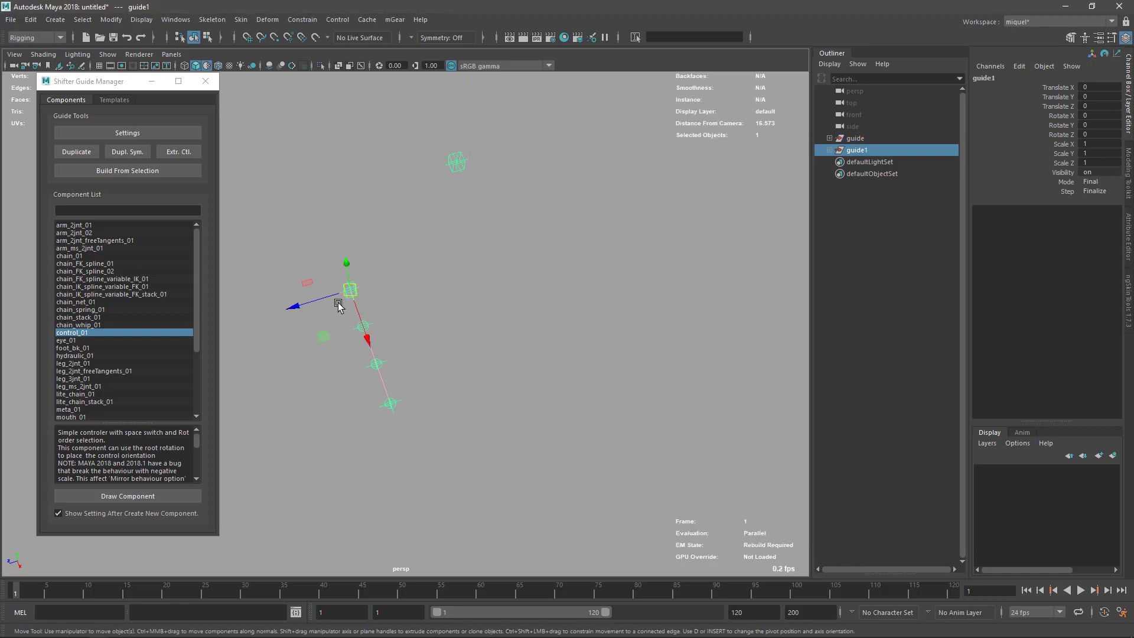
left_click_drag(336, 302, 397, 277)
key("q")
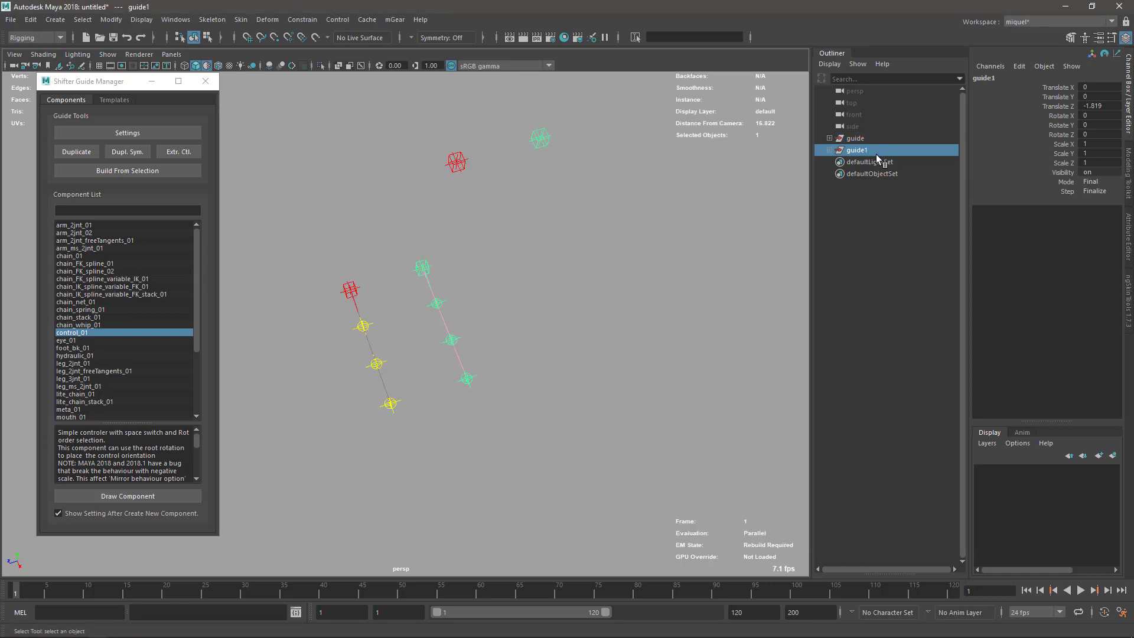
key("Delete")
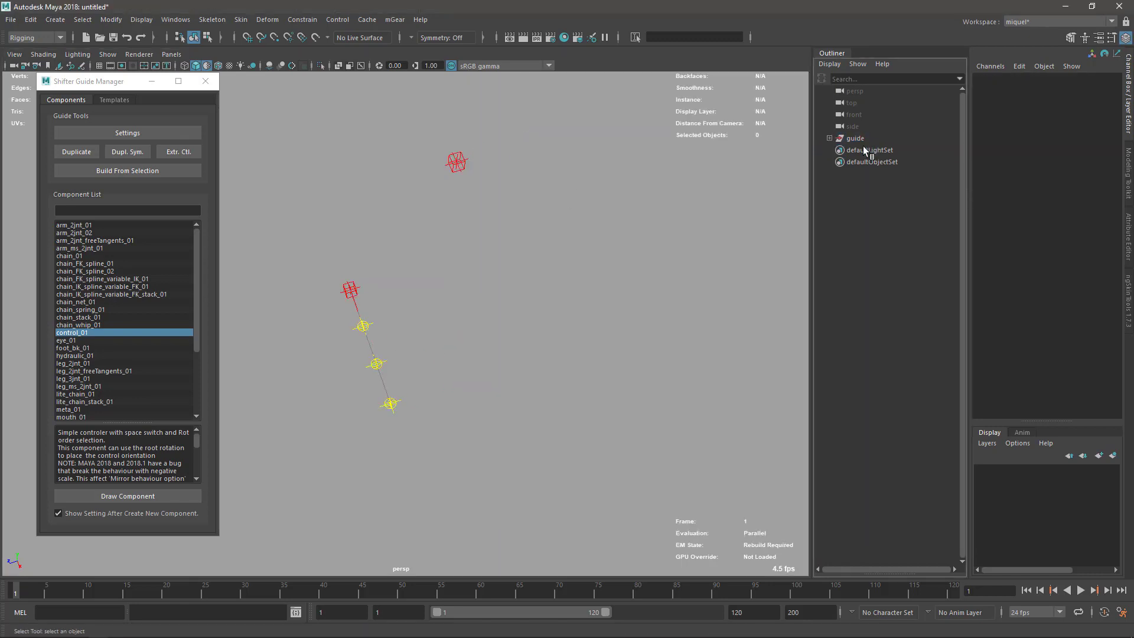
Step: Duplicate the chain guide component twice, placing the copies beside the original at about -2.1 and -4.99 in Translate Z
left_click(355, 278)
key("w")
left_click_drag(353, 289, 679, 169)
key("ctrl+d")
key("q")
Step: Open the last chain copy's main settings and assign chain_C1_root as the channels host
key("ctrl+a")
left_click(678, 188)
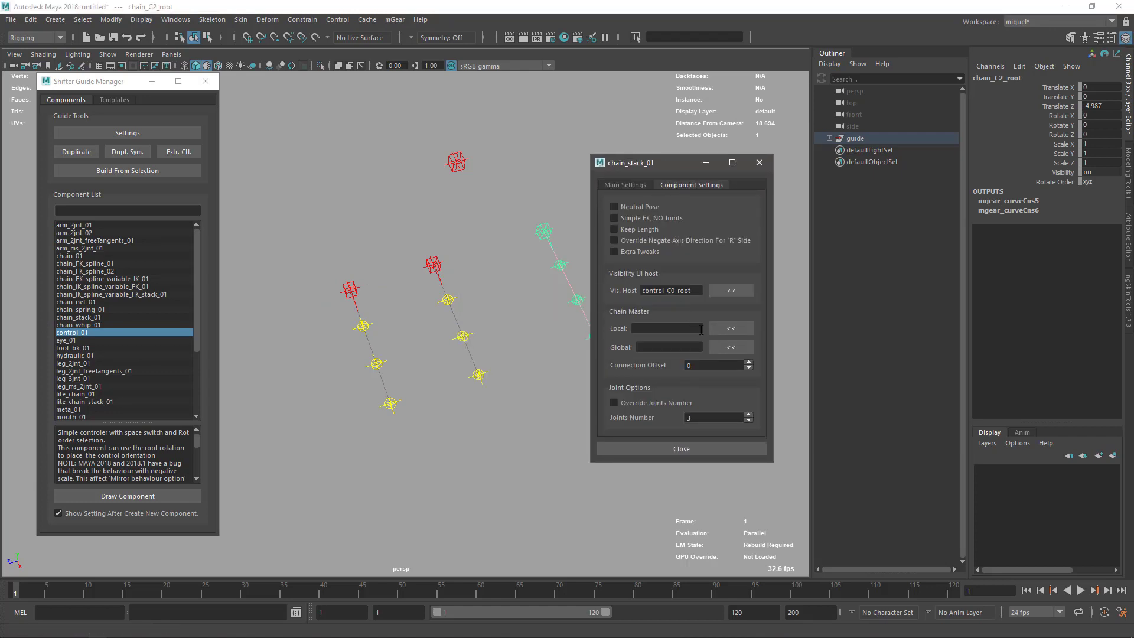
left_click(625, 184)
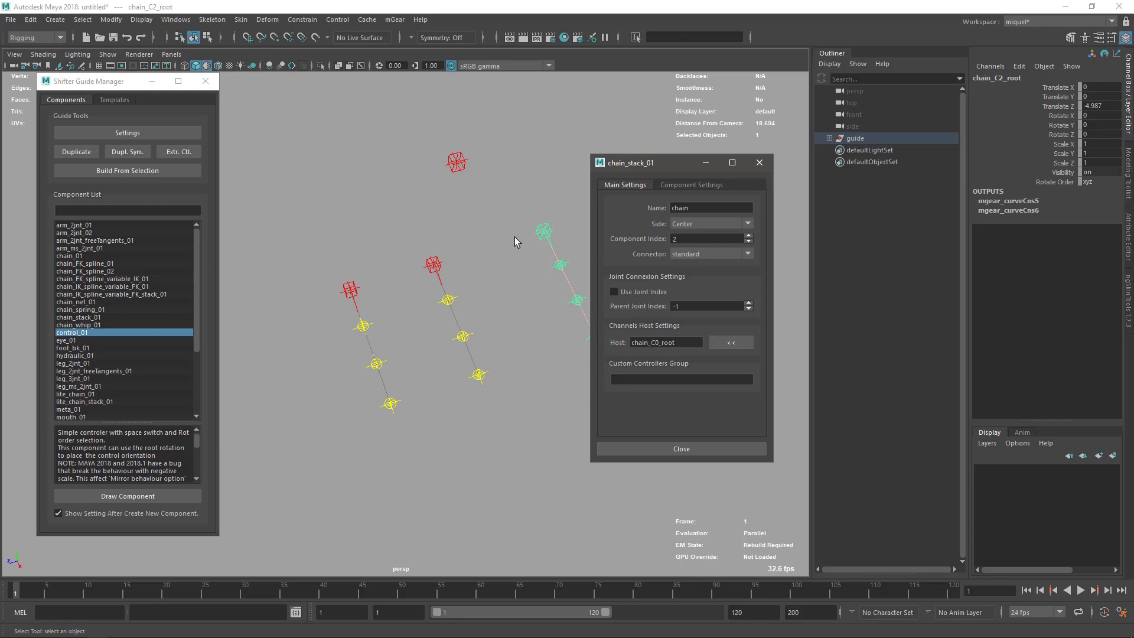
left_click(732, 343)
left_click(434, 266)
left_click(721, 346)
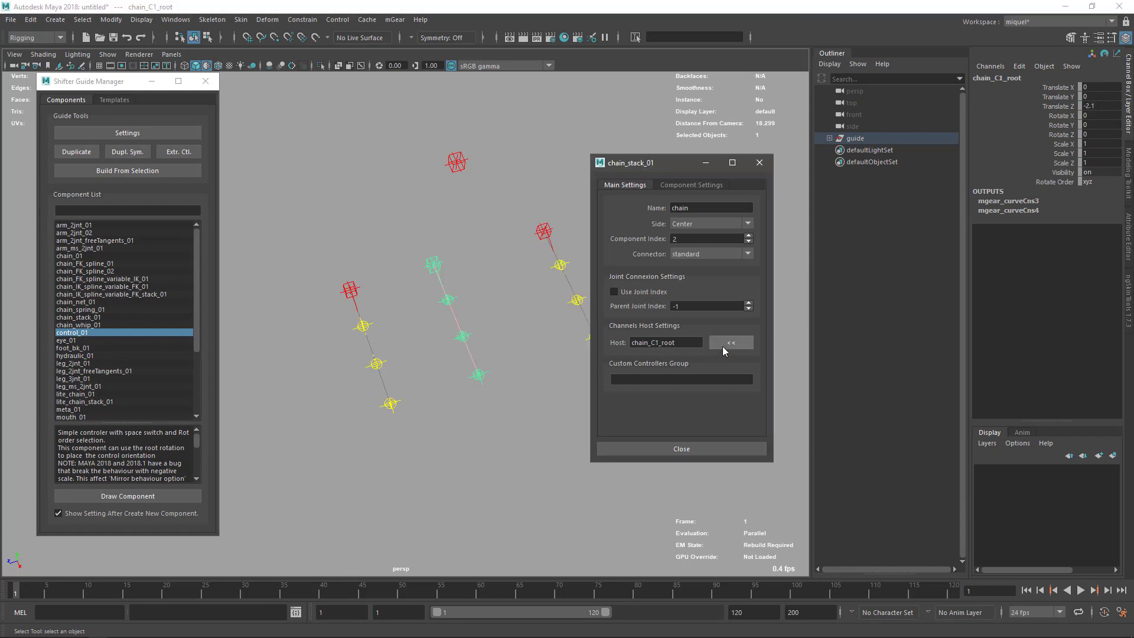
left_click(543, 231)
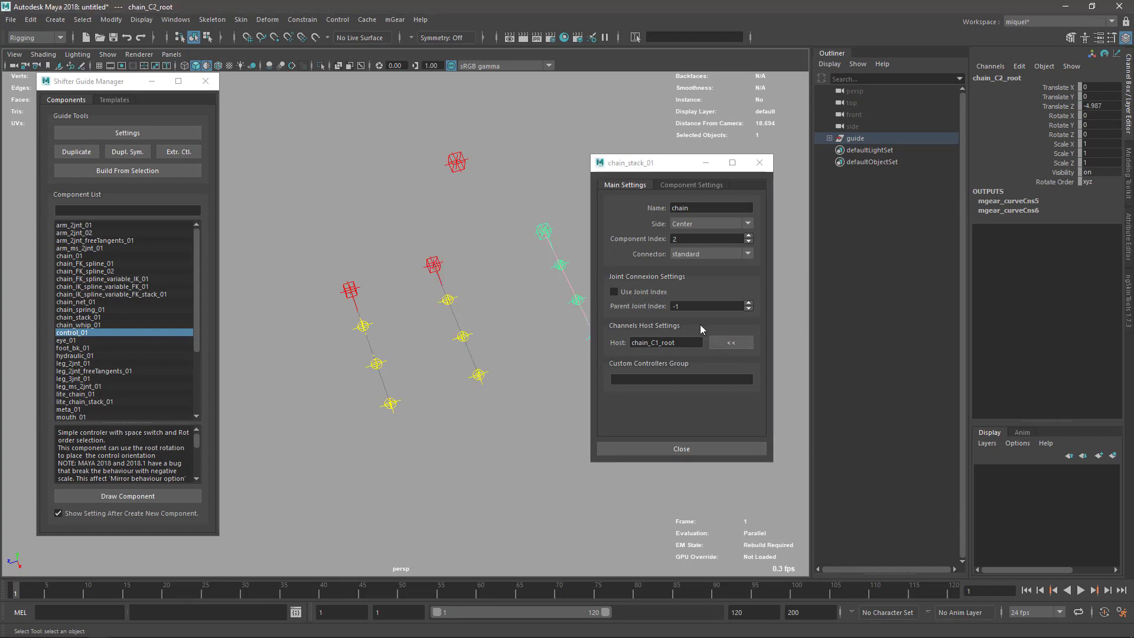
left_click(714, 343)
left_click(435, 264)
left_click(717, 345)
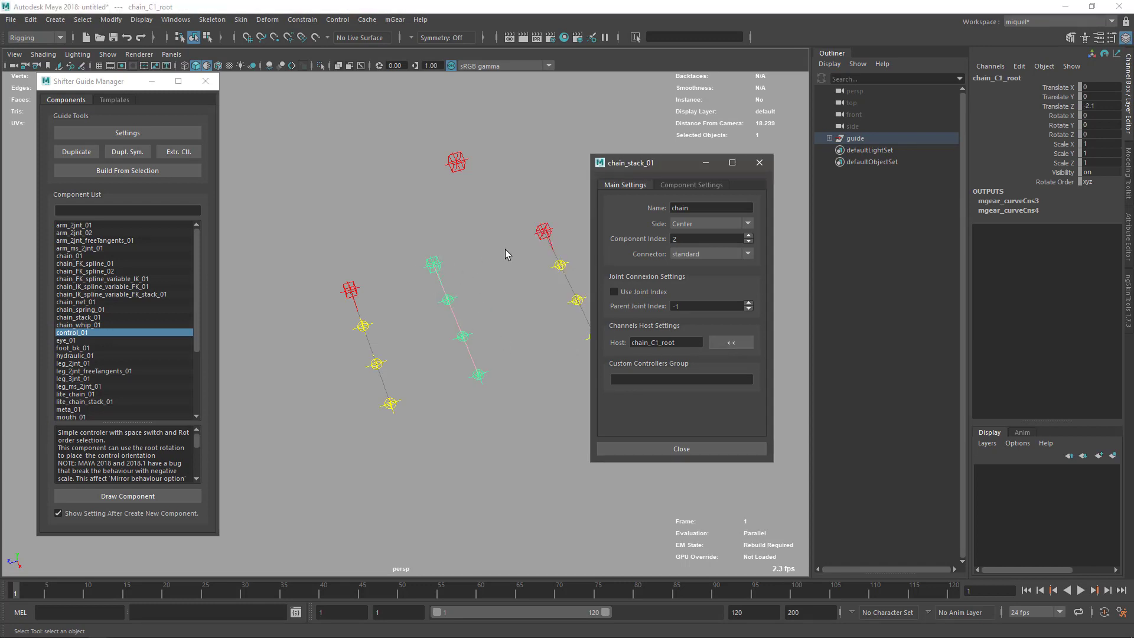
Step: Inspect the first chain's channels host and set the third chain's channels host to its own root, chain_C2_root
left_click(357, 295)
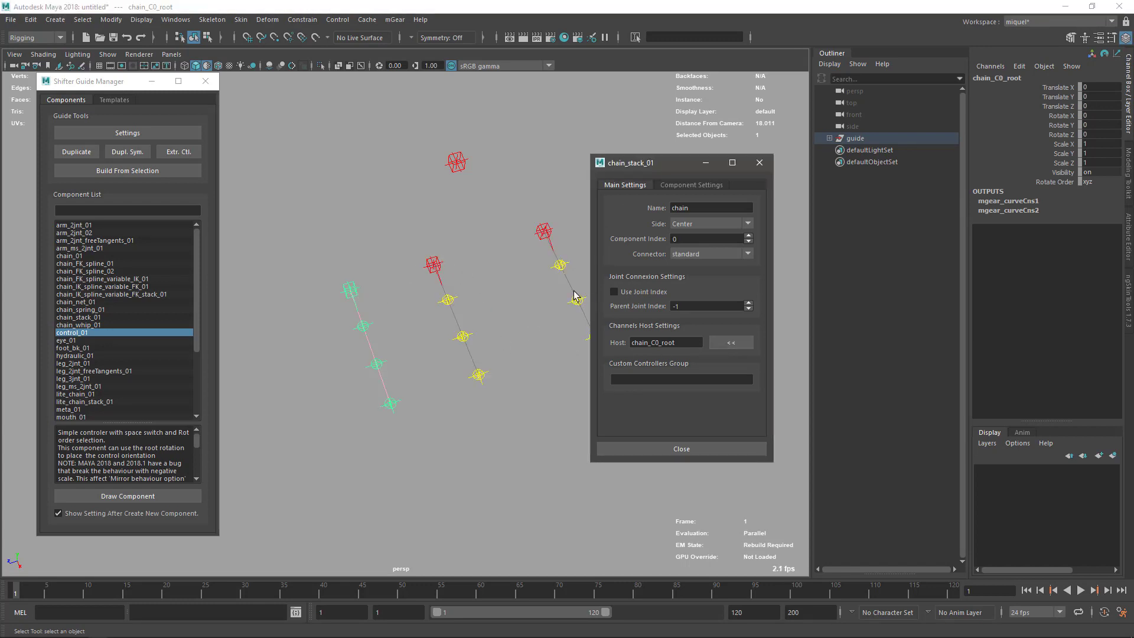
left_click(433, 265)
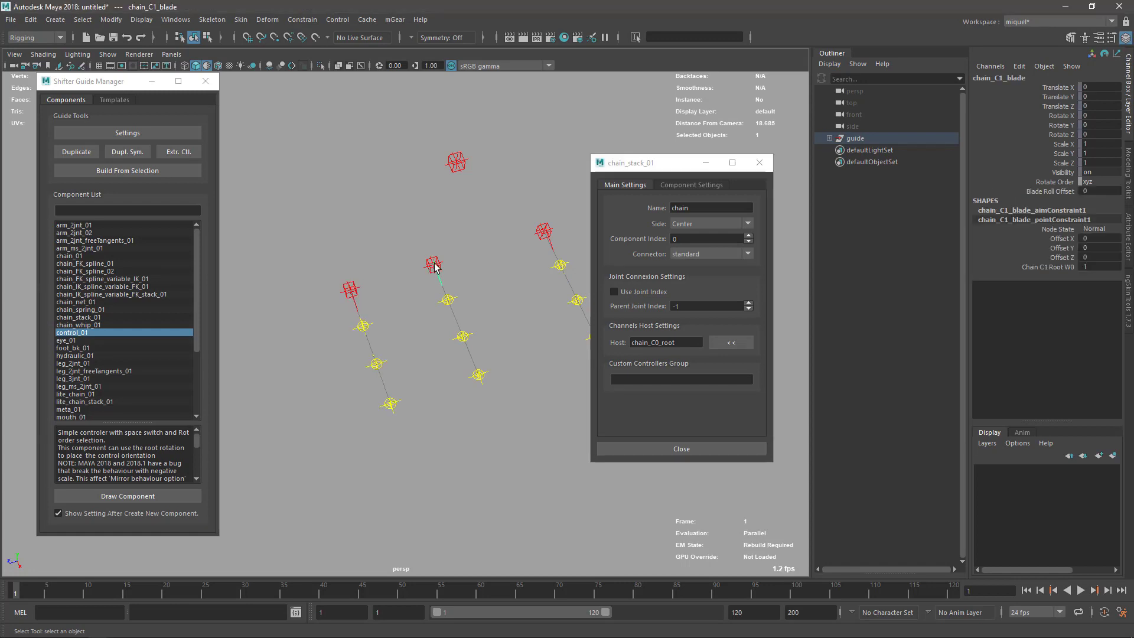
left_click(537, 236)
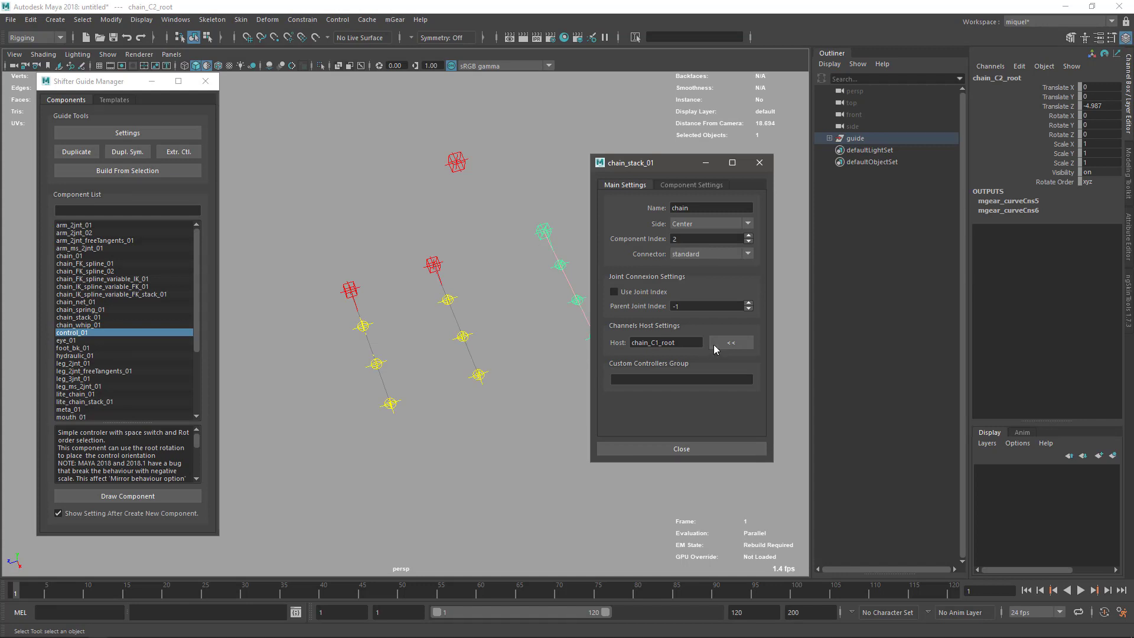
left_click(714, 344)
Step: Check the channels host in the main settings of each of the three chains
left_click(436, 264)
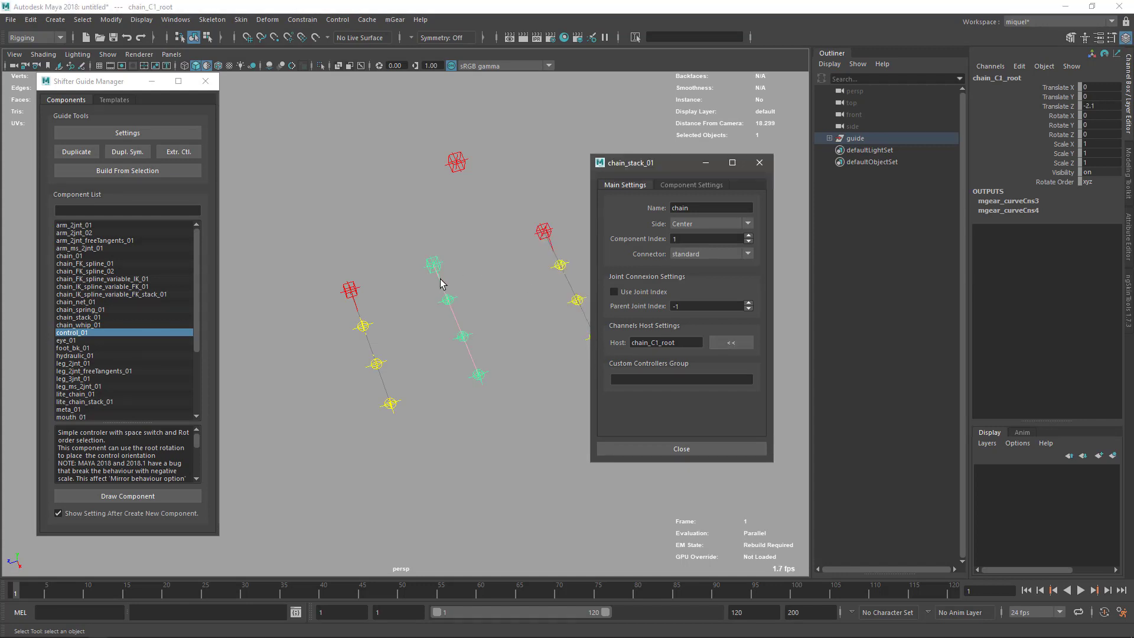
left_click(352, 291)
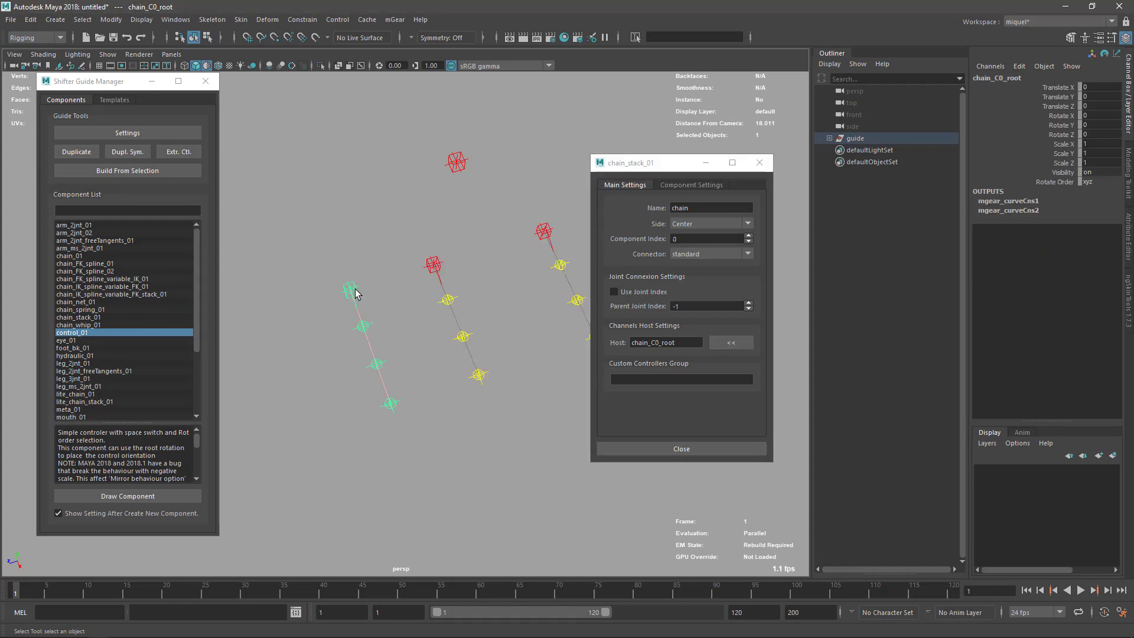
left_click(433, 266)
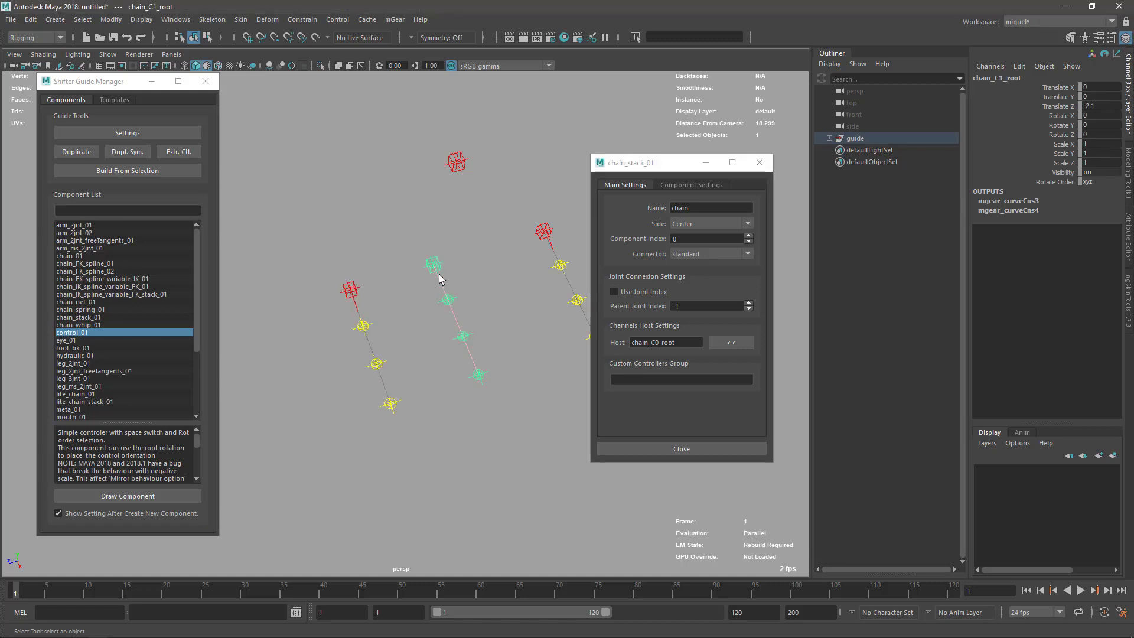
left_click(543, 232)
left_click(539, 245)
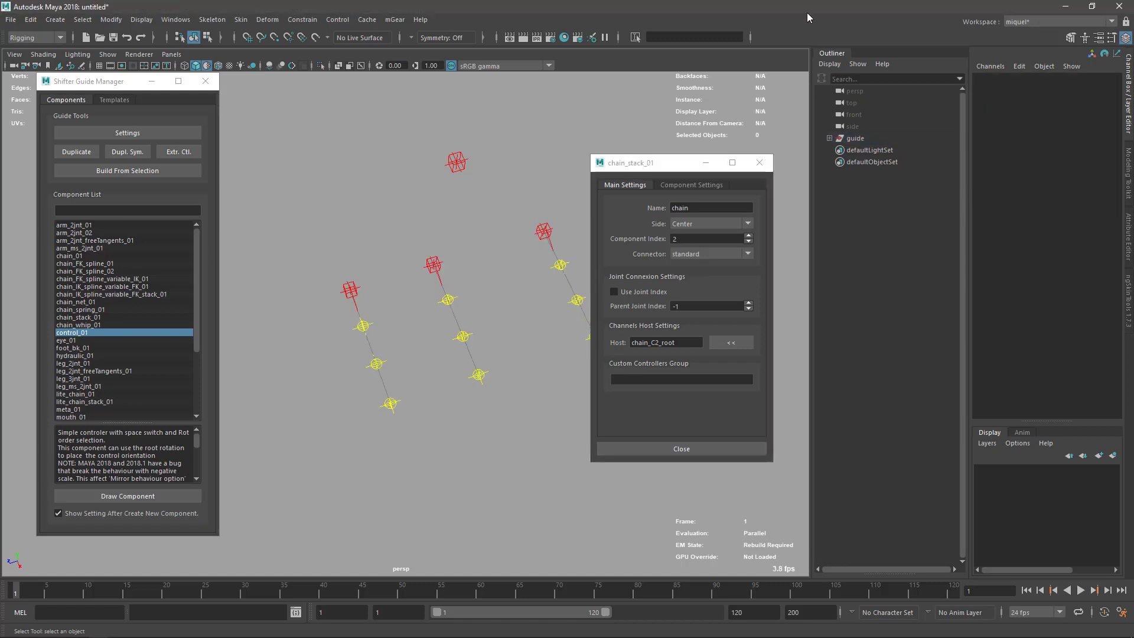
Step: Check the visibility host in the third chain's component settings and close the settings window
mouse_move(619, 165)
left_mouse_down()
mouse_move(614, 123)
mouse_move(629, 151)
left_mouse_up()
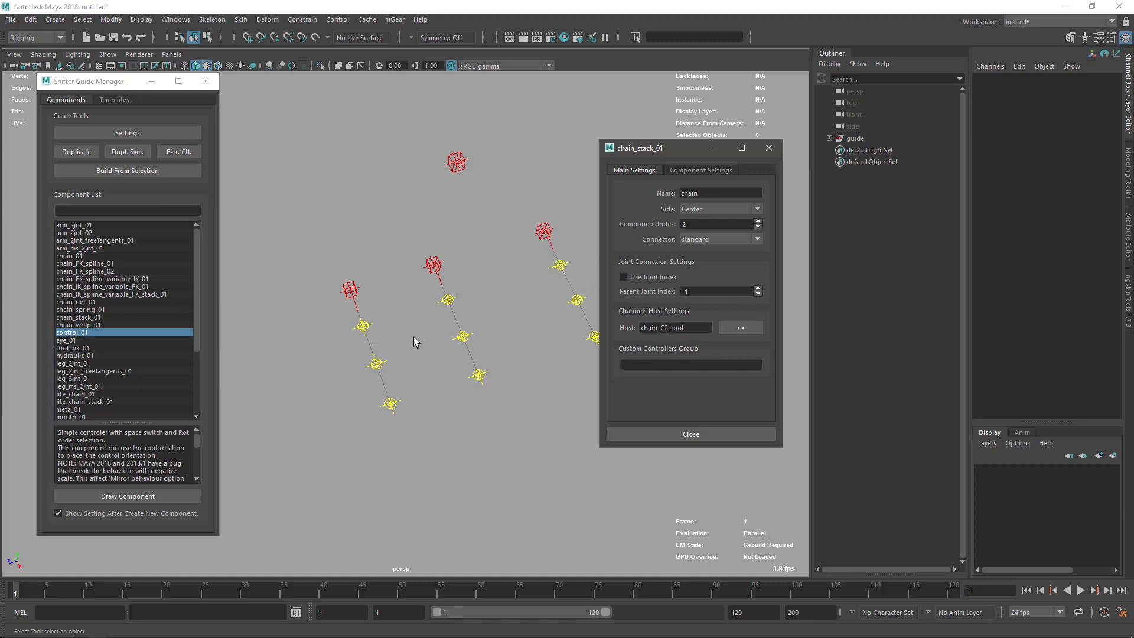
left_click(694, 171)
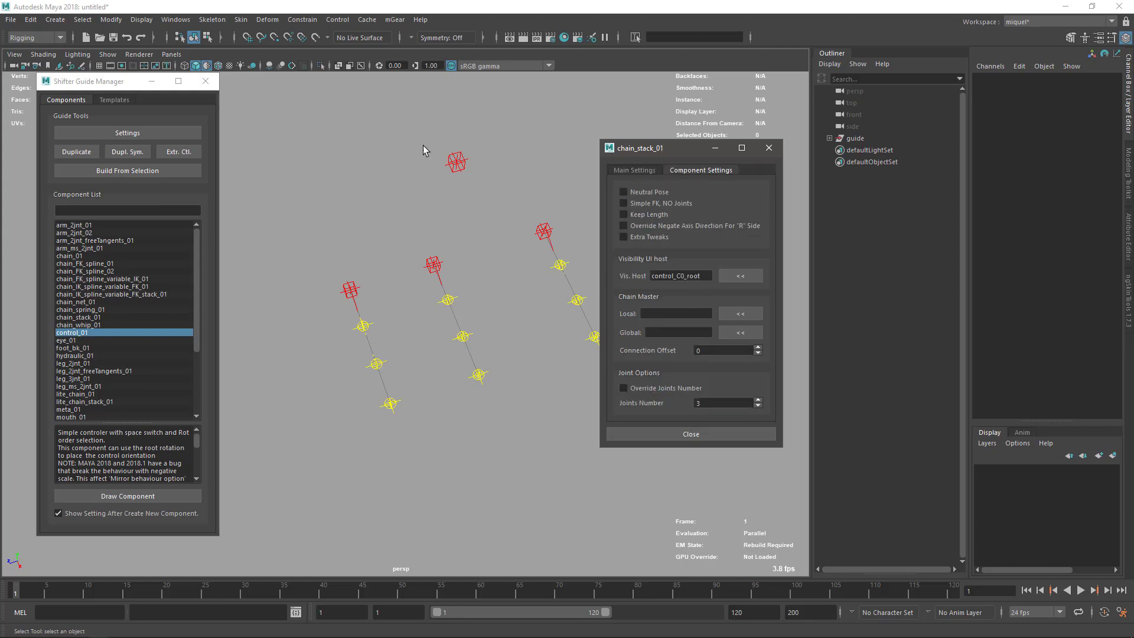
left_click(768, 148)
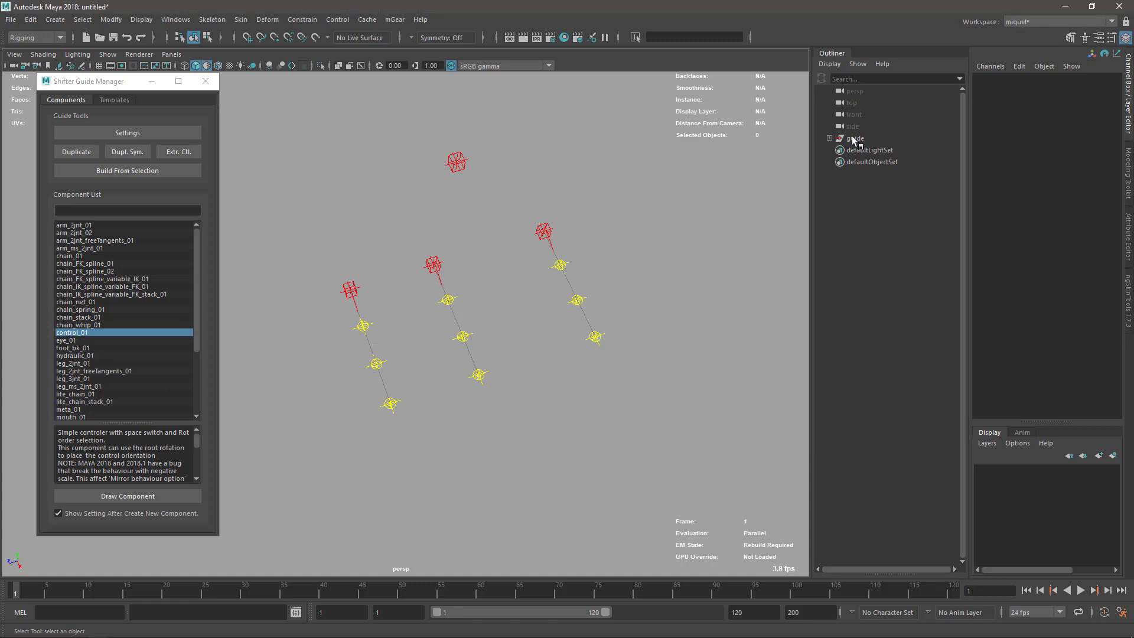
Step: Check the animation channel options in the guide root's settings and close the window
left_click(855, 138)
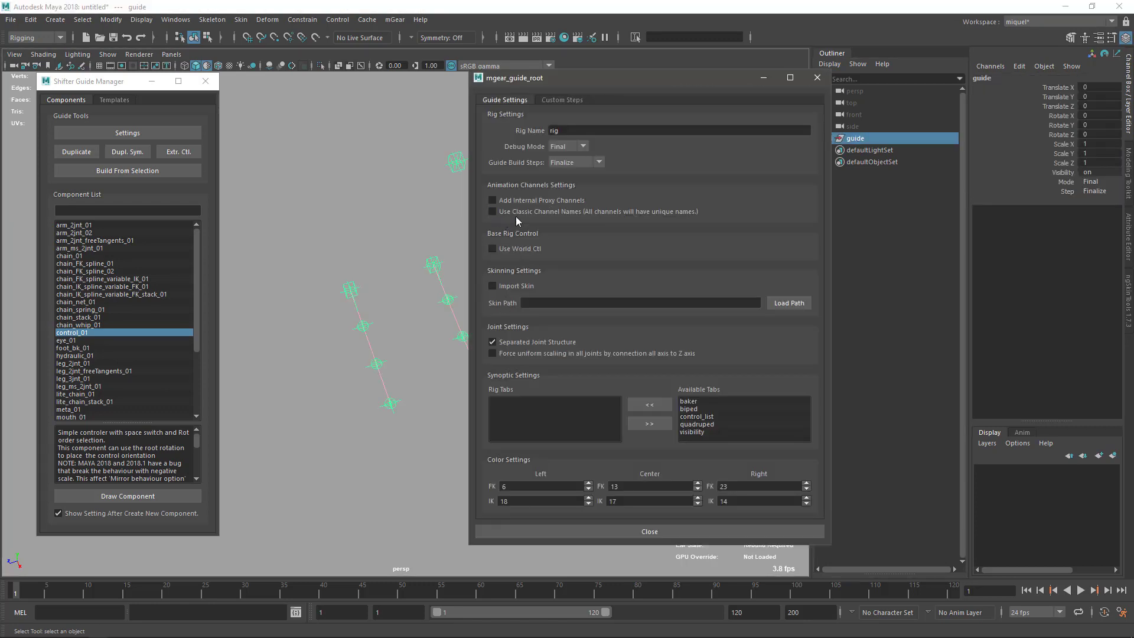
left_click(817, 78)
left_click(850, 187)
Step: Build the rig from the three-chain guide and close the build log
left_click(854, 139)
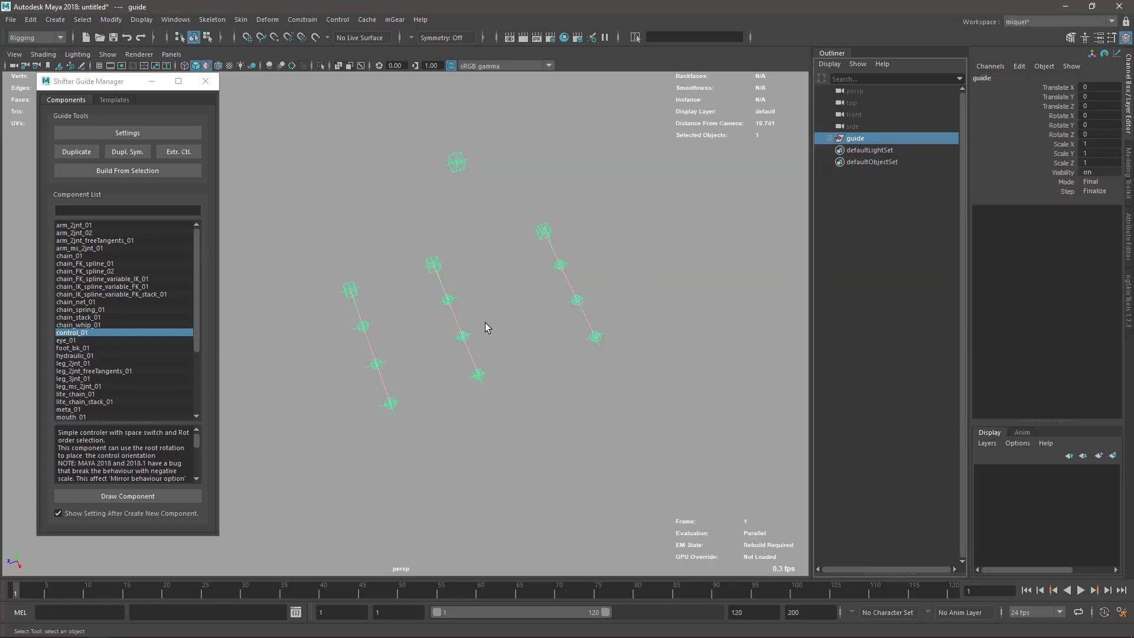
key("g")
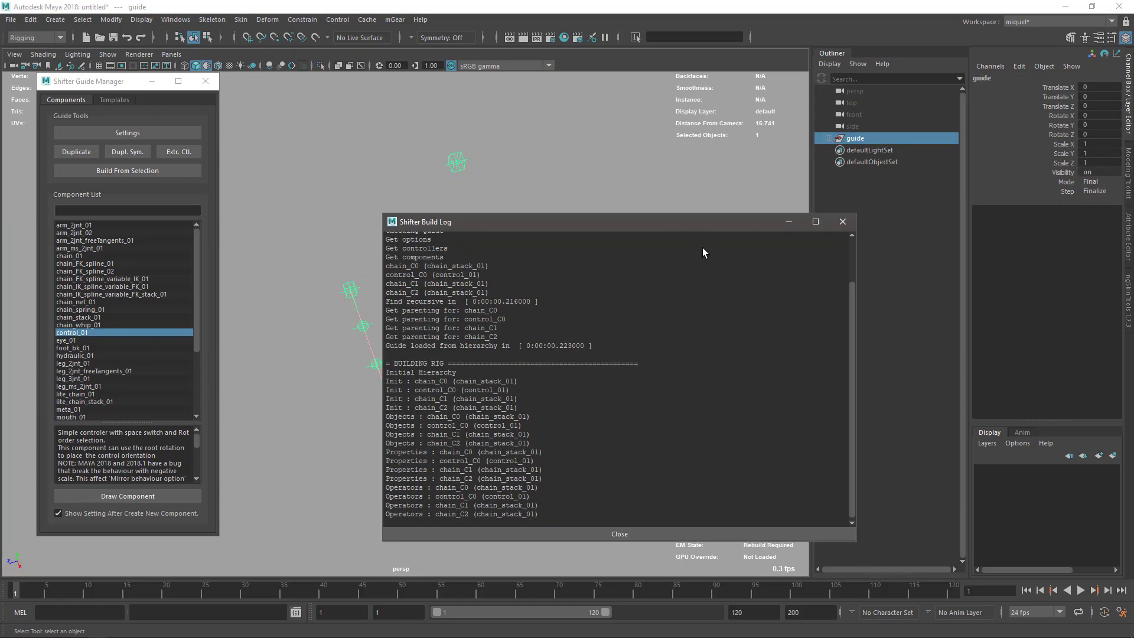
left_click(842, 221)
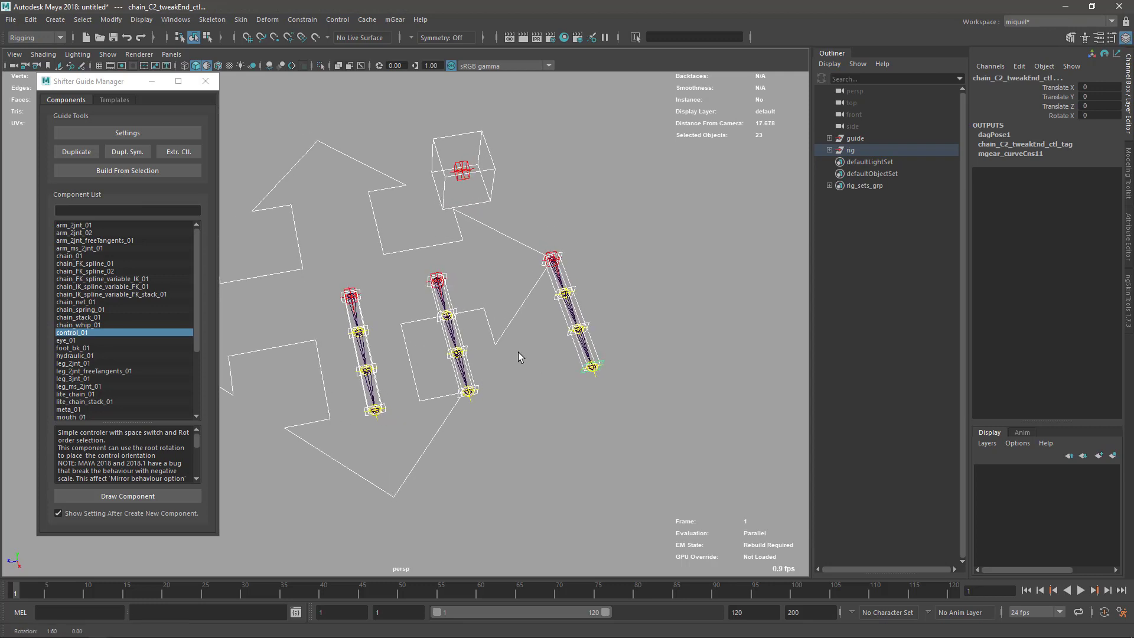
Step: Try the FK vis channel on the cube control and select Twist Mid on the middle chain's first FK control
left_click_drag(443, 264, 448, 144, "alt")
left_click(449, 146)
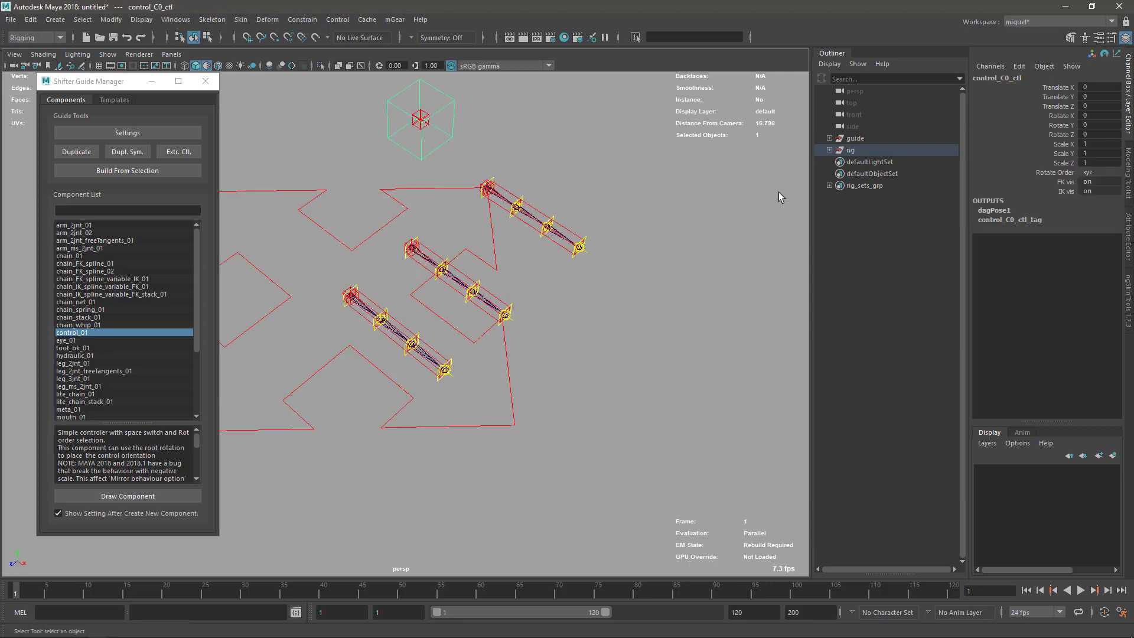
left_click(1064, 183)
middle_click_drag(636, 270, 534, 313)
left_click(435, 255)
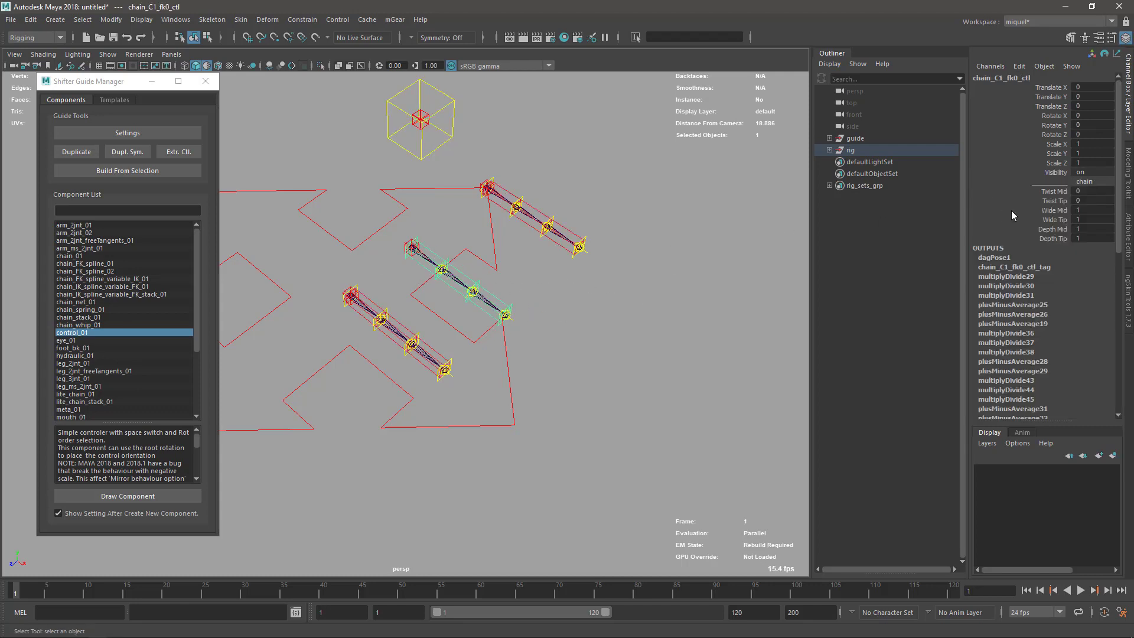
left_click(1055, 193)
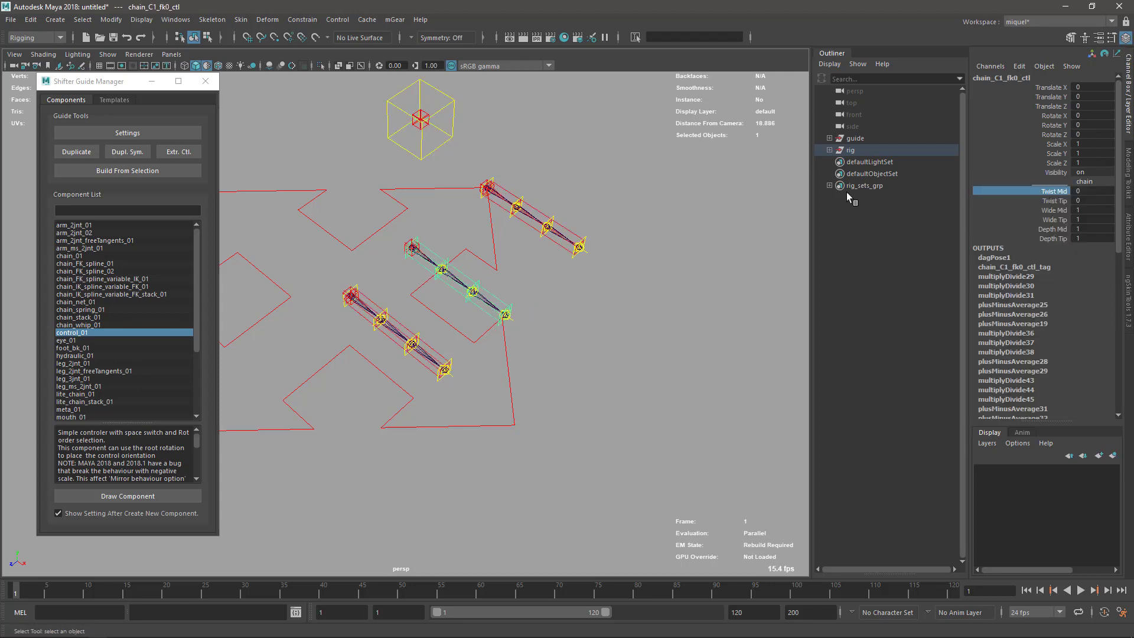
Step: Display the local rotation axes of all joints in the rig's jnt_org hierarchy
left_click(829, 150)
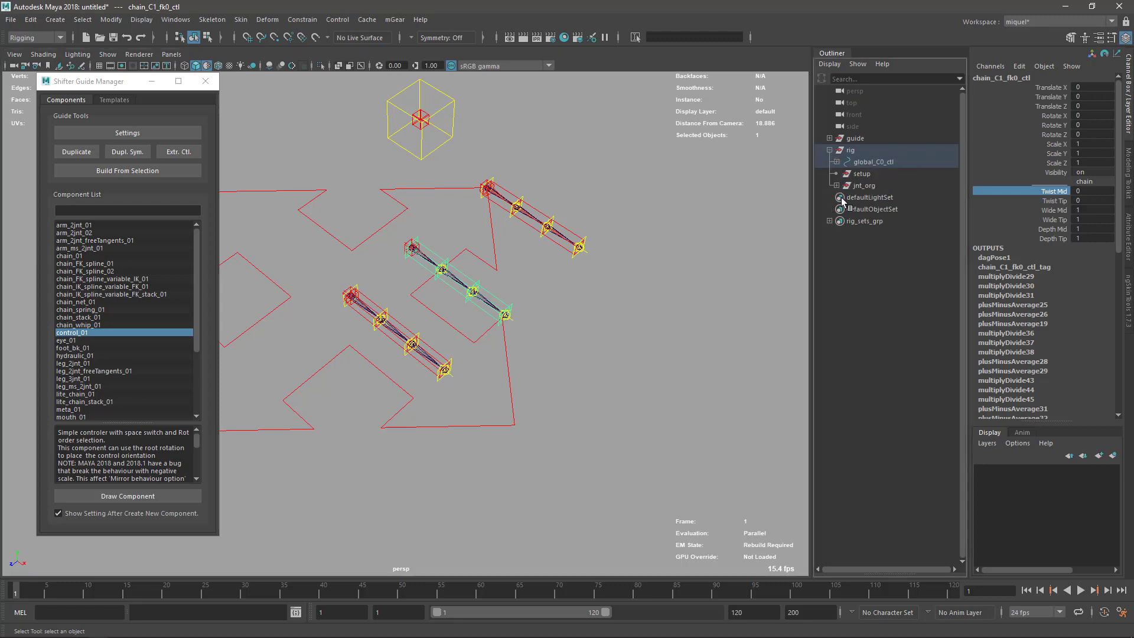
left_click(864, 186)
key("ctrl+shift+h")
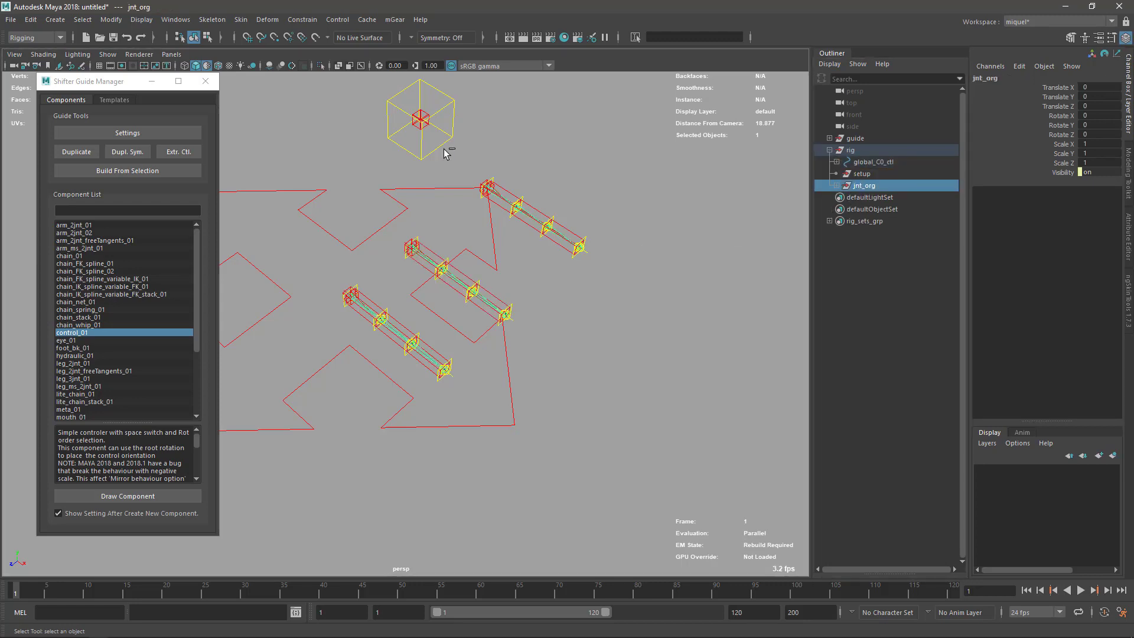
left_click(111, 20)
mouse_move(141, 20)
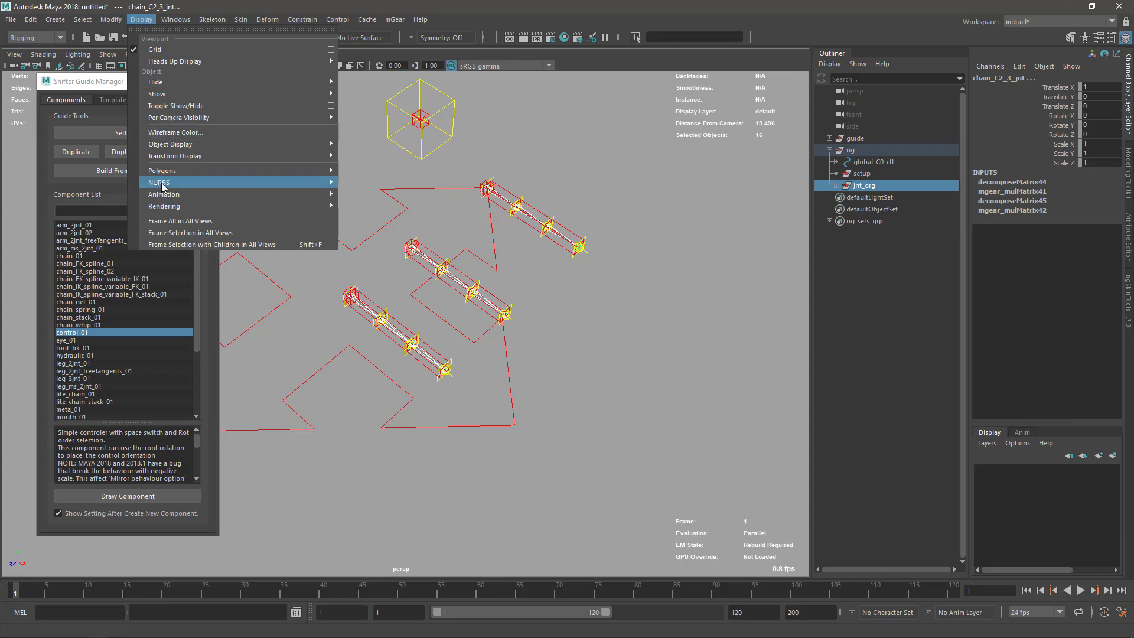
mouse_move(177, 157)
left_click(378, 164)
left_click(582, 342)
scroll(555, 307, "up", 3)
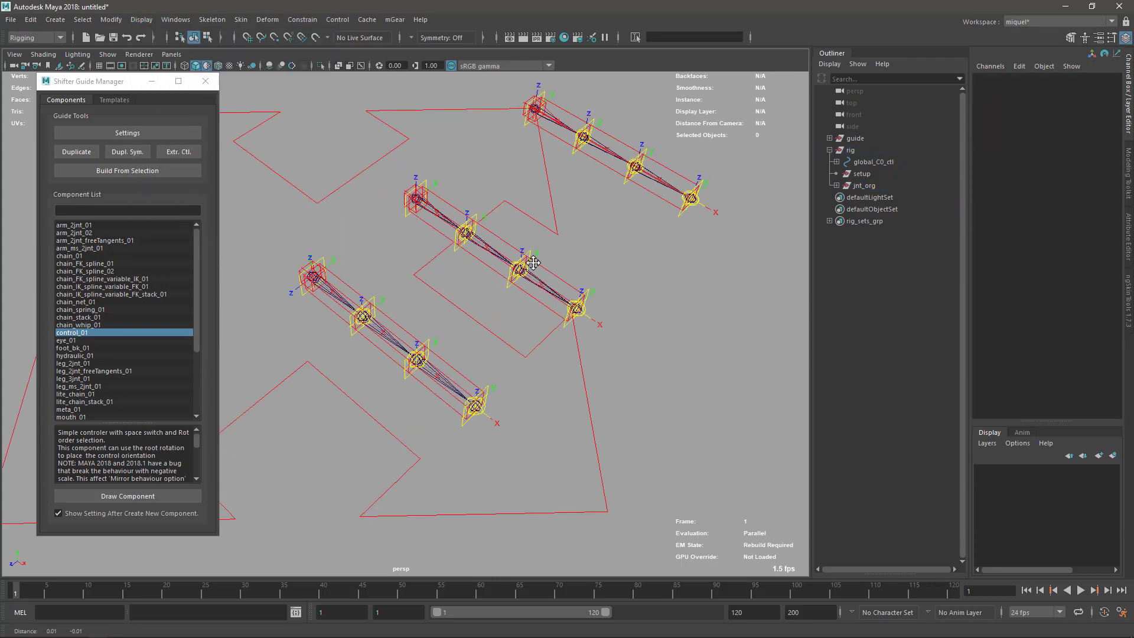
Step: Test the Twist Mid channel on the middle chain's first FK control
left_click(425, 224)
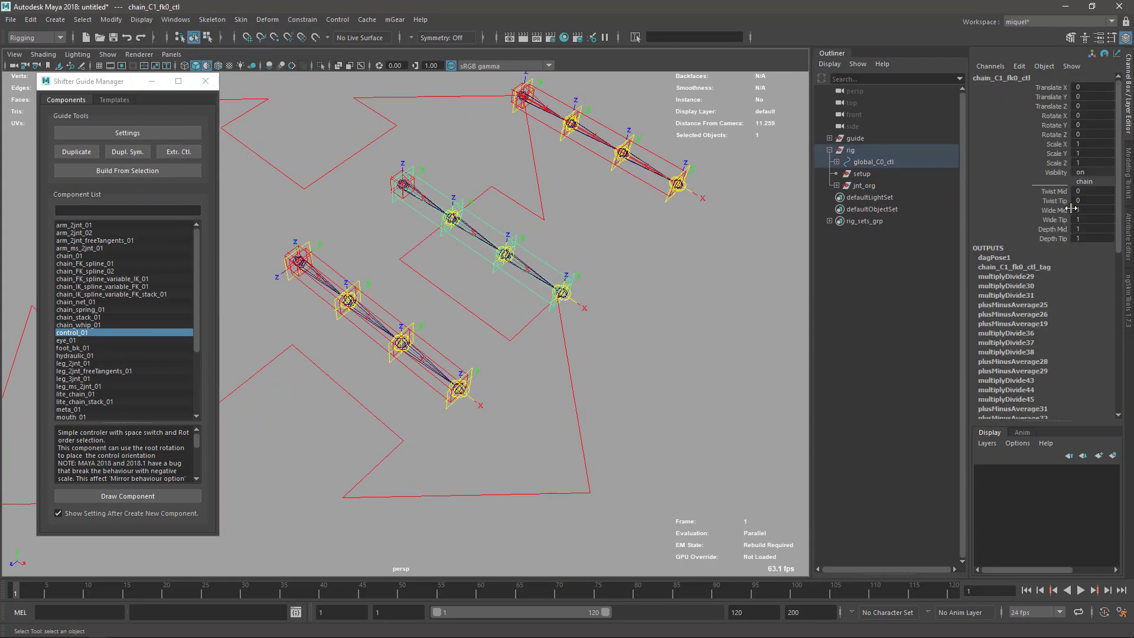
left_click(1055, 192)
middle_click_drag(608, 296, 585, 274)
Step: Adjust Twist Mid to about 3.2 on the third chain's first FK control
left_click(548, 128)
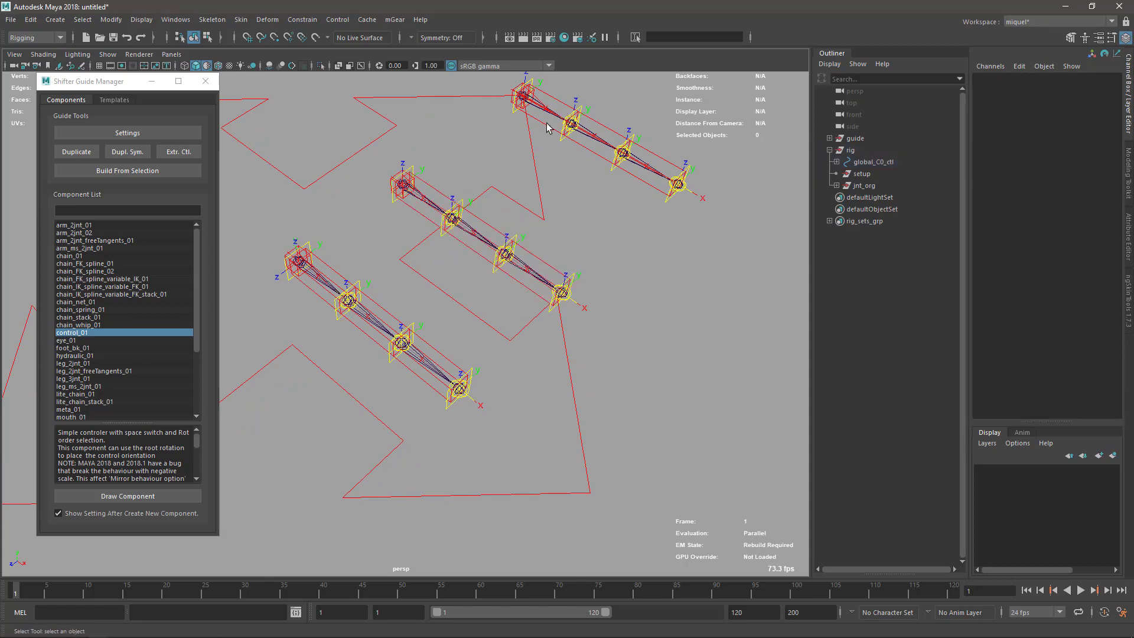
left_click(544, 129)
left_click(1057, 191)
middle_click_drag(791, 242, 597, 232)
right_click_drag(597, 232, 547, 228, "alt")
middle_click_drag(547, 228, 564, 295, "alt")
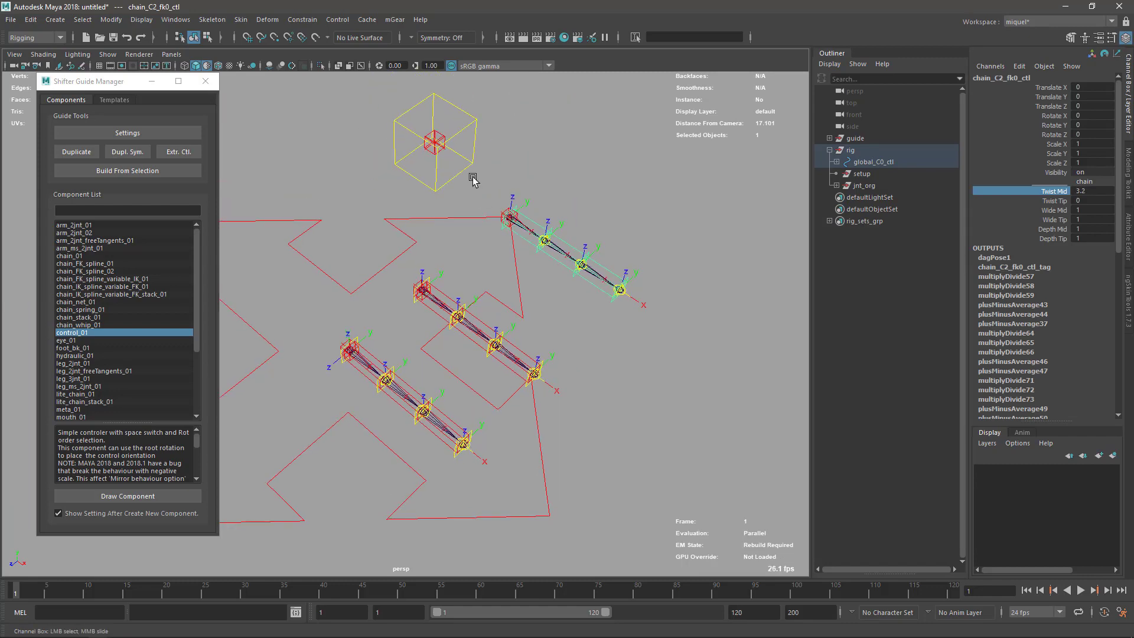
Step: Test the cube control's FK vis channel again and examine its effect on the three chains
left_click(477, 174)
left_click(1063, 182)
middle_click_drag(736, 253, 638, 435)
left_click_drag(637, 435, 568, 368, "alt")
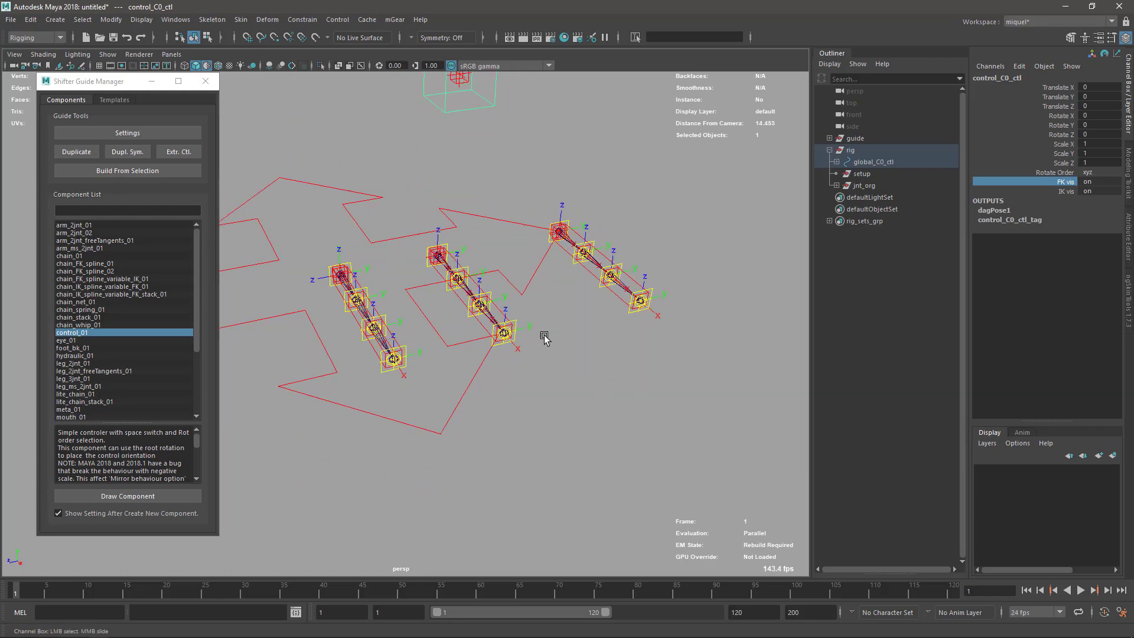
left_click_drag(555, 320, 520, 360, "alt")
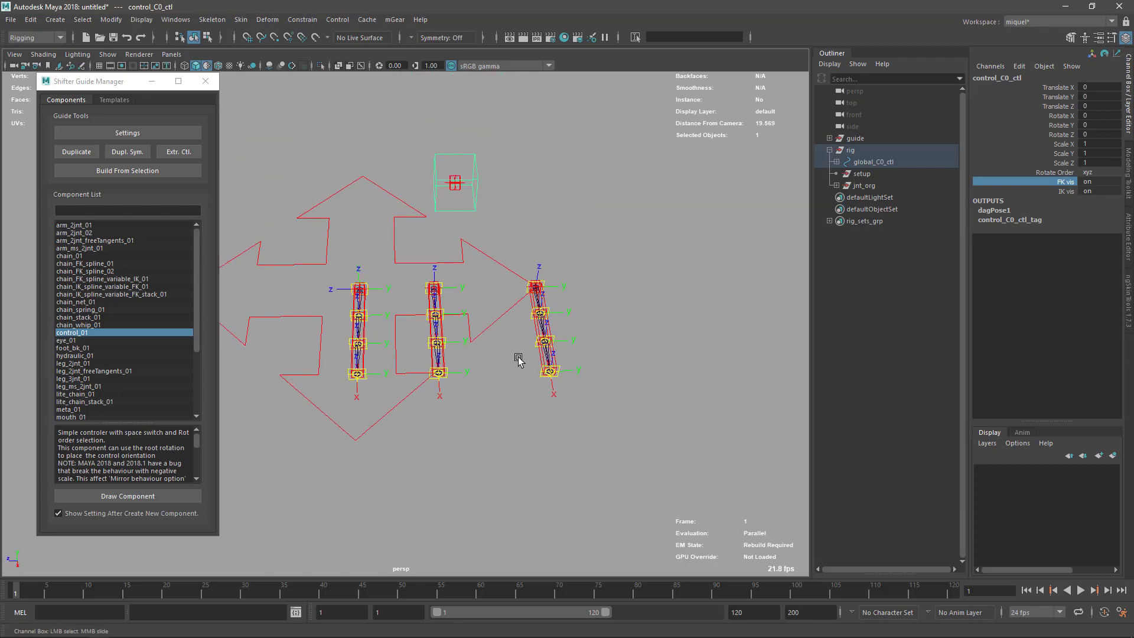
Step: Switch to the Chrome browser and review the mGear 3.1.0 section of the release log
key("alt+Tab")
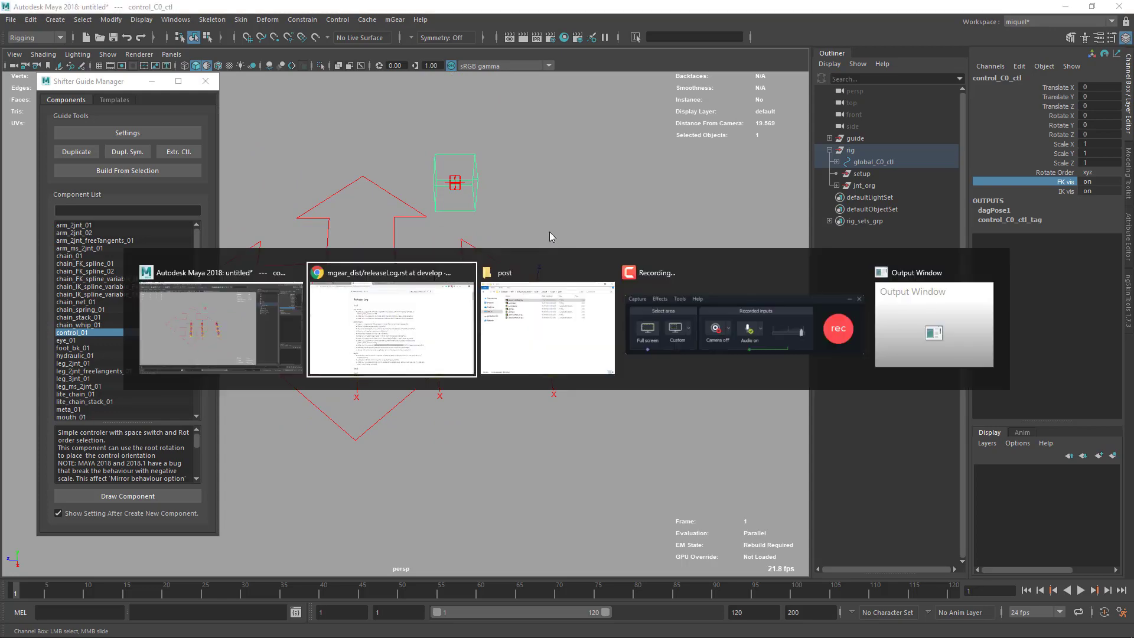
left_click(456, 342)
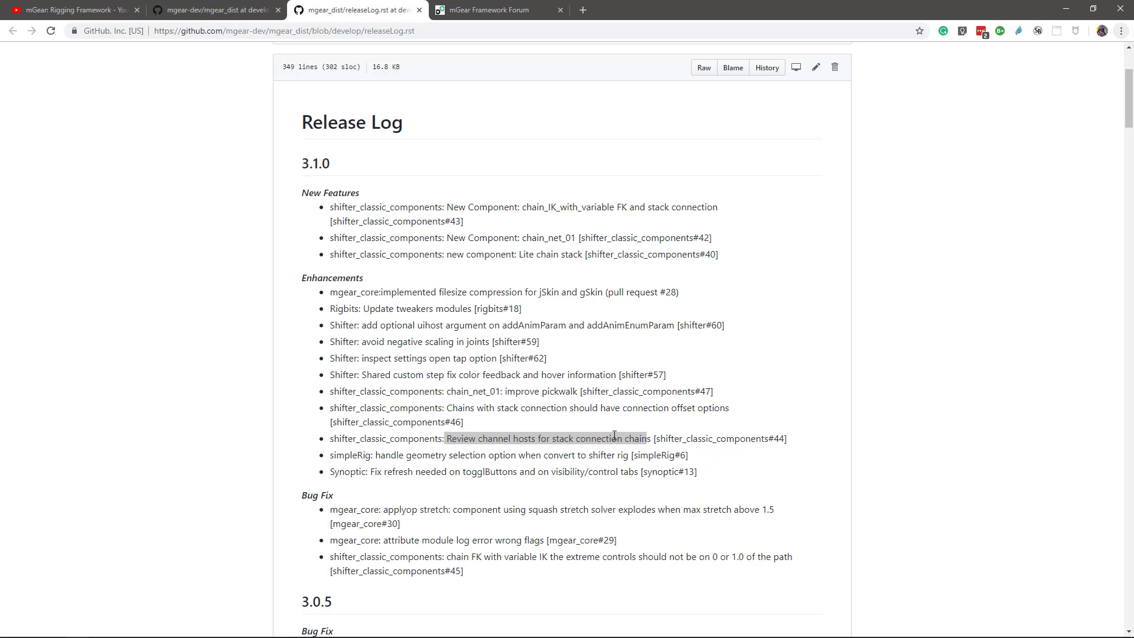
scroll(439, 534, "down", 2)
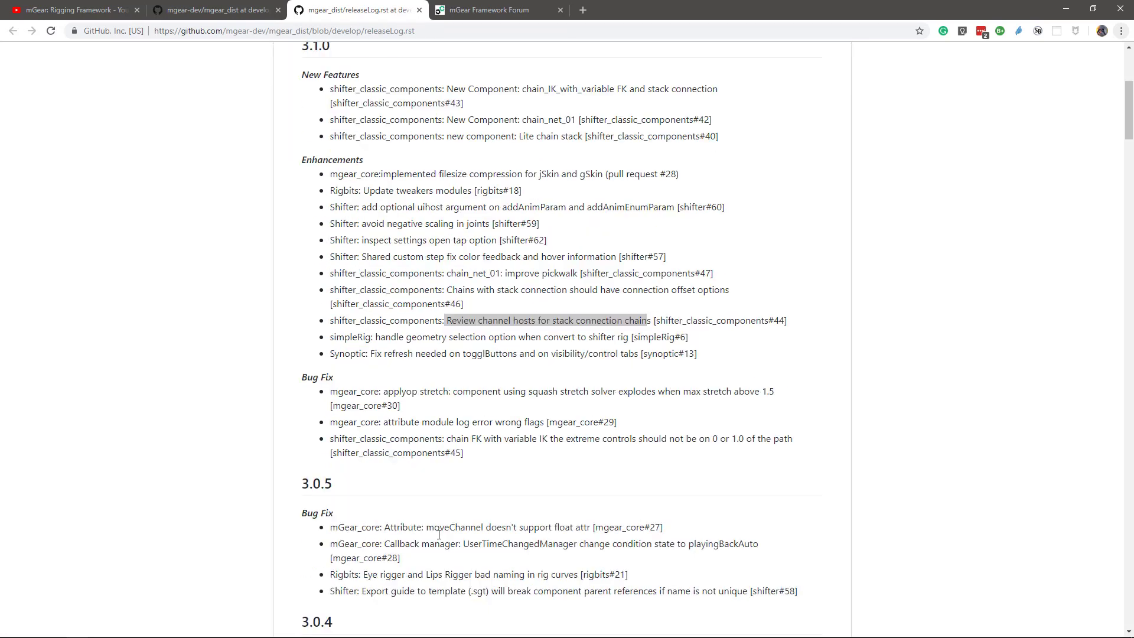
scroll(415, 473, "up", 1)
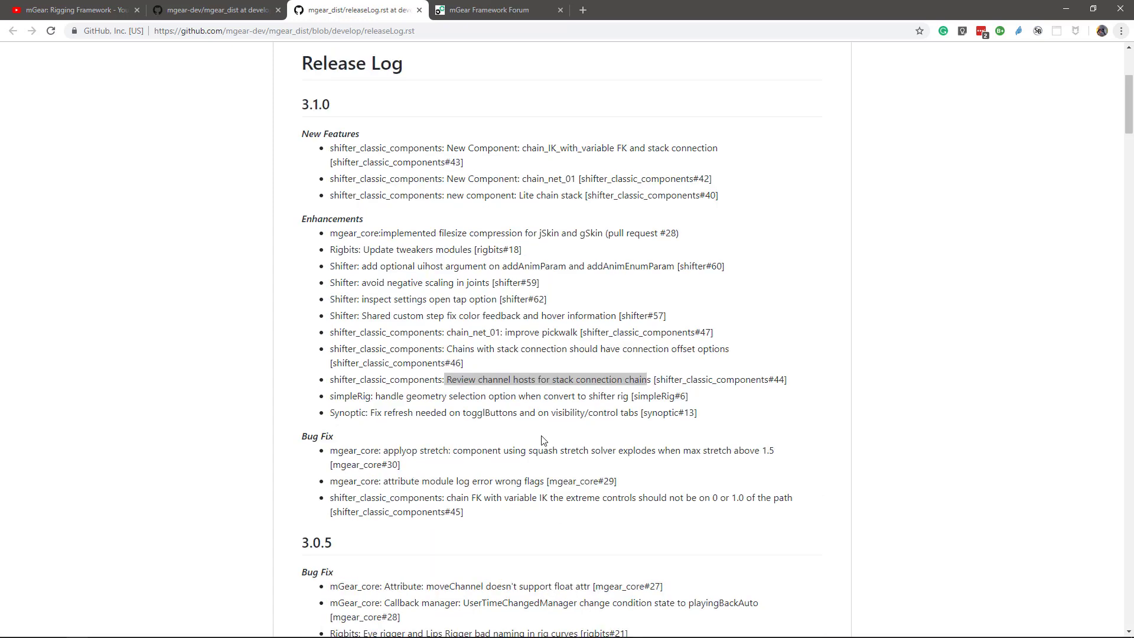
Step: Show the mGear Framework Forum and the mGear: Rigging Framework YouTube channel
left_click(464, 13)
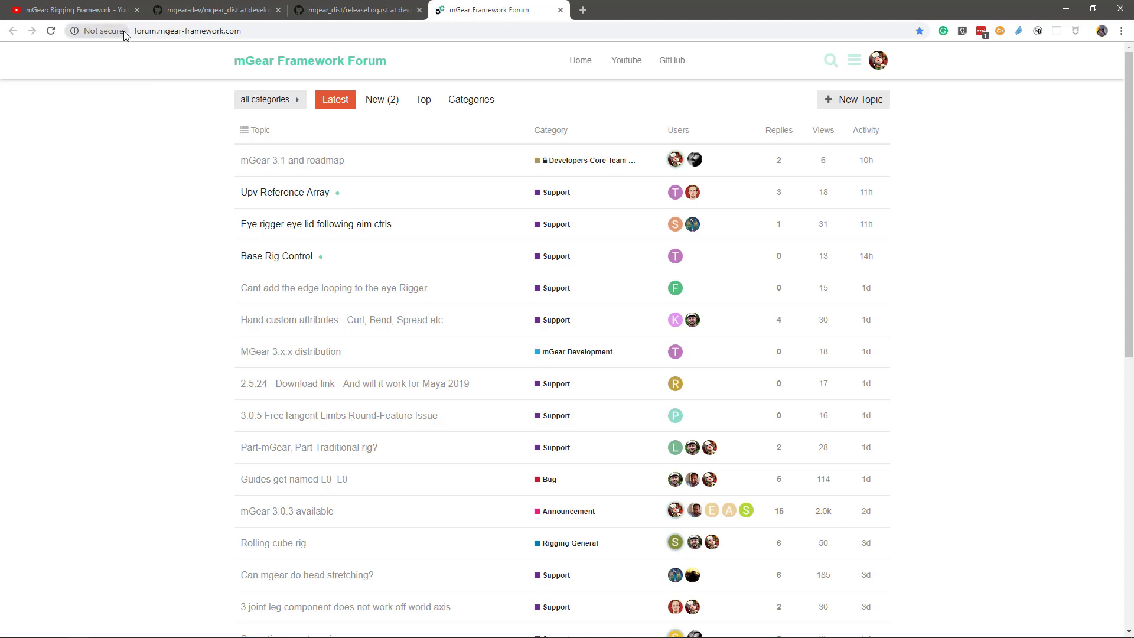
left_click(112, 12)
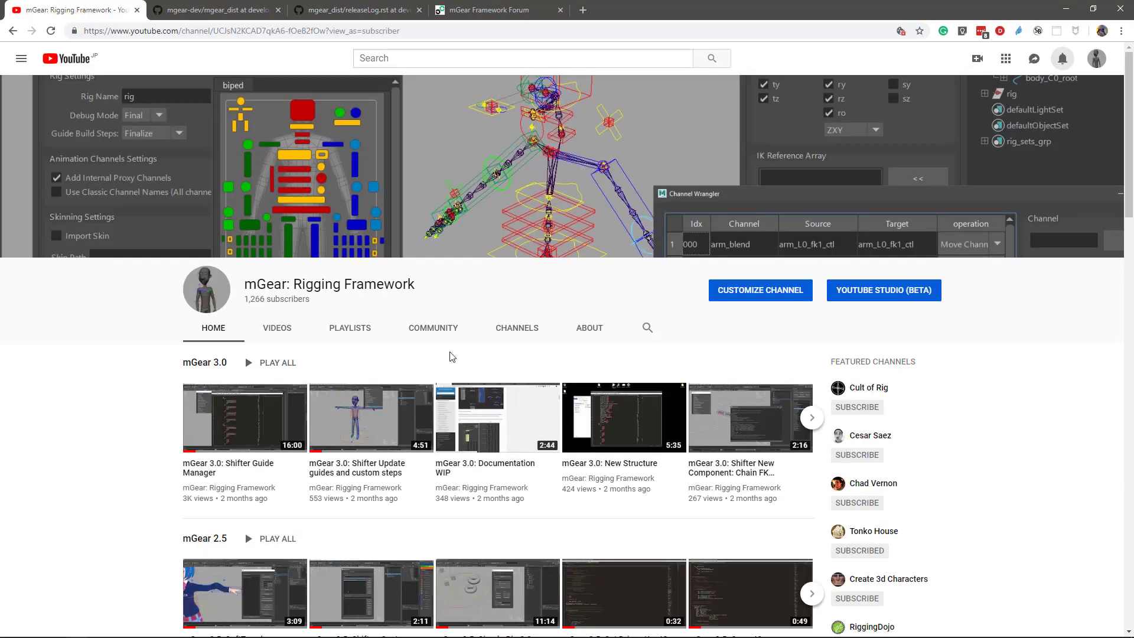